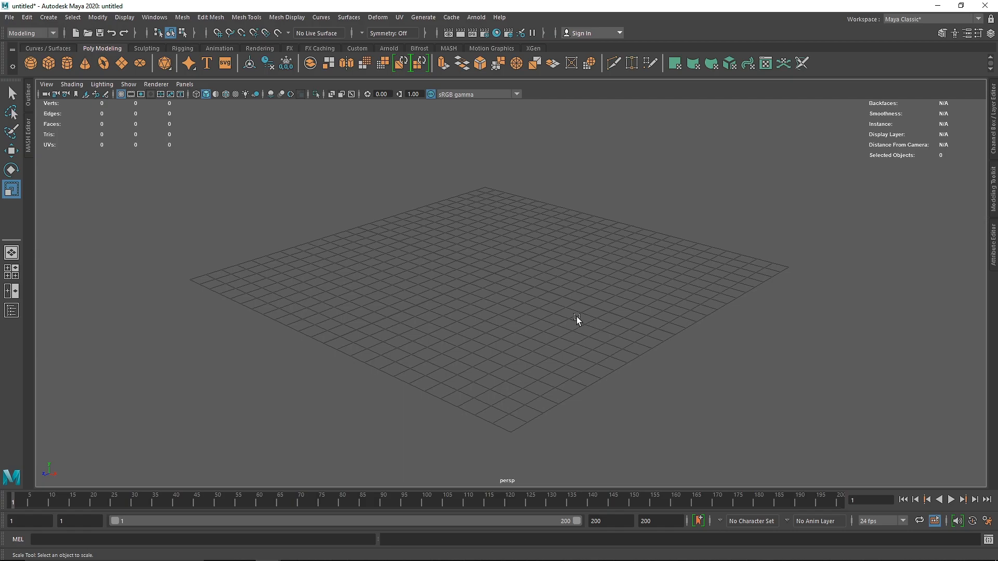
pyautogui.keyDown('alt'); pyautogui.moveTo(623, 305); pyautogui.dragTo(486, 292); pyautogui.keyUp('alt')
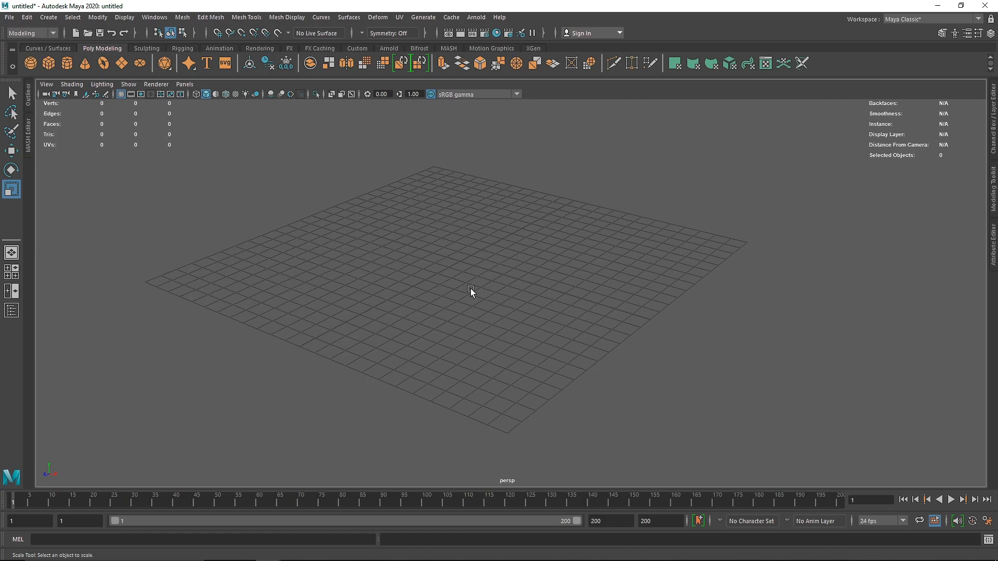
pyautogui.click(120, 64)
pyautogui.keyDown('alt'); pyautogui.moveTo(367, 255); pyautogui.dragTo(632, 302); pyautogui.keyUp('alt')
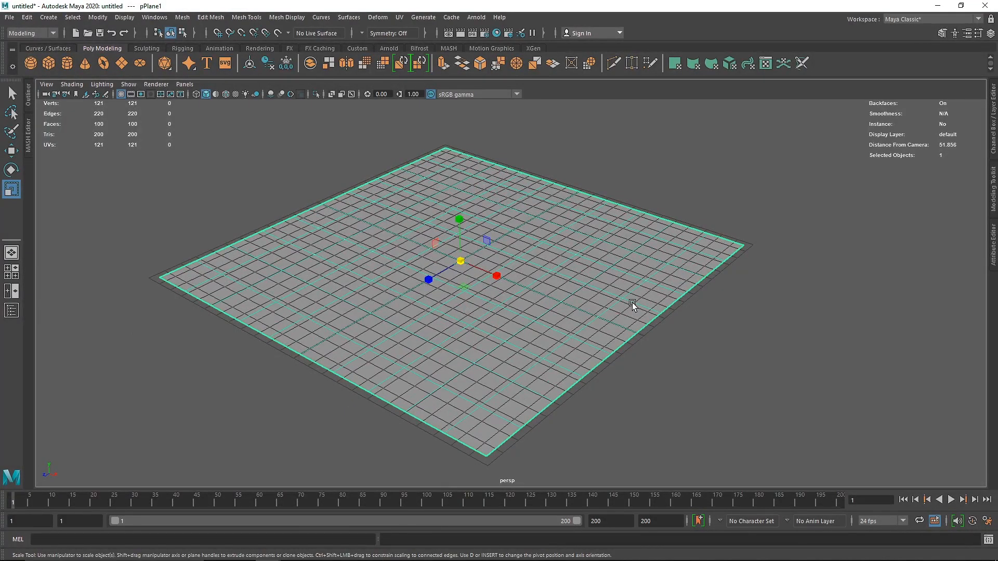
pyautogui.moveTo(461, 262); pyautogui.dragTo(469, 265)
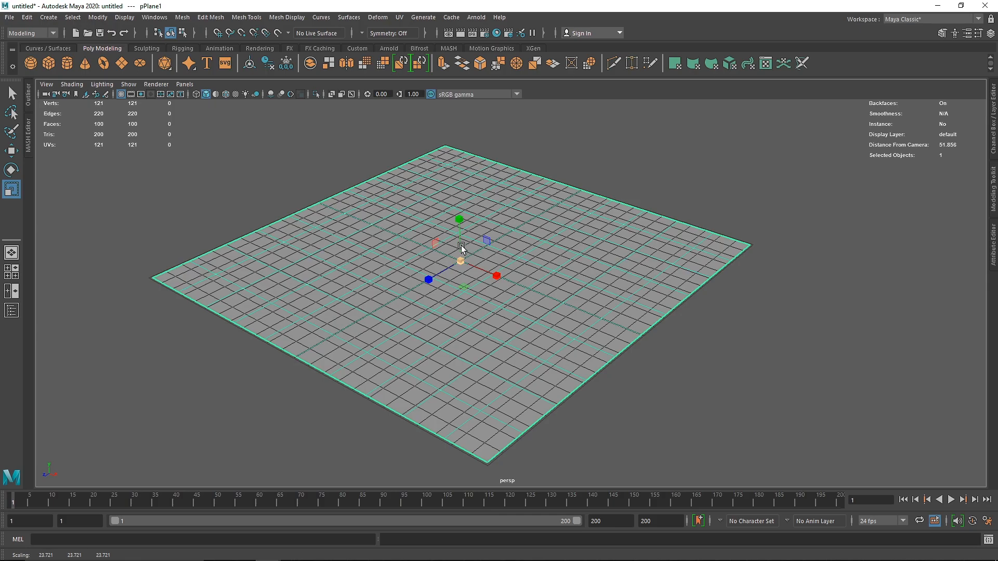
pyautogui.press('w')
pyautogui.moveTo(459, 234); pyautogui.dragTo(460, 227)
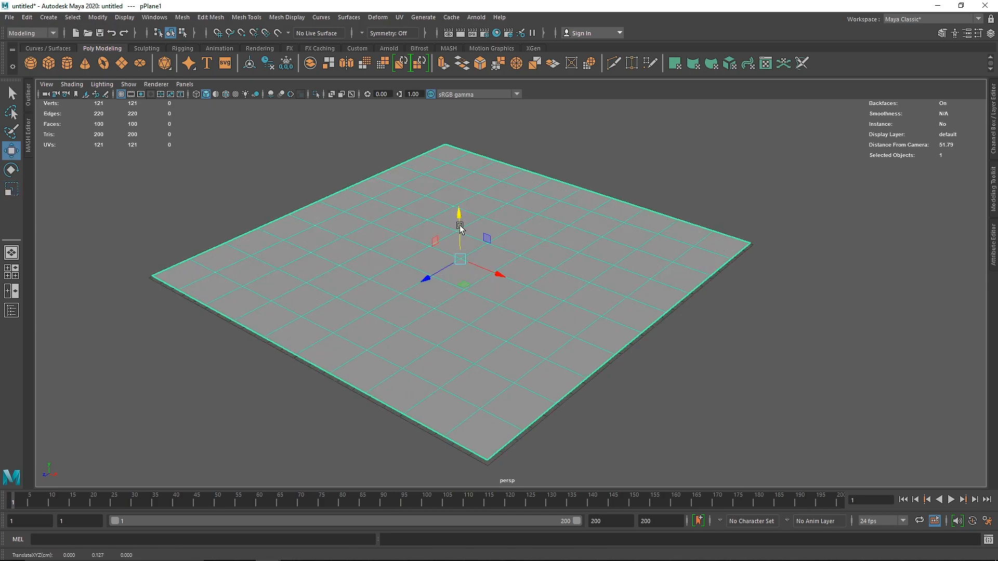
pyautogui.scroll(3, 521, 254)
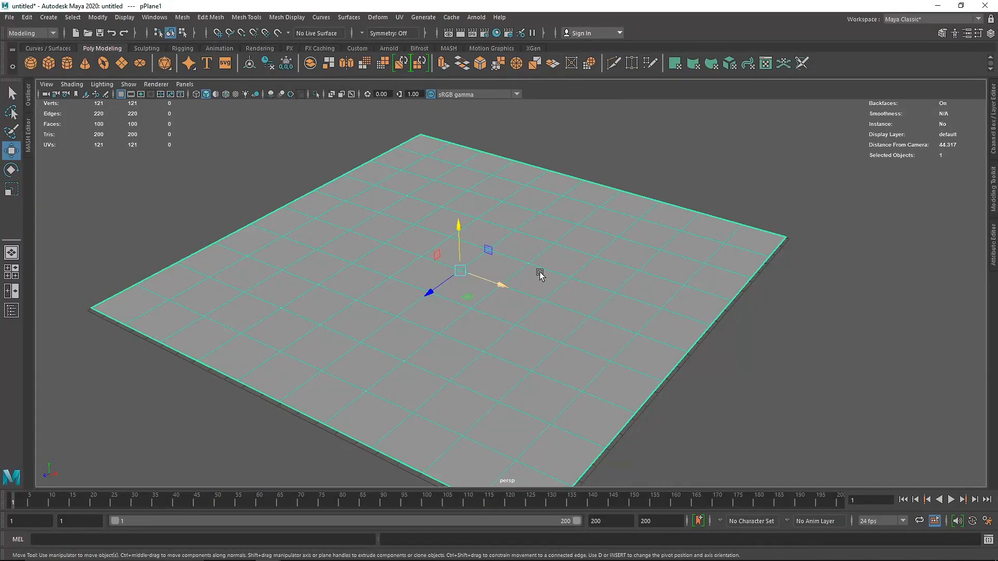
pyautogui.keyDown('alt'); pyautogui.moveTo(405, 303); pyautogui.dragTo(405, 308); pyautogui.keyUp('alt')
pyautogui.keyDown('alt'); pyautogui.moveTo(406, 308); pyautogui.dragTo(518, 284, button='right'); pyautogui.keyUp('alt')
pyautogui.keyDown('alt'); pyautogui.moveTo(518, 283); pyautogui.dragTo(552, 323, button='middle'); pyautogui.keyUp('alt')
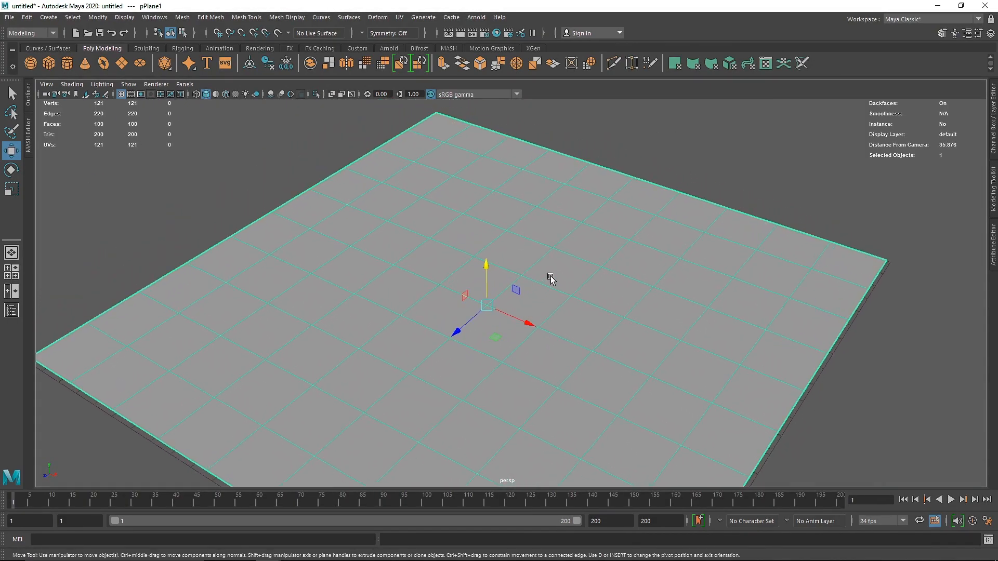
pyautogui.press('Delete')
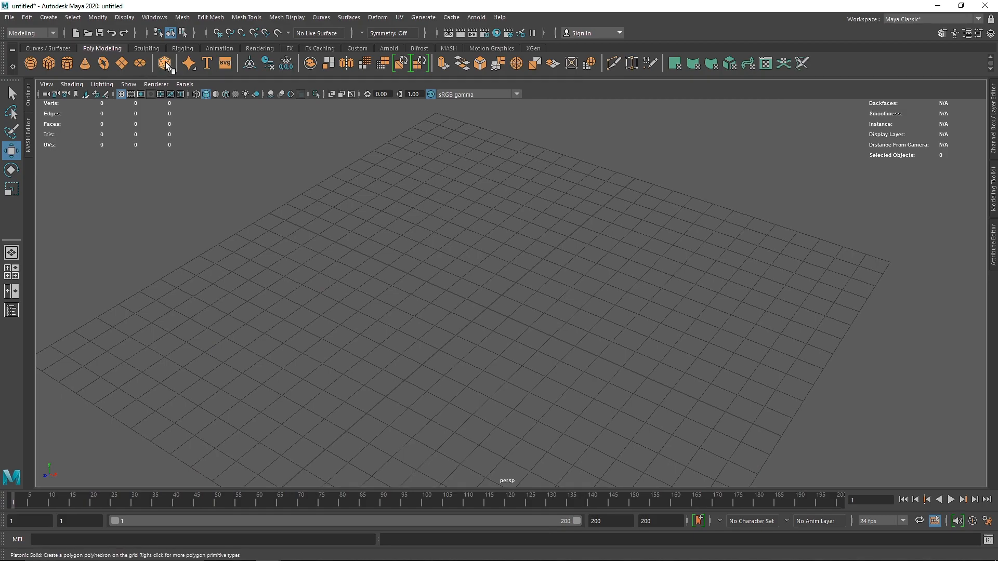
pyautogui.click(188, 63)
pyautogui.scroll(5, 526, 309)
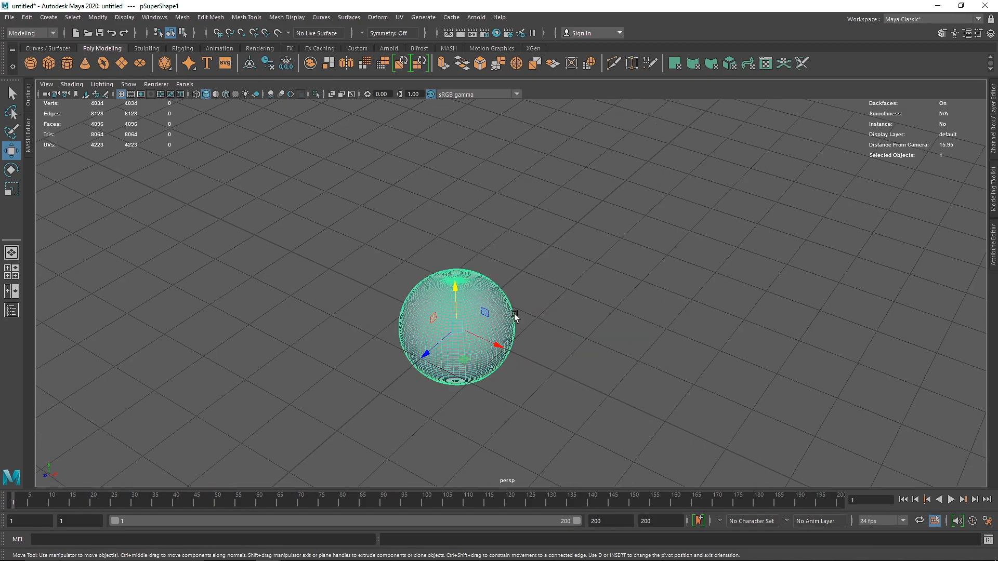
pyautogui.scroll(2, 520, 311)
pyautogui.press('Delete')
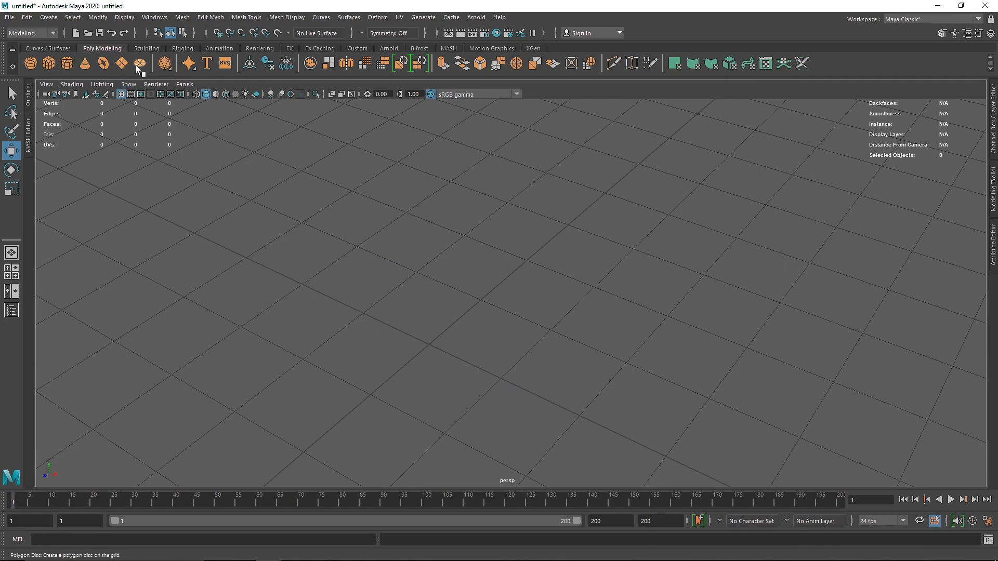
pyautogui.click(165, 63)
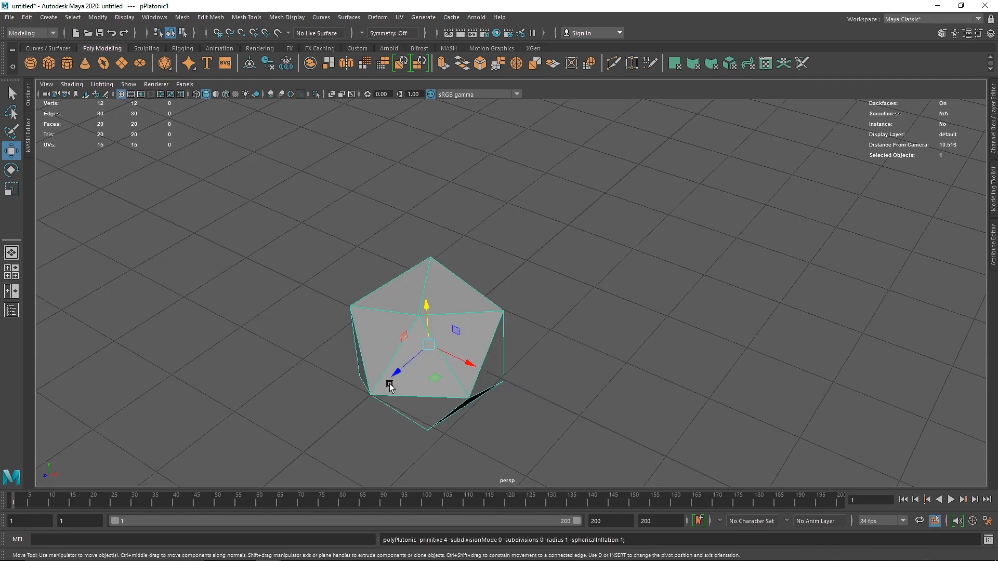
pyautogui.keyDown('alt'); pyautogui.moveTo(470, 389); pyautogui.dragTo(474, 359); pyautogui.keyUp('alt')
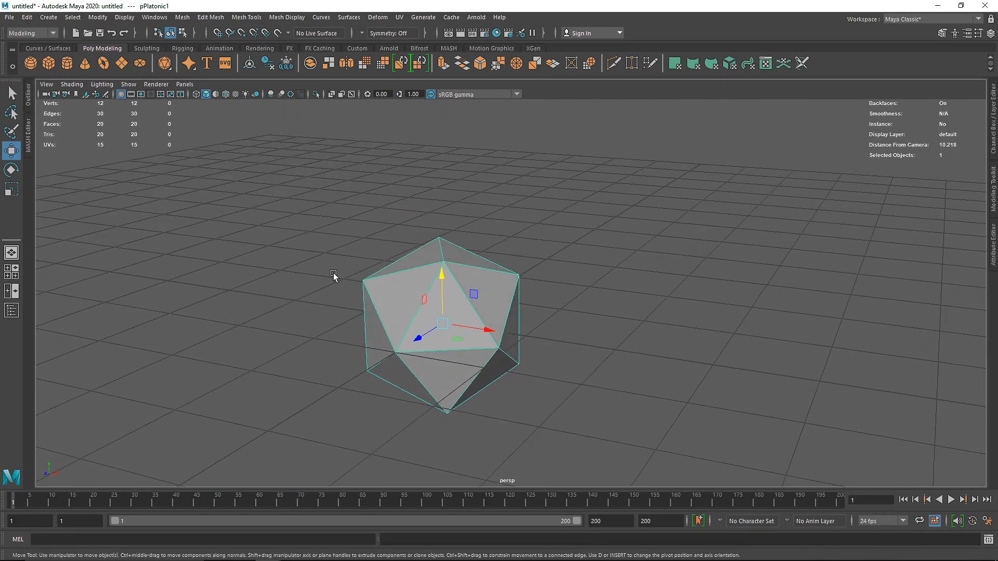
pyautogui.press('Delete')
# - Create a polygon disc and set its subdivision mode to Triangles
pyautogui.click(140, 62)
pyautogui.keyDown('alt'); pyautogui.moveTo(466, 382); pyautogui.dragTo(530, 354); pyautogui.keyUp('alt')
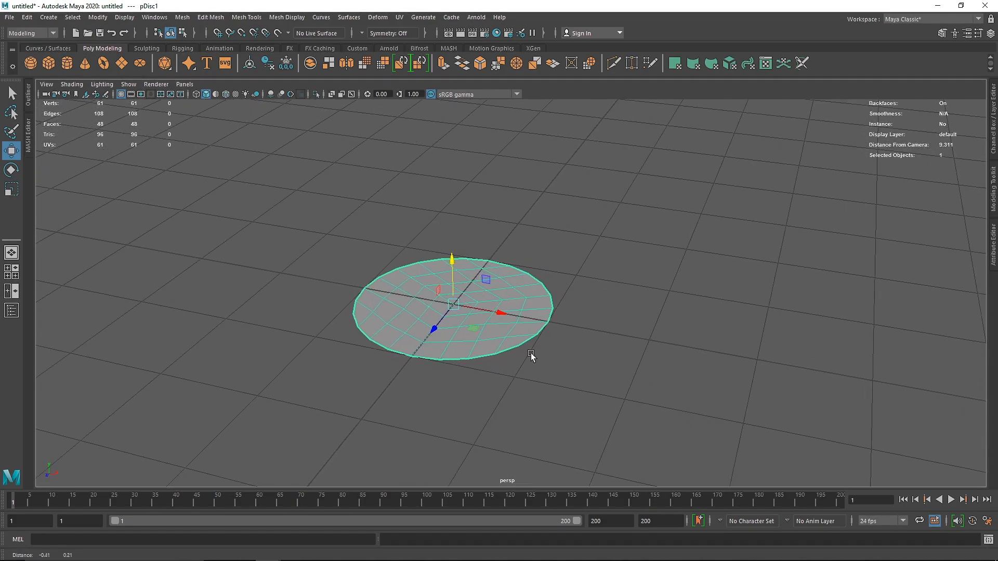
pyautogui.scroll(2, 525, 346)
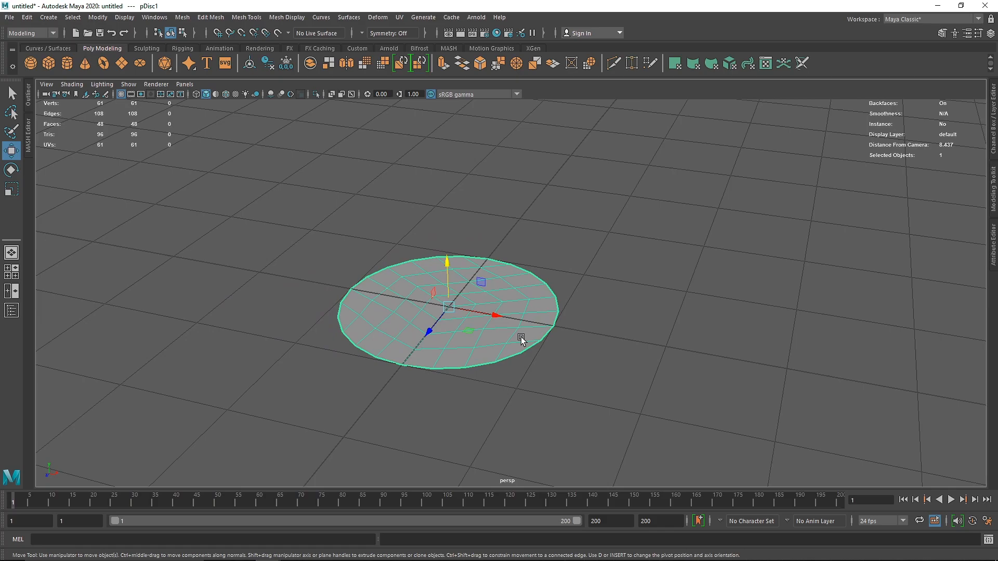
pyautogui.click(993, 249)
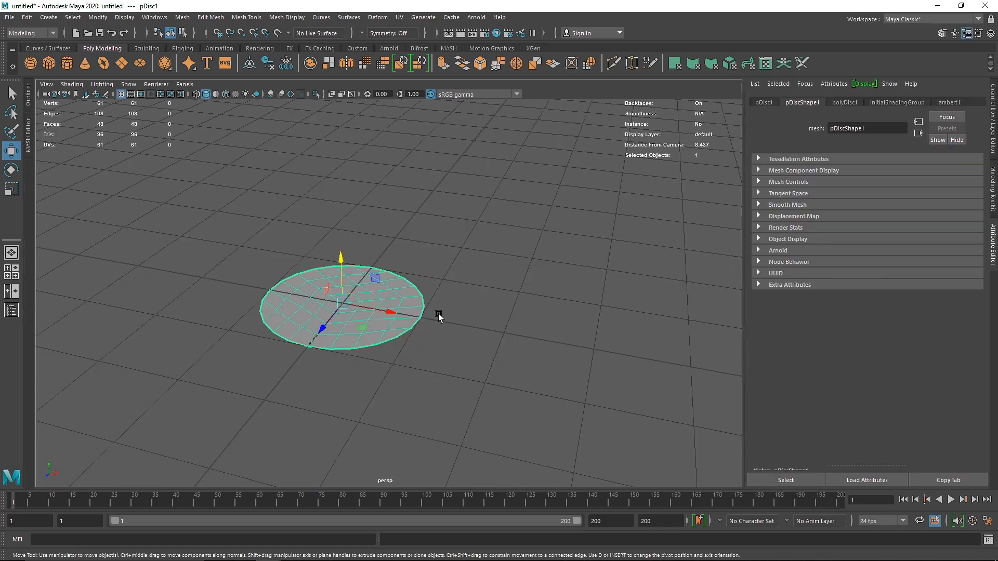
pyautogui.keyDown('alt'); pyautogui.moveTo(448, 328); pyautogui.dragTo(467, 283, button='middle'); pyautogui.keyUp('alt')
pyautogui.click(836, 102)
pyautogui.moveTo(214, 236); pyautogui.dragTo(329, 283)
pyautogui.moveTo(241, 190); pyautogui.dragTo(246, 197)
pyautogui.keyDown('alt'); pyautogui.moveTo(473, 334); pyautogui.dragTo(569, 293, button='middle'); pyautogui.keyUp('alt')
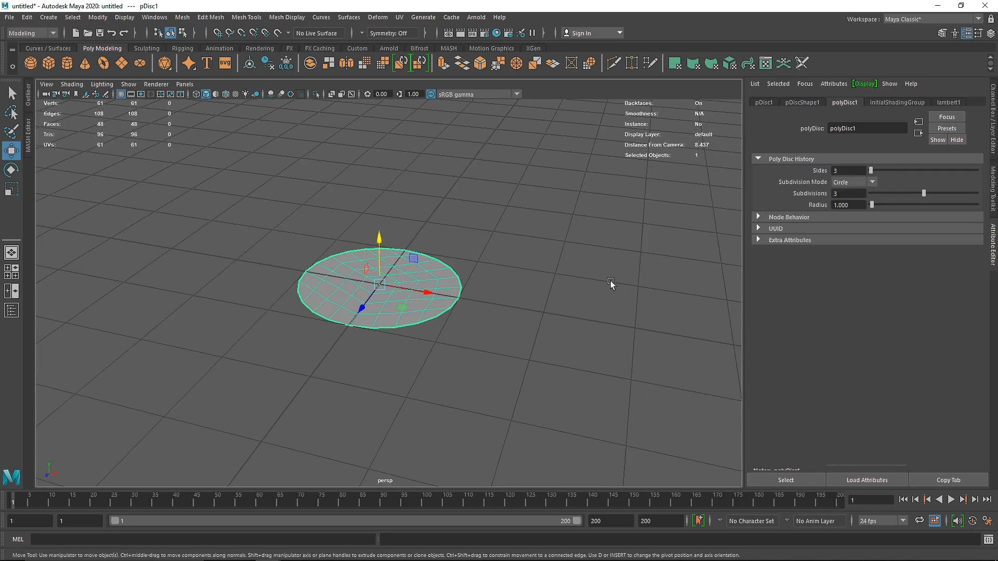
pyautogui.click(843, 183)
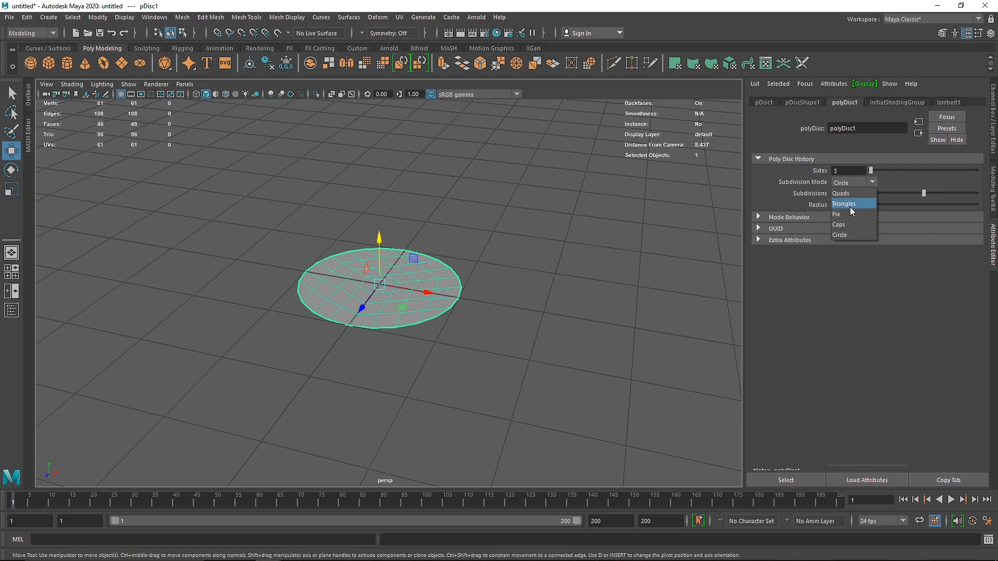
pyautogui.click(849, 204)
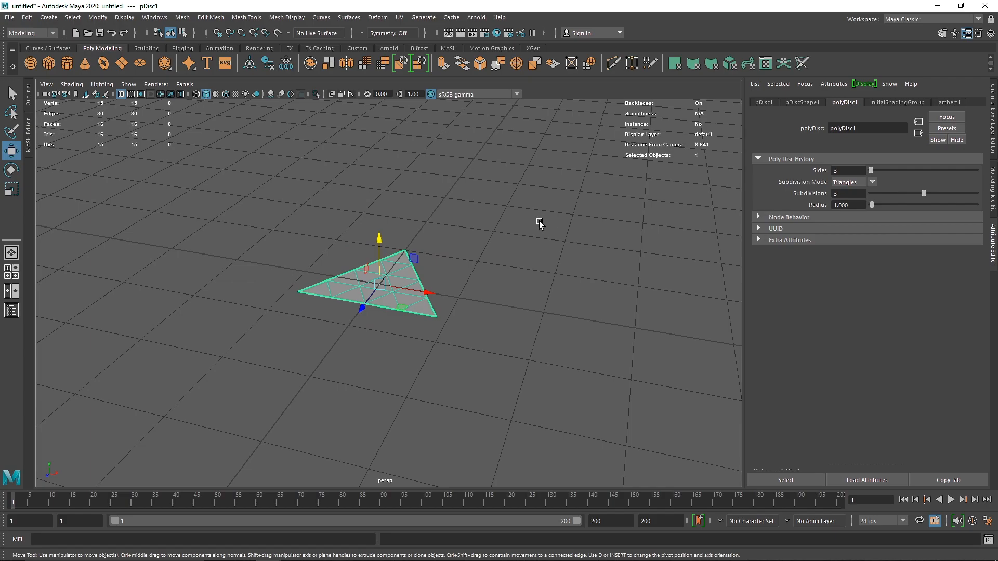
# - Try the Quads and Pie subdivision modes on the disc and return it to Triangles
pyautogui.scroll(3, 435, 251)
pyautogui.click(856, 182)
pyautogui.click(847, 185)
pyautogui.click(847, 185)
pyautogui.click(845, 202)
pyautogui.click(847, 183)
pyautogui.click(841, 193)
pyautogui.click(847, 182)
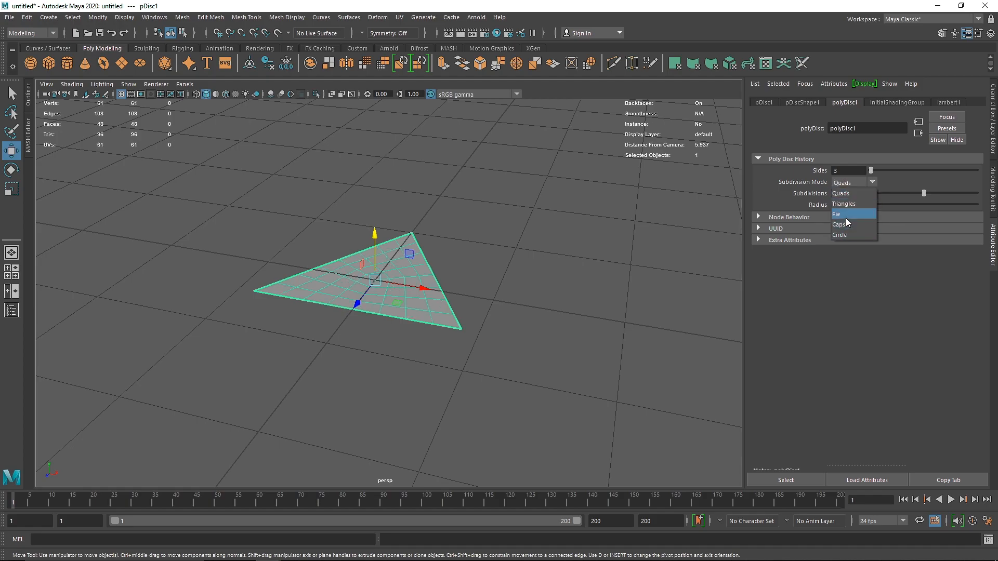
pyautogui.click(846, 214)
pyautogui.click(847, 183)
pyautogui.click(853, 203)
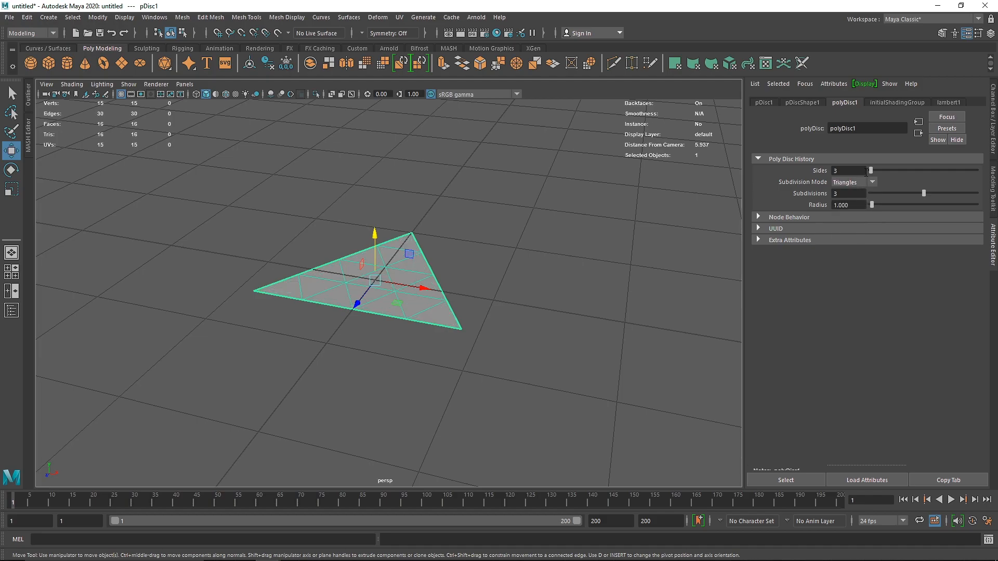
# - Keep the triangular disc at 3 sides and reduce its subdivisions to 1
pyautogui.moveTo(871, 171)
pyautogui.mouseDown()
pyautogui.moveTo(890, 171)
pyautogui.moveTo(854, 173)
pyautogui.mouseUp()
pyautogui.scroll(5, 378, 281)
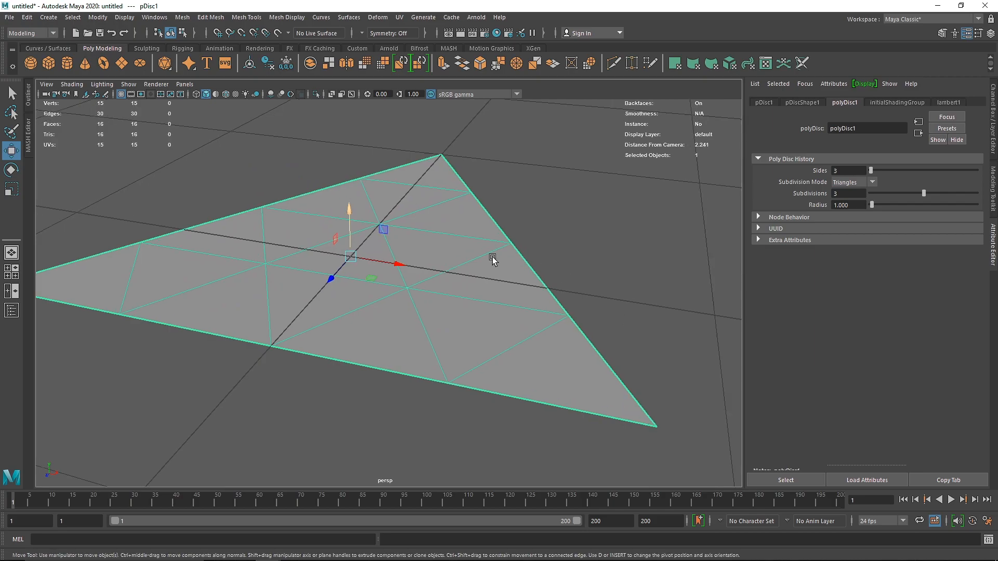
pyautogui.moveTo(900, 192); pyautogui.dragTo(894, 192)
pyautogui.scroll(-2, 510, 251)
pyautogui.keyDown('alt'); pyautogui.moveTo(510, 252); pyautogui.dragTo(494, 282); pyautogui.keyUp('alt')
# - Extrude one corner face of the triangle inward to inset it, and extrude the inset face again to raise it
pyautogui.moveTo(505, 267); pyautogui.dragTo(523, 282, button='right')
pyautogui.keyDown('alt'); pyautogui.moveTo(522, 282); pyautogui.dragTo(459, 250); pyautogui.keyUp('alt')
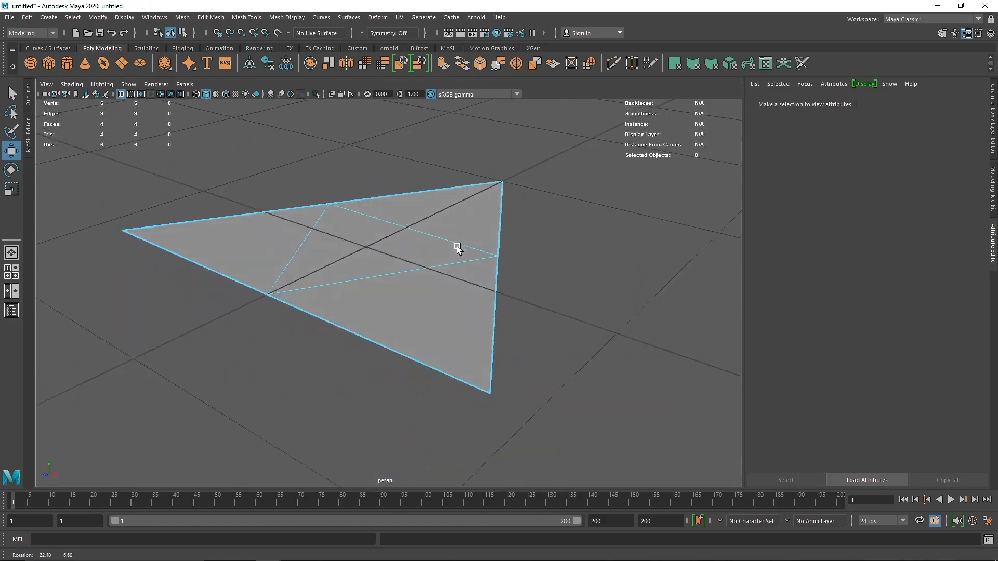
pyautogui.click(404, 280)
pyautogui.keyDown('alt'); pyautogui.moveTo(404, 279); pyautogui.dragTo(436, 292); pyautogui.keyUp('alt')
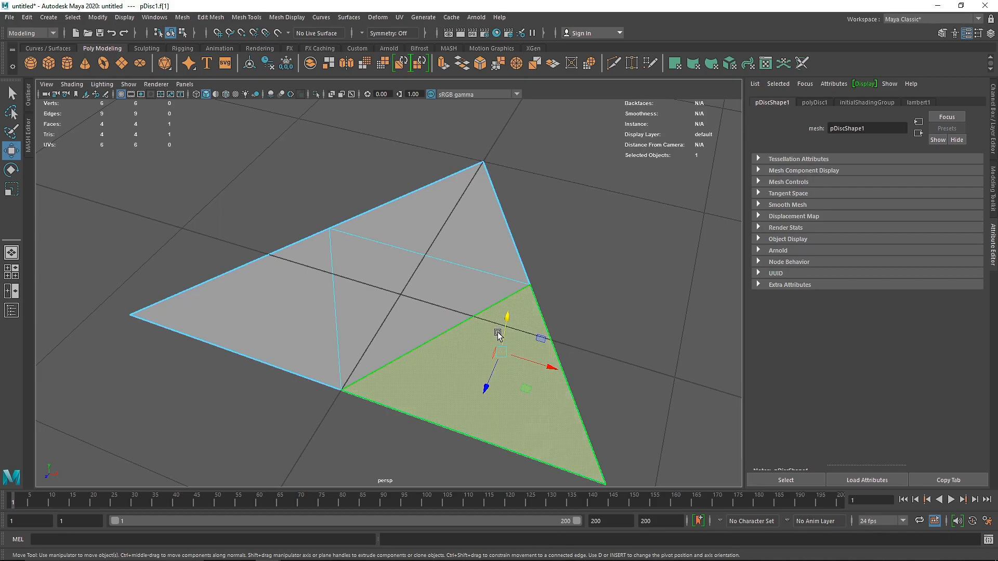
pyautogui.hotkey('ctrl', 'e')
pyautogui.click(491, 343)
pyautogui.moveTo(493, 373); pyautogui.dragTo(397, 321)
pyautogui.hotkey('ctrl', 'e')
# - Bevel the raised corner panel and return to object mode
pyautogui.keyDown('shift'); pyautogui.moveTo(395, 306); pyautogui.dragTo(429, 304, button='right'); pyautogui.keyUp('shift')
pyautogui.scroll(3, 479, 317)
pyautogui.moveTo(365, 228); pyautogui.dragTo(421, 213, button='right')
pyautogui.click(598, 187)
pyautogui.click(355, 210)
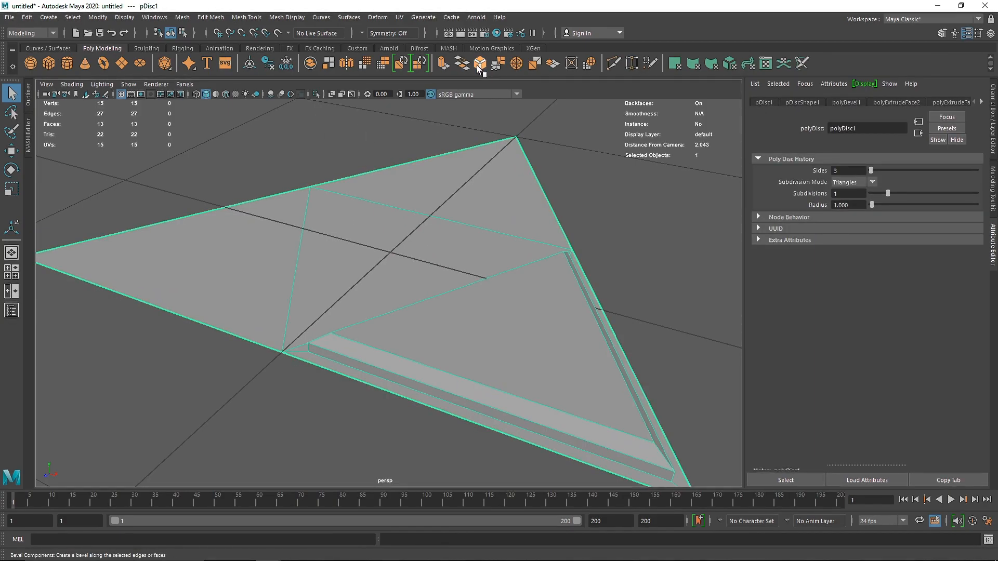
pyautogui.click(211, 17)
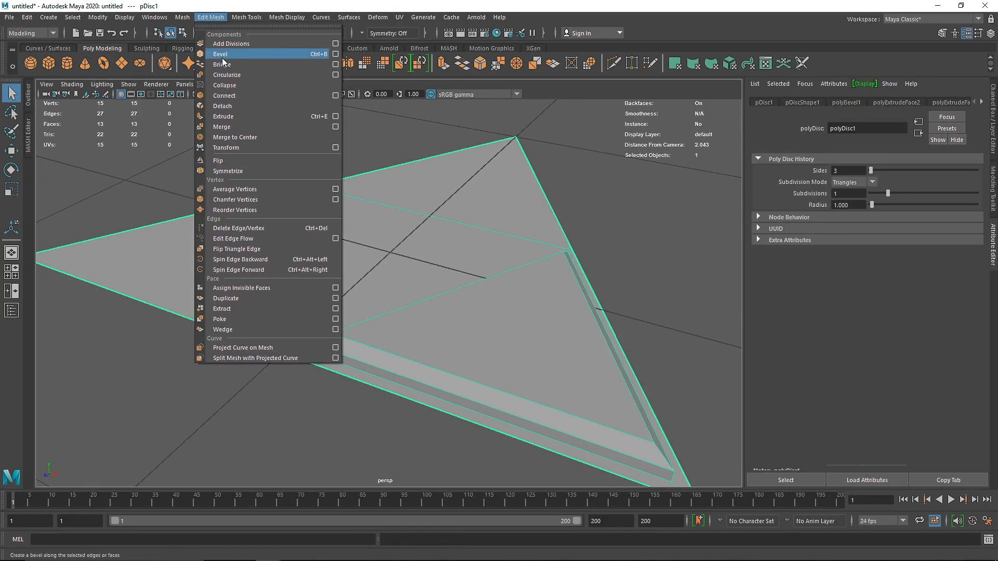
pyautogui.click(629, 204)
# - Inset and raise the central triangular face with two extrusions, and bevel the raised panel
pyautogui.keyDown('alt'); pyautogui.moveTo(337, 253); pyautogui.dragTo(408, 271); pyautogui.keyUp('alt')
pyautogui.click(426, 230)
pyautogui.moveTo(427, 229); pyautogui.dragTo(425, 253, button='right')
pyautogui.keyDown('alt'); pyautogui.moveTo(430, 261); pyautogui.dragTo(376, 258); pyautogui.keyUp('alt')
pyautogui.click(378, 287)
pyautogui.hotkey('ctrl', 'e')
pyautogui.hotkey('ctrl', 'e')
pyautogui.keyDown('shift'); pyautogui.moveTo(354, 245); pyautogui.dragTo(386, 242, button='right'); pyautogui.keyUp('shift')
# - Inset a second corner face to a small triangle, raise it about 0.015 with another extrusion, and bevel it
pyautogui.keyDown('alt'); pyautogui.moveTo(385, 241); pyautogui.dragTo(405, 287); pyautogui.keyUp('alt')
pyautogui.click(428, 315)
pyautogui.hotkey('ctrl', 'e')
pyautogui.hotkey('ctrl', 'e')
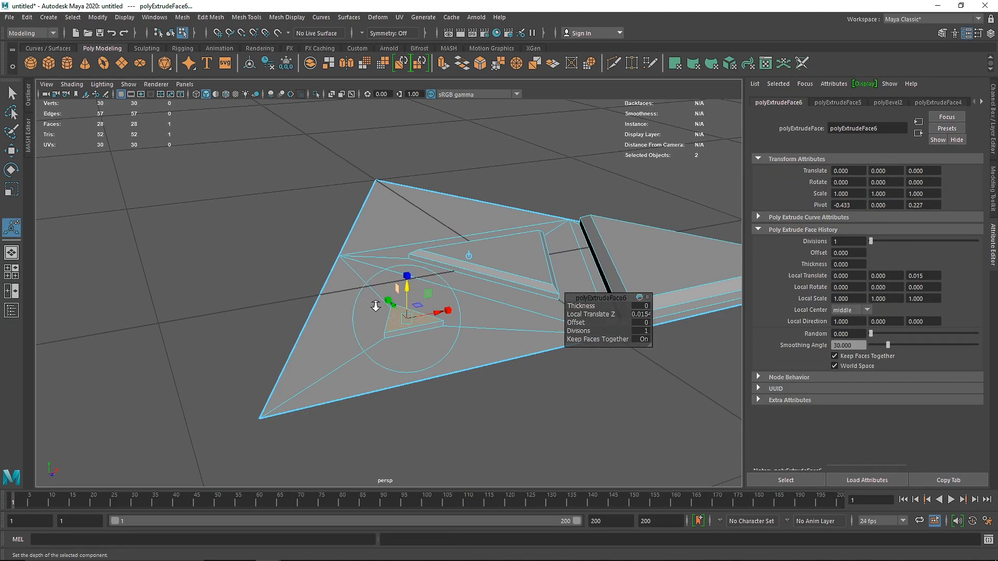
pyautogui.scroll(2, 371, 304)
pyautogui.keyDown('shift'); pyautogui.moveTo(352, 307); pyautogui.dragTo(408, 304, button='right'); pyautogui.keyUp('shift')
pyautogui.keyDown('alt'); pyautogui.moveTo(484, 331); pyautogui.dragTo(409, 231); pyautogui.keyUp('alt')
pyautogui.moveTo(410, 229); pyautogui.dragTo(530, 193, button='right')
pyautogui.keyDown('alt'); pyautogui.moveTo(531, 202); pyautogui.dragTo(537, 236); pyautogui.keyUp('alt')
pyautogui.click(557, 289)
# - Extrude the remaining corner face inward to a local scale of about 0.633, undoing the upward offset on that extrusion
pyautogui.scroll(-5, 520, 290)
pyautogui.keyDown('alt'); pyautogui.moveTo(410, 307); pyautogui.dragTo(415, 346); pyautogui.keyUp('alt')
pyautogui.scroll(4, 413, 368)
pyautogui.click(426, 252)
pyautogui.moveTo(429, 245); pyautogui.dragTo(430, 269, button='right')
pyautogui.click(430, 267)
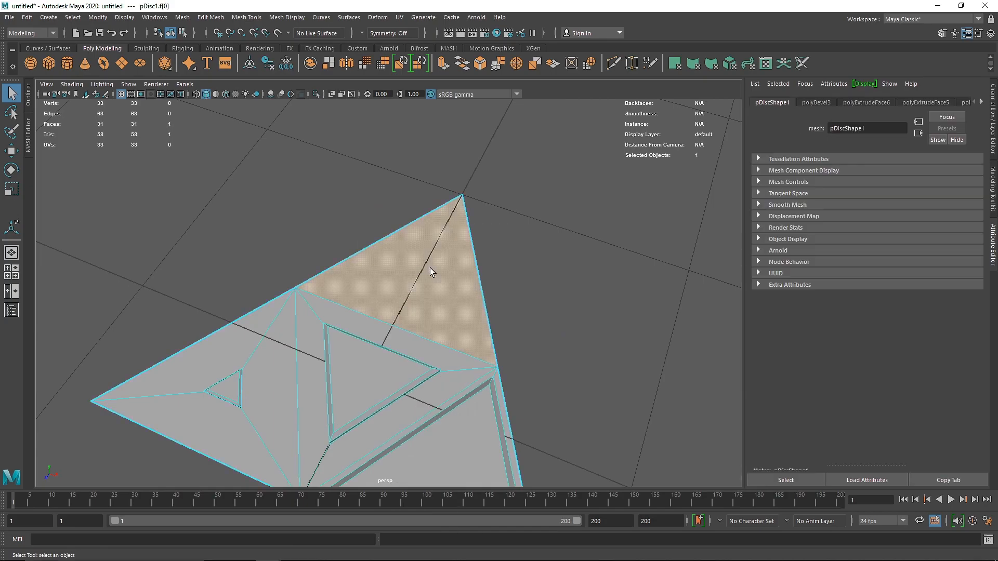
pyautogui.hotkey('ctrl', 'e')
pyautogui.moveTo(420, 269)
pyautogui.mouseDown()
pyautogui.moveTo(408, 278)
pyautogui.moveTo(420, 257)
pyautogui.mouseUp()
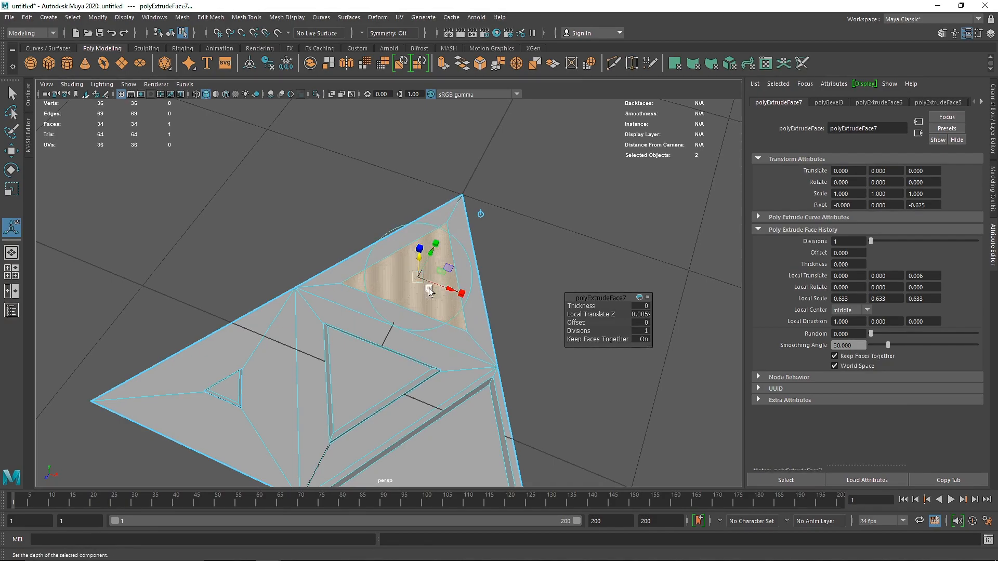
pyautogui.keyDown('alt'); pyautogui.moveTo(410, 310); pyautogui.dragTo(401, 280); pyautogui.keyUp('alt')
pyautogui.hotkey('ctrl', 'z')
pyautogui.press('f')
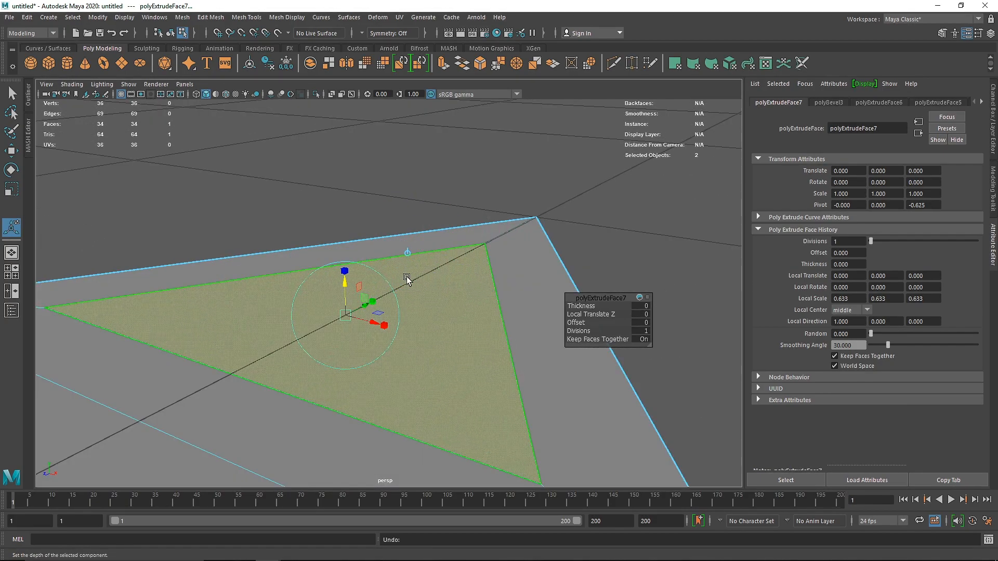
# - Extrude the last inset face upward, bevel the raised panel and return to object mode
pyautogui.hotkey('ctrl', 'e')
pyautogui.moveTo(351, 282); pyautogui.dragTo(349, 264)
pyautogui.keyDown('shift'); pyautogui.moveTo(438, 281); pyautogui.dragTo(478, 282, button='right'); pyautogui.keyUp('shift')
pyautogui.scroll(-5, 408, 309)
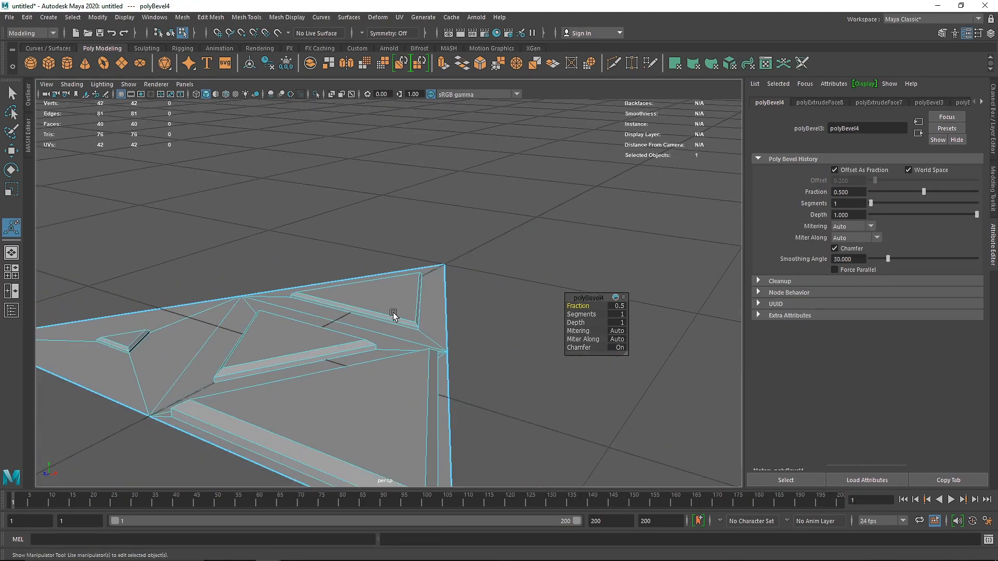
pyautogui.keyDown('alt'); pyautogui.moveTo(408, 310); pyautogui.dragTo(468, 320); pyautogui.keyUp('alt')
pyautogui.moveTo(402, 320); pyautogui.dragTo(529, 219, button='right')
pyautogui.click(529, 220)
# - Extrude the triangle's outer border edges downward about 0.046 to give the piece thickness
pyautogui.scroll(-7, 525, 223)
pyautogui.keyDown('alt'); pyautogui.moveTo(444, 235); pyautogui.dragTo(403, 341); pyautogui.keyUp('alt')
pyautogui.keyDown('alt'); pyautogui.moveTo(402, 341); pyautogui.dragTo(450, 252, button='middle'); pyautogui.keyUp('alt')
pyautogui.keyDown('alt'); pyautogui.moveTo(450, 251); pyautogui.dragTo(375, 255); pyautogui.keyUp('alt')
pyautogui.scroll(3, 374, 253)
pyautogui.click(314, 211)
pyautogui.moveTo(315, 212); pyautogui.dragTo(306, 133, button='right')
pyautogui.keyDown('alt'); pyautogui.moveTo(356, 330); pyautogui.dragTo(328, 327); pyautogui.keyUp('alt')
pyautogui.doubleClick(350, 308)
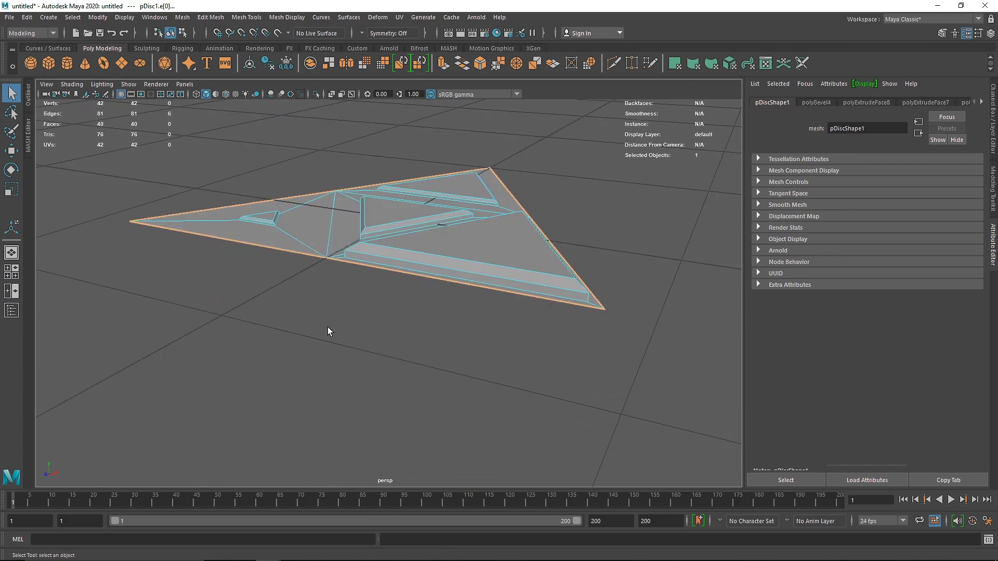
pyautogui.hotkey('ctrl', 'e')
pyautogui.moveTo(217, 205); pyautogui.dragTo(245, 172)
# - Close the open underside of the triangle with Fill Hole, return to object mode and deselect the mesh
pyautogui.click(183, 17)
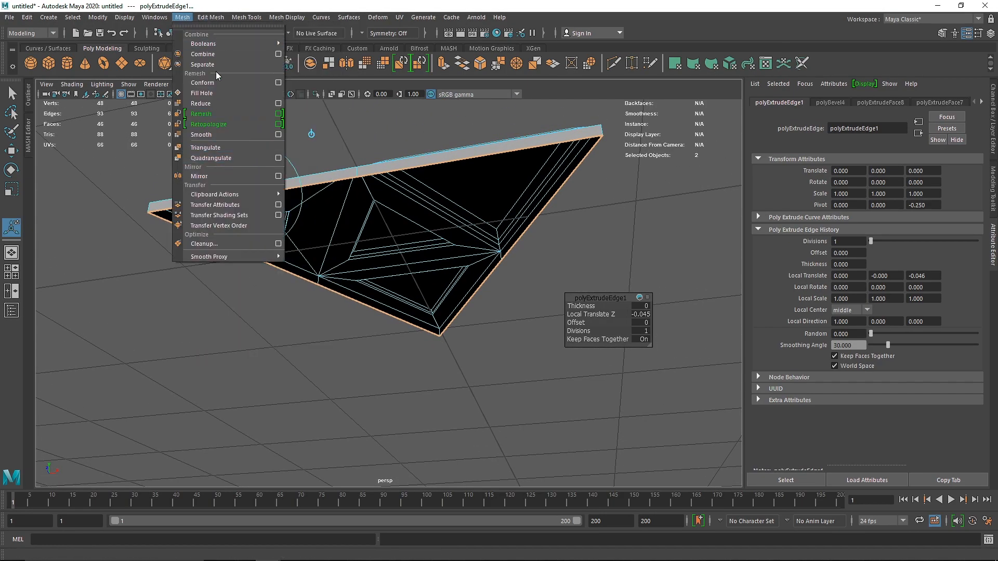
pyautogui.click(211, 97)
pyautogui.keyDown('alt'); pyautogui.moveTo(370, 179); pyautogui.dragTo(424, 283); pyautogui.keyUp('alt')
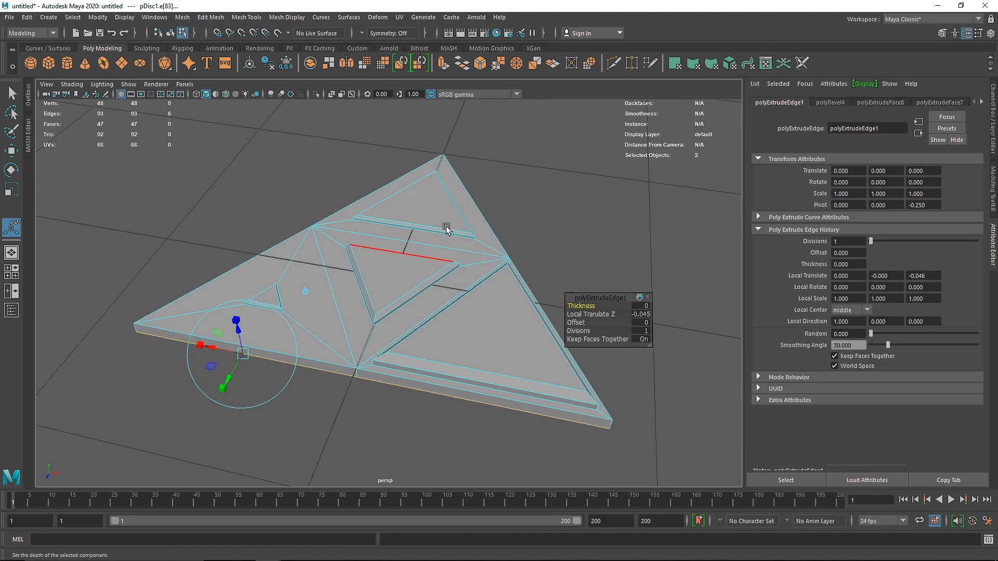
pyautogui.click(398, 164)
pyautogui.moveTo(407, 210); pyautogui.dragTo(453, 182, button='right')
pyautogui.click(541, 166)
pyautogui.scroll(-6, 461, 263)
pyautogui.keyDown('alt'); pyautogui.moveTo(461, 263); pyautogui.dragTo(438, 307); pyautogui.keyUp('alt')
pyautogui.scroll(5, 430, 270)
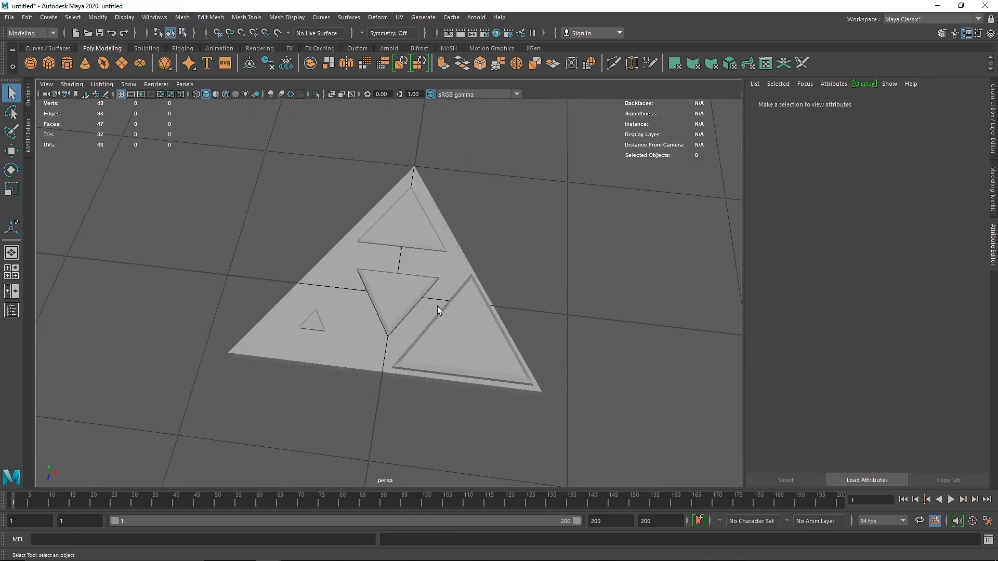
# - Rename the triangular tile mesh to Tri1 in the Outliner
pyautogui.click(394, 252)
pyautogui.click(12, 310)
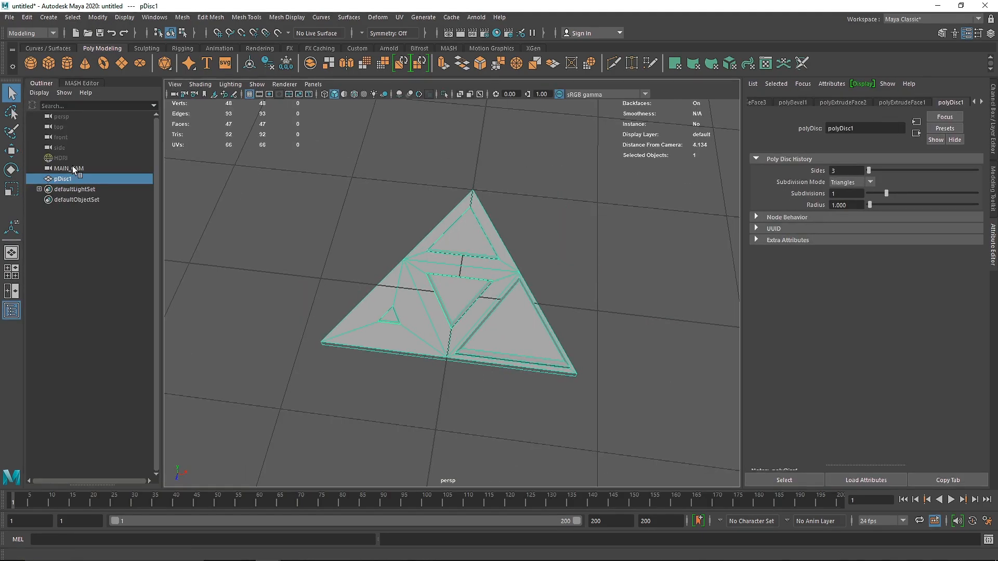
pyautogui.doubleClick(65, 179)
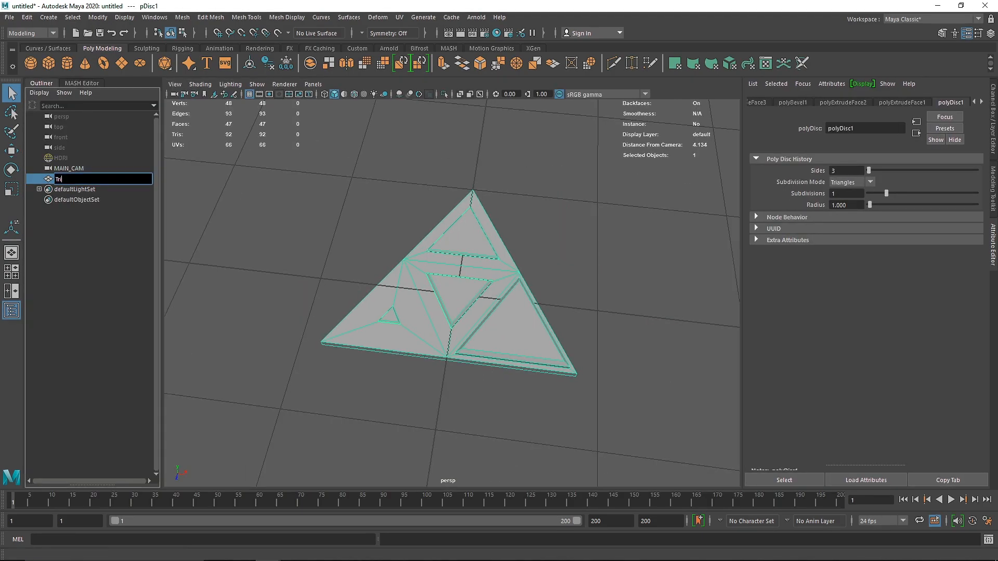
pyautogui.write('Tri1')
pyautogui.press('Return')
pyautogui.click(11, 310)
pyautogui.click(292, 179)
# - Duplicate the tile repeatedly at even spacing into a row of six, and place a copy of the row in front
pyautogui.click(464, 273)
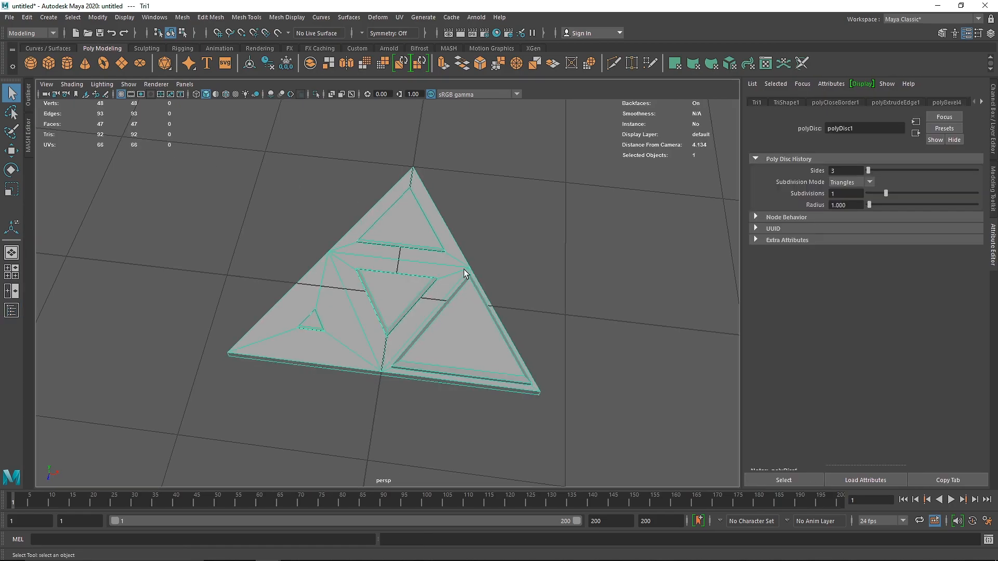
pyautogui.press('w')
pyautogui.keyDown('alt'); pyautogui.moveTo(469, 279); pyautogui.dragTo(595, 319); pyautogui.keyUp('alt')
pyautogui.scroll(-4, 388, 273)
pyautogui.hotkey('ctrl', 'z')
pyautogui.hotkey('ctrl', 'd')
pyautogui.hotkey('shift', 'd')
pyautogui.scroll(-6, 595, 316)
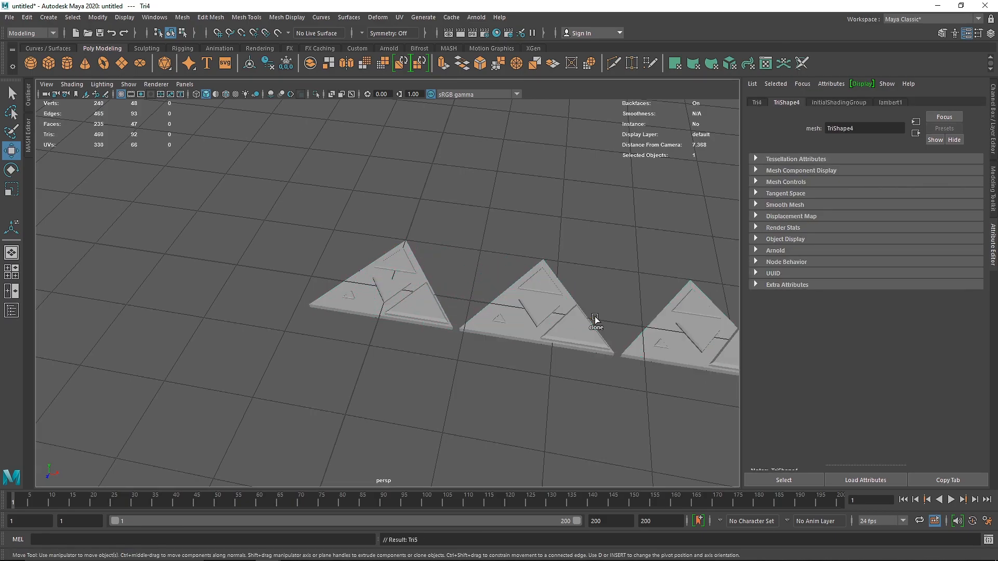
pyautogui.hotkey('shift', 'd')
pyautogui.hotkey('shift', 'd')
pyautogui.hotkey('shift', 'd')
pyautogui.moveTo(621, 391); pyautogui.dragTo(338, 373)
pyautogui.hotkey('ctrl', 'd')
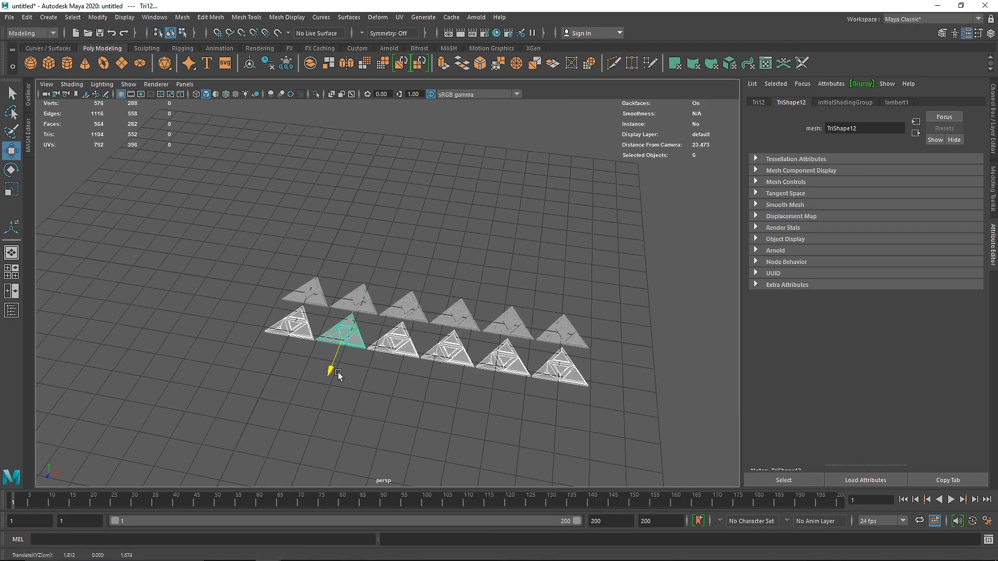
# - Delete all the duplicated tiles in both rows, keeping only the original Tri1
pyautogui.scroll(5, 447, 353)
pyautogui.click(406, 179)
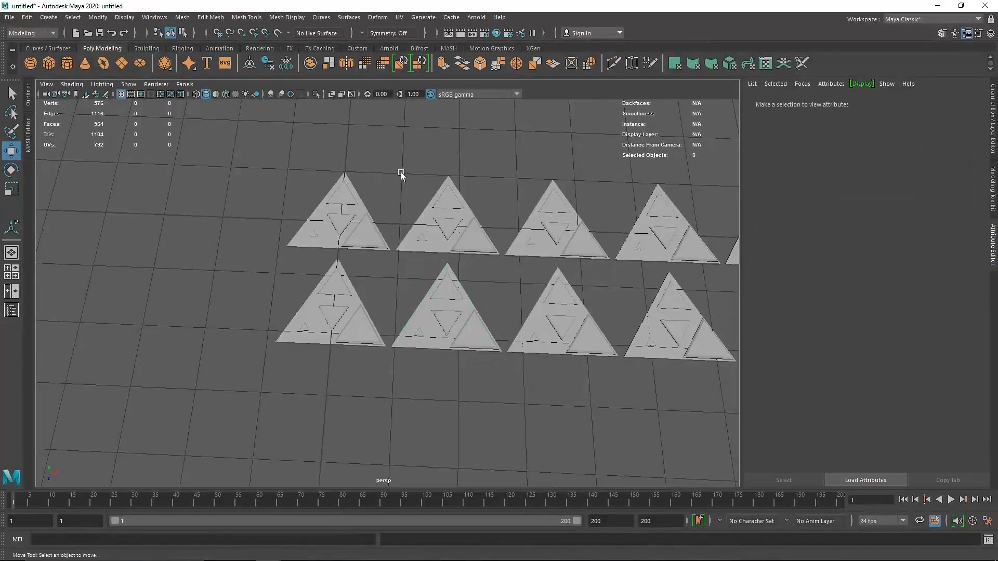
pyautogui.moveTo(408, 310); pyautogui.dragTo(411, 315)
pyautogui.keyDown('alt'); pyautogui.moveTo(464, 338); pyautogui.dragTo(359, 332, button='middle'); pyautogui.keyUp('alt')
pyautogui.scroll(-5, 447, 335)
pyautogui.keyDown('alt'); pyautogui.moveTo(529, 375); pyautogui.dragTo(463, 370, button='middle'); pyautogui.keyUp('alt')
pyautogui.moveTo(581, 375); pyautogui.dragTo(299, 200)
pyautogui.press('Delete')
pyautogui.moveTo(332, 334); pyautogui.dragTo(159, 267)
pyautogui.press('Delete')
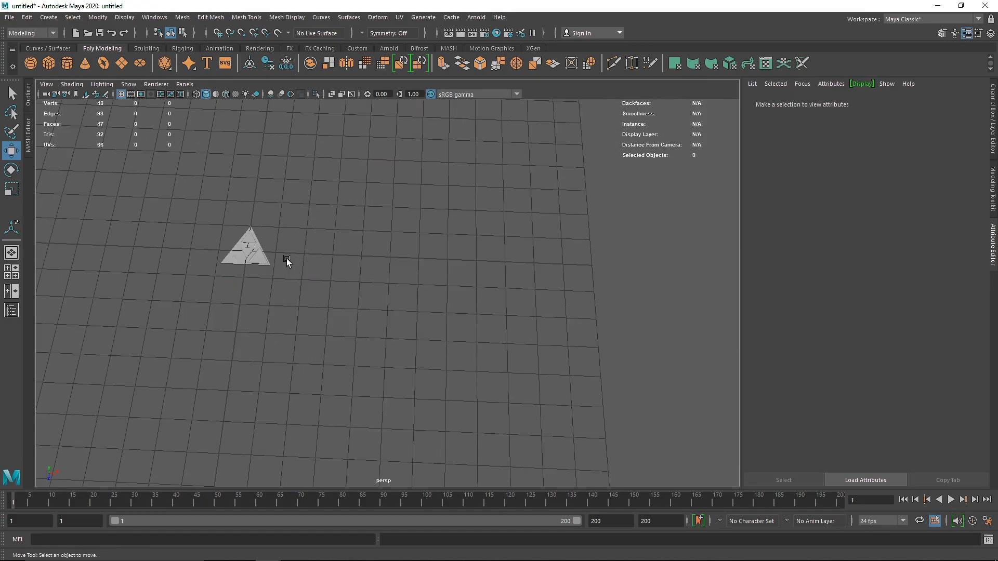
# - Duplicate the original tile and try moving the copy sideways along X, undoing that move
pyautogui.click(250, 233)
pyautogui.press('f')
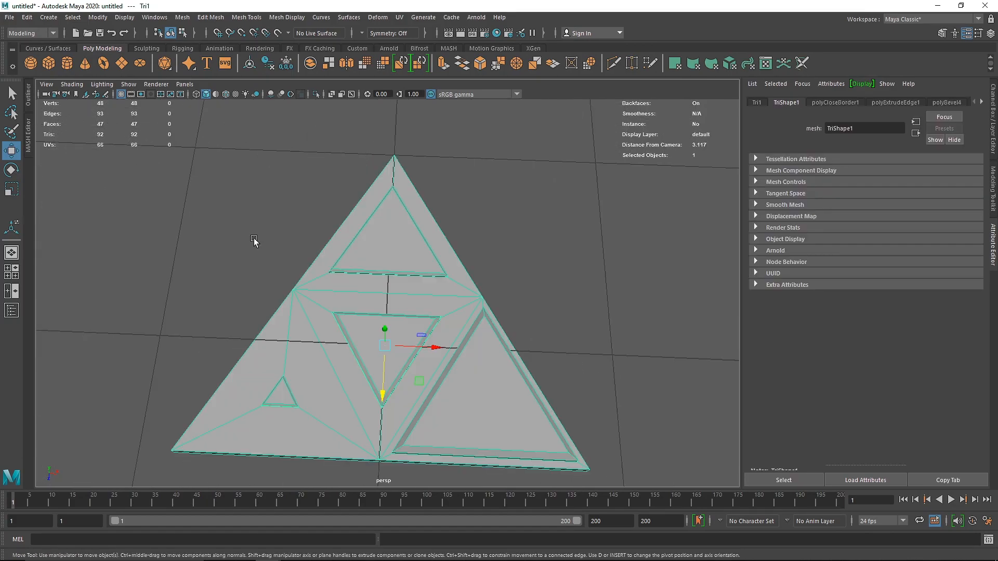
pyautogui.scroll(-2, 473, 341)
pyautogui.keyDown('alt'); pyautogui.moveTo(472, 340); pyautogui.dragTo(375, 364, button='middle'); pyautogui.keyUp('alt')
pyautogui.hotkey('ctrl', 'd')
pyautogui.moveTo(364, 367); pyautogui.dragTo(693, 363)
pyautogui.keyDown('alt'); pyautogui.moveTo(624, 368); pyautogui.dragTo(479, 359, button='middle'); pyautogui.keyUp('alt')
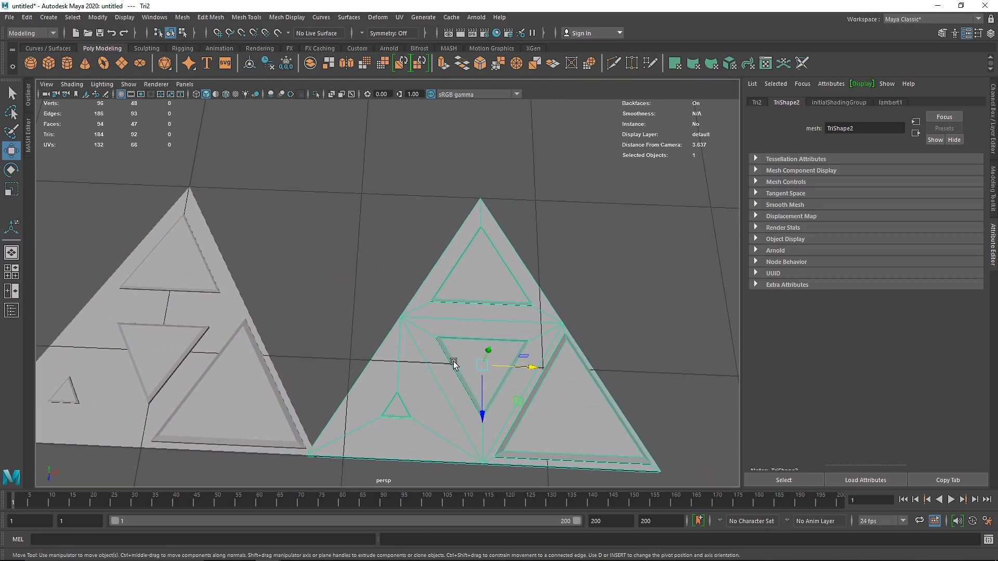
pyautogui.hotkey('ctrl', 'z')
pyautogui.keyDown('alt'); pyautogui.moveTo(210, 350); pyautogui.dragTo(344, 331, button='middle'); pyautogui.keyUp('alt')
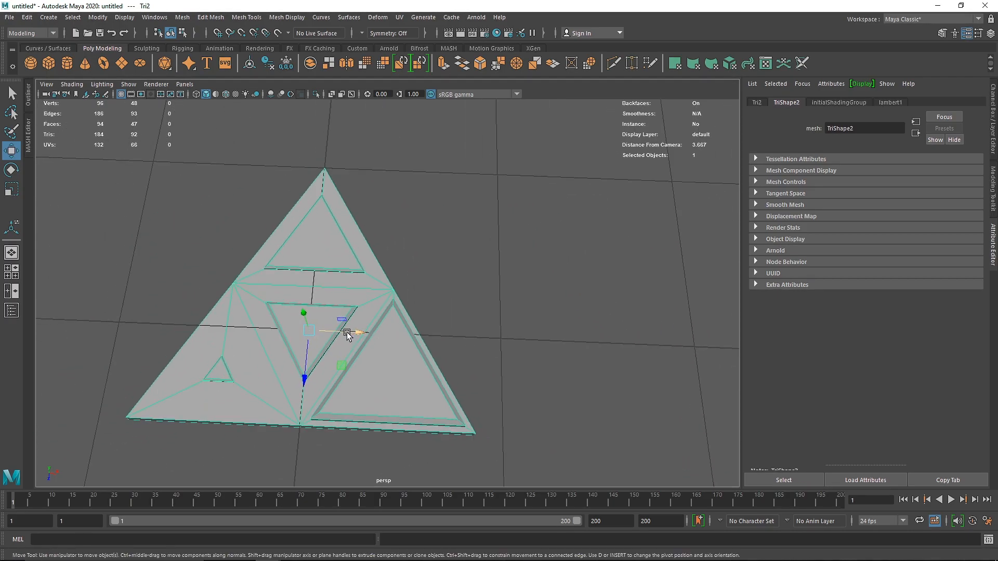
# - Move the duplicate tile sideways and rotate it upside down so it sits against the original's sloping side
pyautogui.moveTo(347, 332); pyautogui.dragTo(478, 333)
pyautogui.press('e')
pyautogui.moveTo(473, 373); pyautogui.dragTo(462, 337)
pyautogui.press('w')
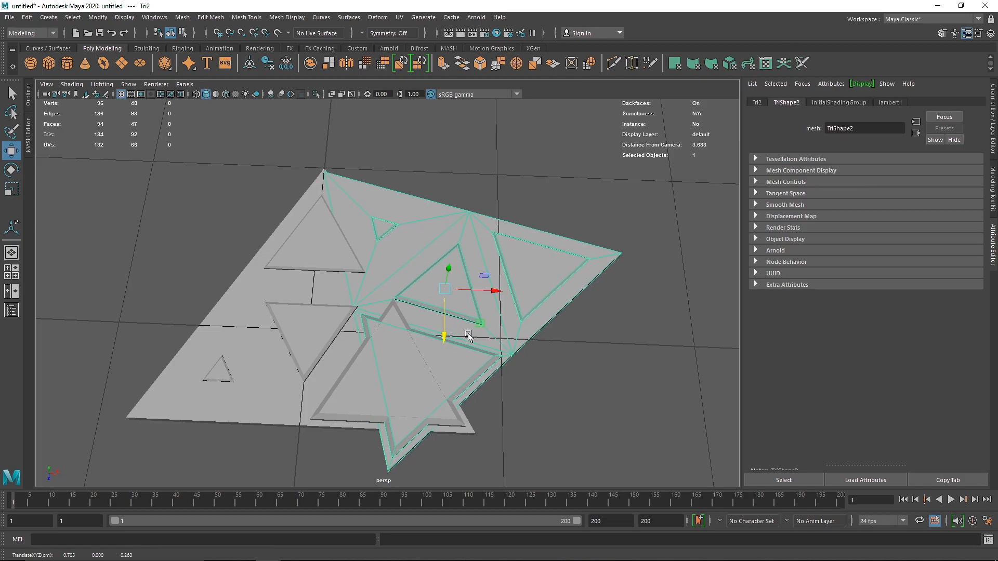
pyautogui.moveTo(496, 292); pyautogui.dragTo(519, 295)
pyautogui.press('e')
pyautogui.moveTo(471, 335); pyautogui.dragTo(472, 294)
pyautogui.press('w')
pyautogui.moveTo(509, 254); pyautogui.dragTo(508, 256)
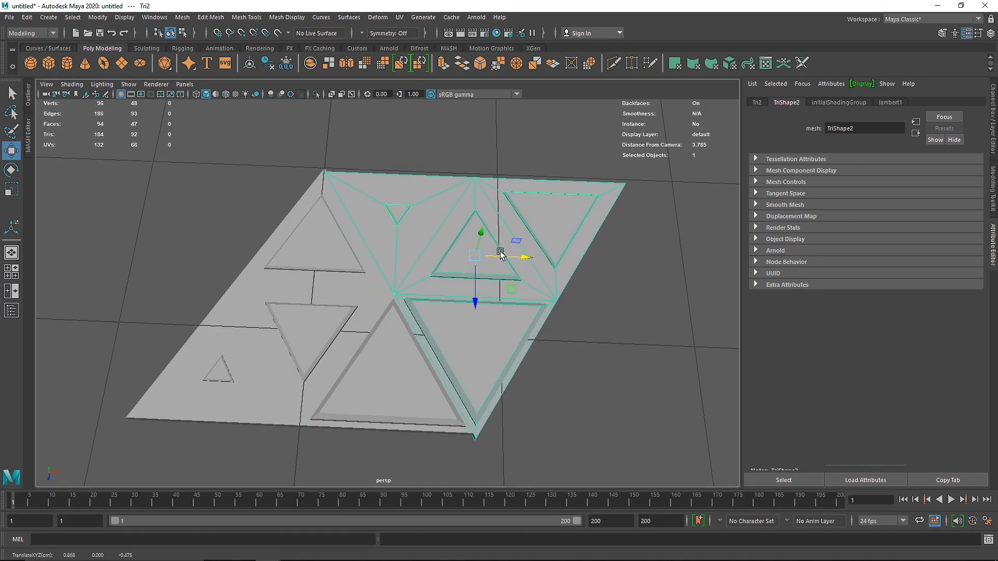
# - In the wireframe top view, nudge the duplicate along X and Z to line up its edge and corners with the original
pyautogui.press('space')
pyautogui.press('space')
pyautogui.scroll(15, 407, 270)
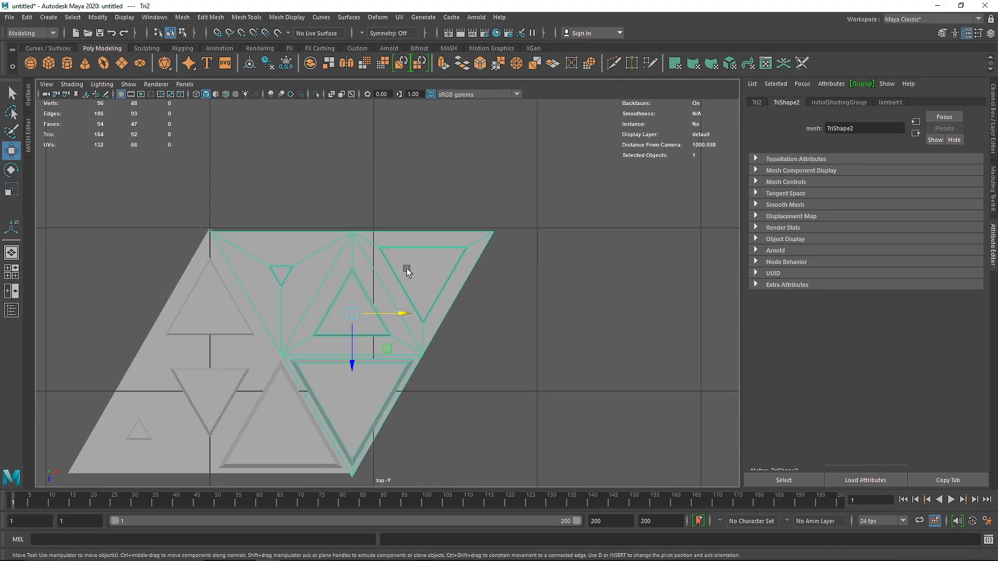
pyautogui.press('4')
pyautogui.keyDown('alt'); pyautogui.moveTo(449, 331); pyautogui.dragTo(397, 301, button='middle'); pyautogui.keyUp('alt')
pyautogui.scroll(1, 400, 310)
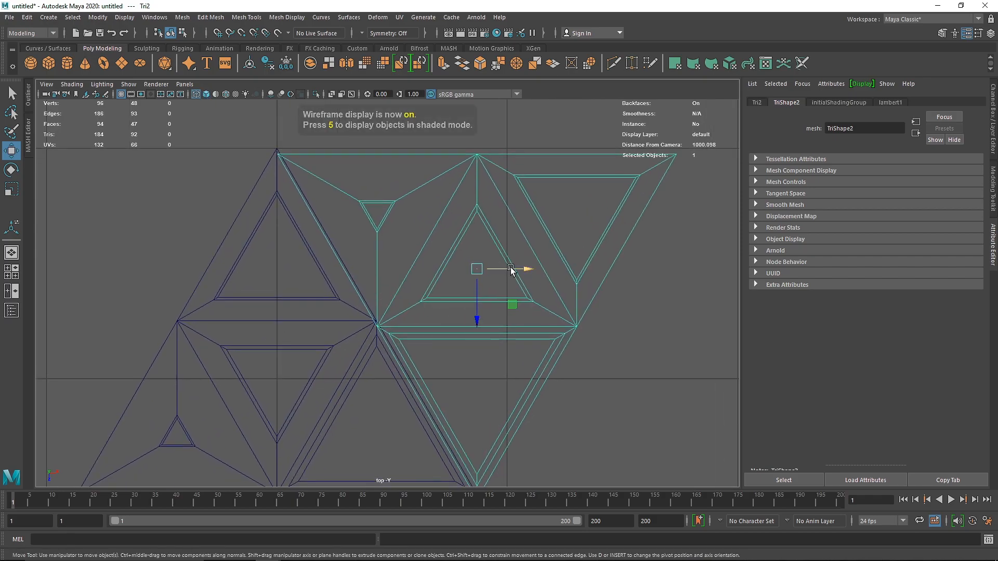
pyautogui.keyDown('alt'); pyautogui.moveTo(511, 271); pyautogui.dragTo(497, 251, button='middle'); pyautogui.keyUp('alt')
pyautogui.moveTo(491, 252); pyautogui.dragTo(495, 252)
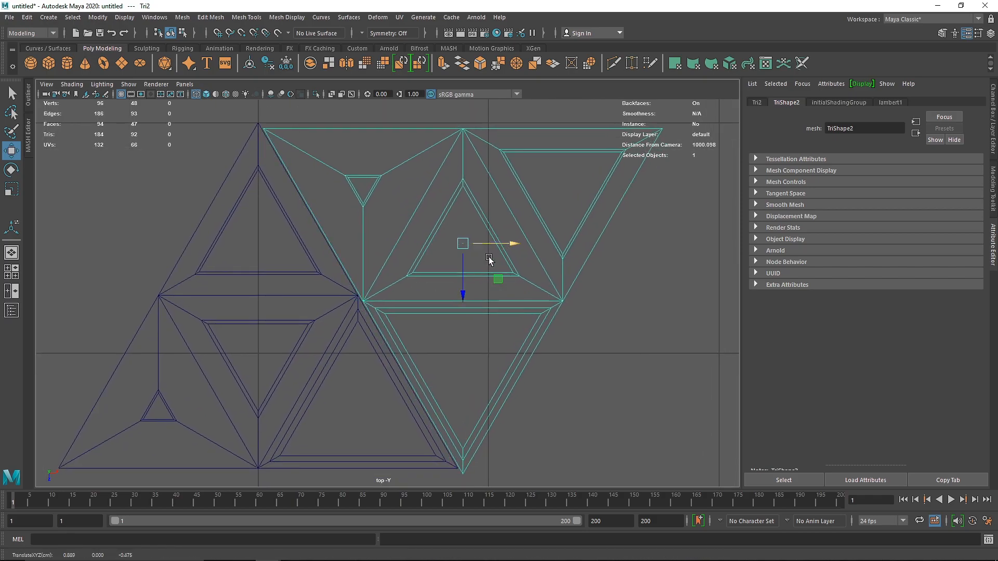
pyautogui.moveTo(463, 295); pyautogui.dragTo(463, 289)
pyautogui.moveTo(506, 241); pyautogui.dragTo(502, 242)
pyautogui.moveTo(459, 291); pyautogui.dragTo(459, 291)
# - Examine the seam and shared corners between the two tiles up close, and return to the perspective view
pyautogui.keyDown('alt'); pyautogui.moveTo(449, 417); pyautogui.dragTo(373, 246, button='middle'); pyautogui.keyUp('alt')
pyautogui.scroll(10, 373, 246)
pyautogui.scroll(-15, 374, 286)
pyautogui.scroll(8, 312, 276)
pyautogui.scroll(-10, 270, 290)
pyautogui.scroll(2, 342, 260)
pyautogui.scroll(10, 342, 260)
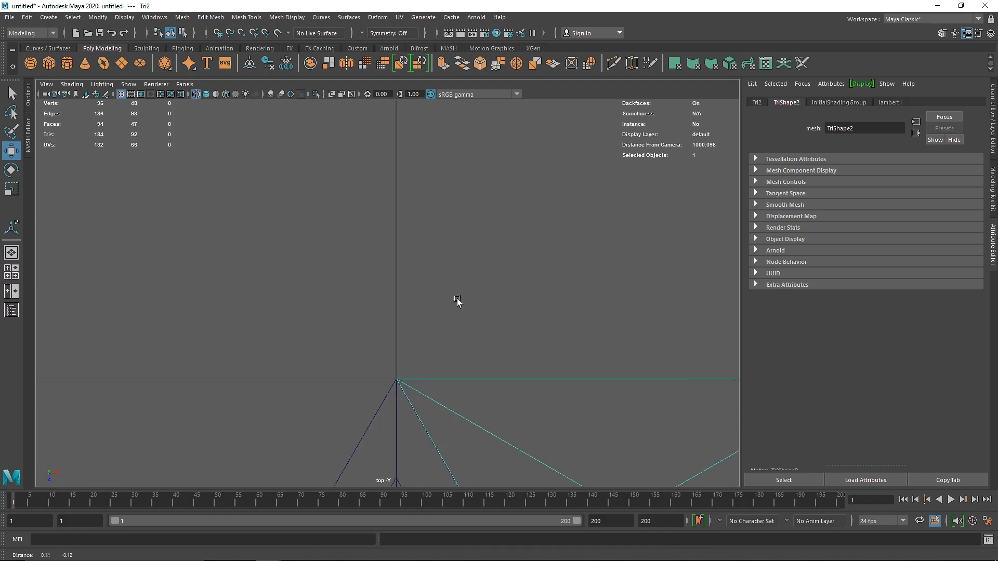
pyautogui.press('space')
pyautogui.moveTo(438, 223); pyautogui.dragTo(483, 206)
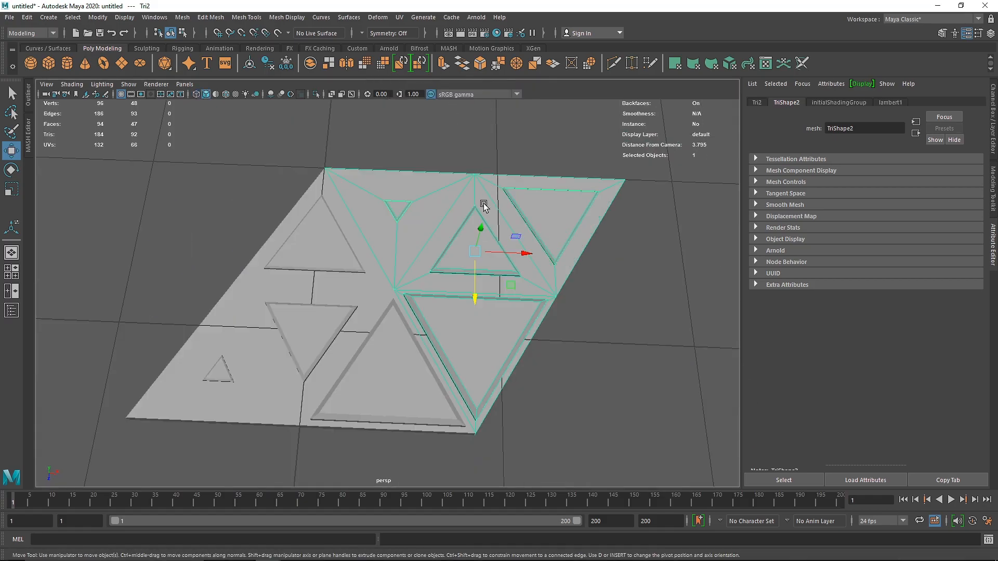
# - Select the two adjoining tiles together and individually to check that they are separate objects
pyautogui.click(323, 169)
pyautogui.scroll(-5, 335, 225)
pyautogui.moveTo(367, 337)
pyautogui.keyDown('alt'); pyautogui.mouseDown()
pyautogui.moveTo(211, 287)
pyautogui.moveTo(403, 330)
pyautogui.moveTo(341, 303)
pyautogui.moveTo(412, 323)
pyautogui.moveTo(367, 321)
pyautogui.mouseUp(); pyautogui.keyUp('alt')
pyautogui.keyDown('alt'); pyautogui.moveTo(367, 321); pyautogui.dragTo(655, 380, button='right'); pyautogui.keyUp('alt')
pyautogui.keyDown('alt'); pyautogui.moveTo(447, 358); pyautogui.dragTo(432, 315, button='middle'); pyautogui.keyUp('alt')
pyautogui.scroll(-10, 360, 350)
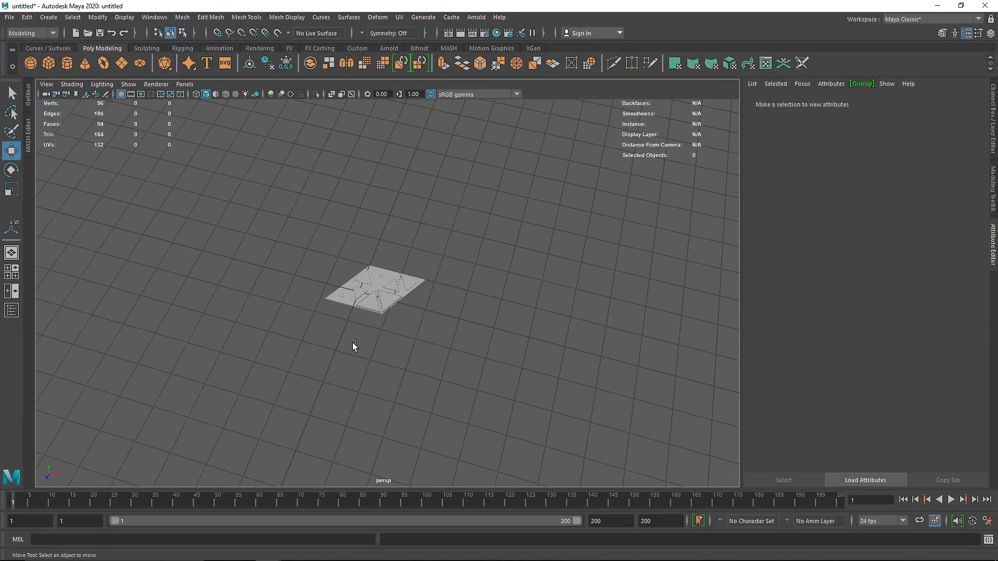
pyautogui.moveTo(276, 204); pyautogui.dragTo(474, 373)
pyautogui.keyDown('alt'); pyautogui.moveTo(337, 341); pyautogui.dragTo(356, 333); pyautogui.keyUp('alt')
pyautogui.scroll(5, 370, 330)
pyautogui.scroll(4, 254, 279)
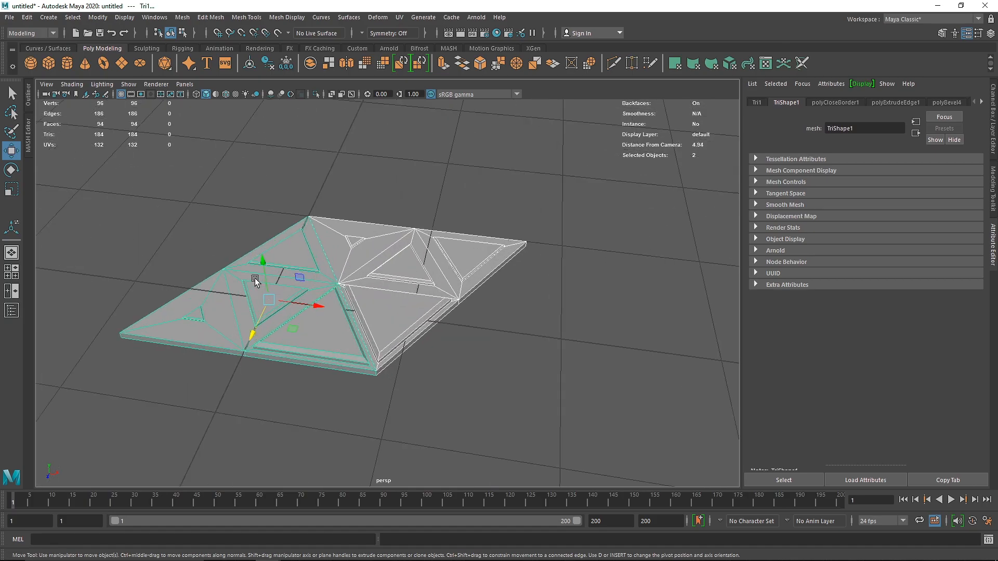
pyautogui.click(202, 211)
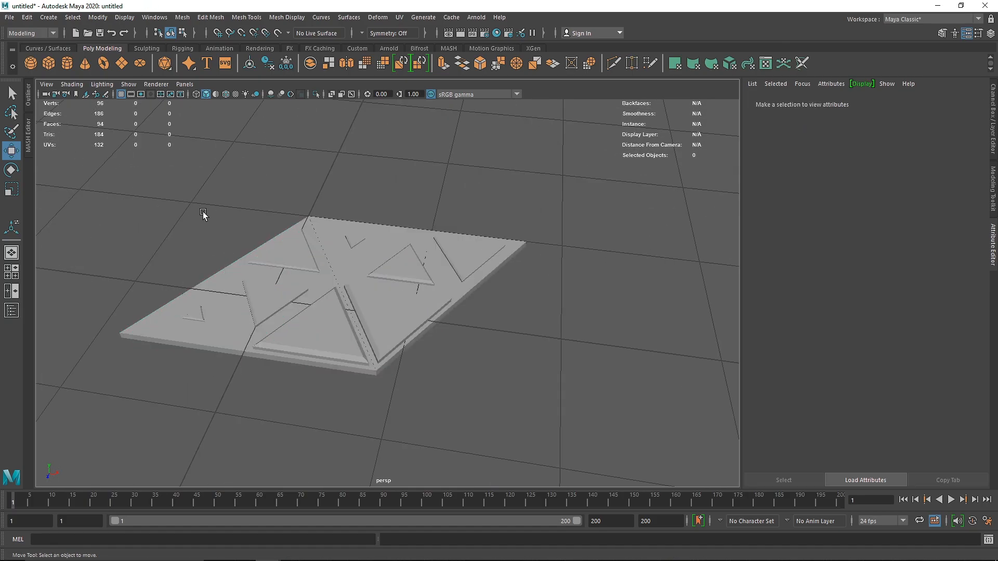
pyautogui.click(262, 262)
pyautogui.click(401, 235)
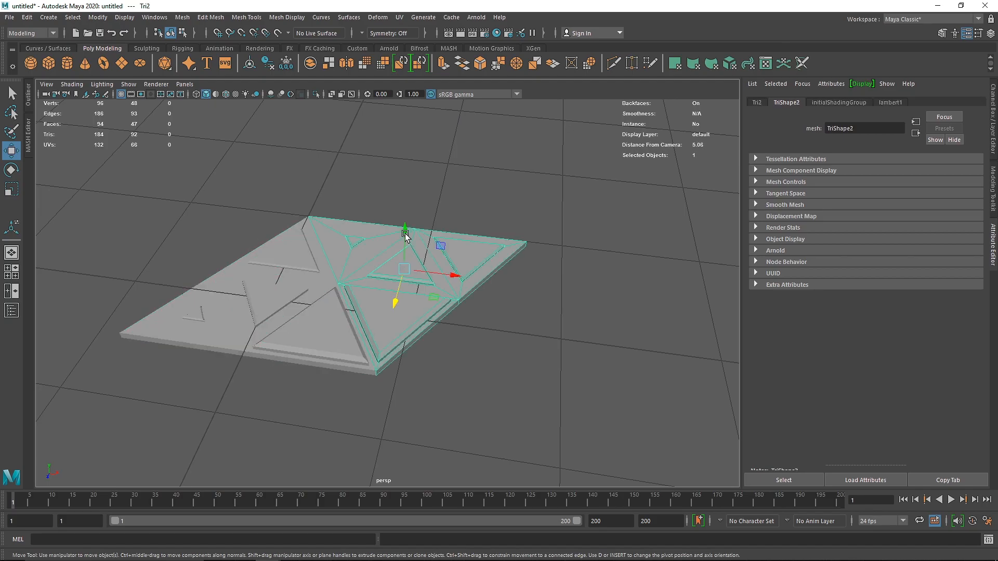
pyautogui.click(244, 177)
pyautogui.moveTo(211, 155); pyautogui.dragTo(488, 325)
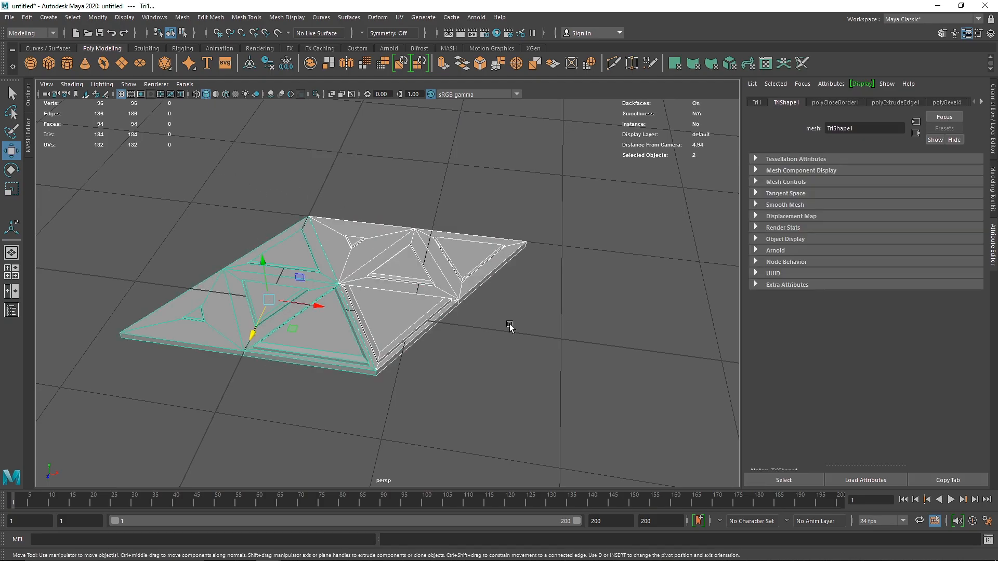
pyautogui.click(507, 325)
pyautogui.moveTo(268, 188); pyautogui.dragTo(446, 334)
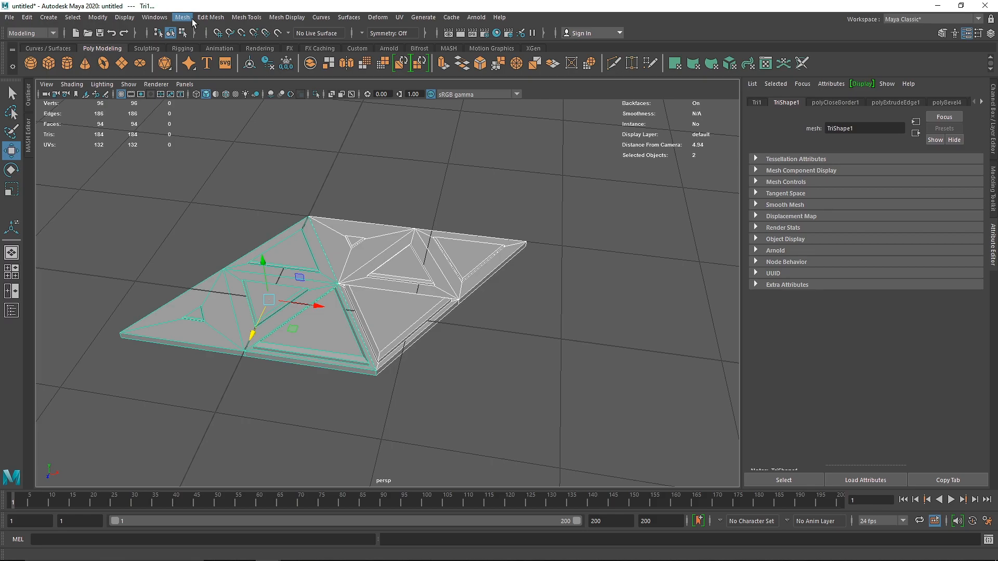
pyautogui.click(187, 18)
pyautogui.click(229, 54)
pyautogui.click(451, 152)
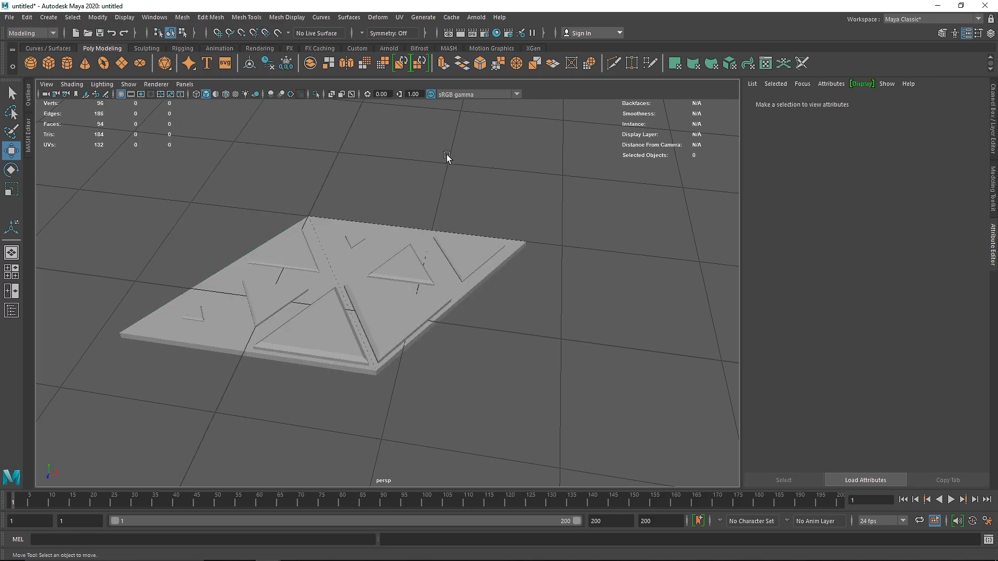
pyautogui.click(294, 288)
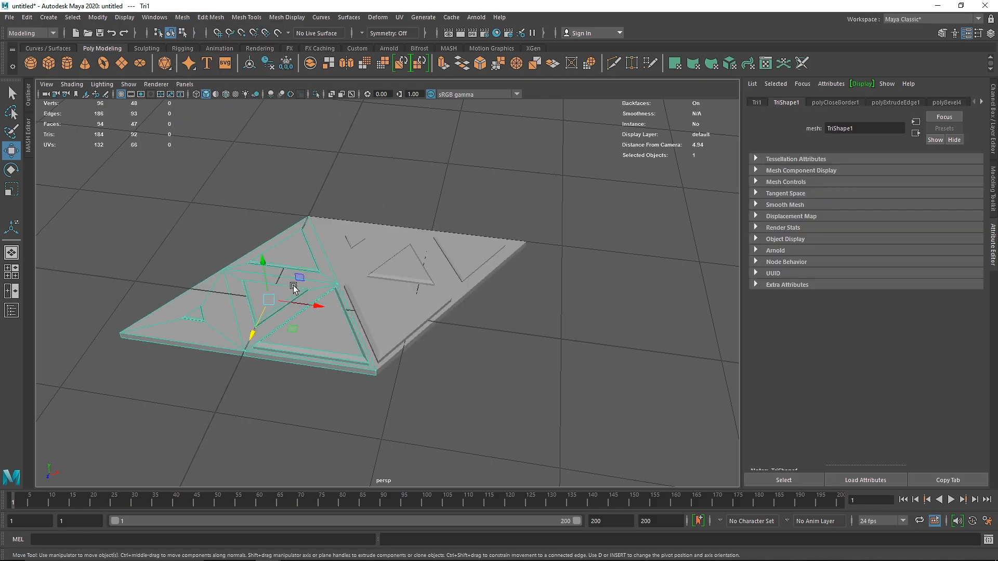
pyautogui.click(372, 273)
pyautogui.moveTo(372, 273); pyautogui.dragTo(390, 270, button='right')
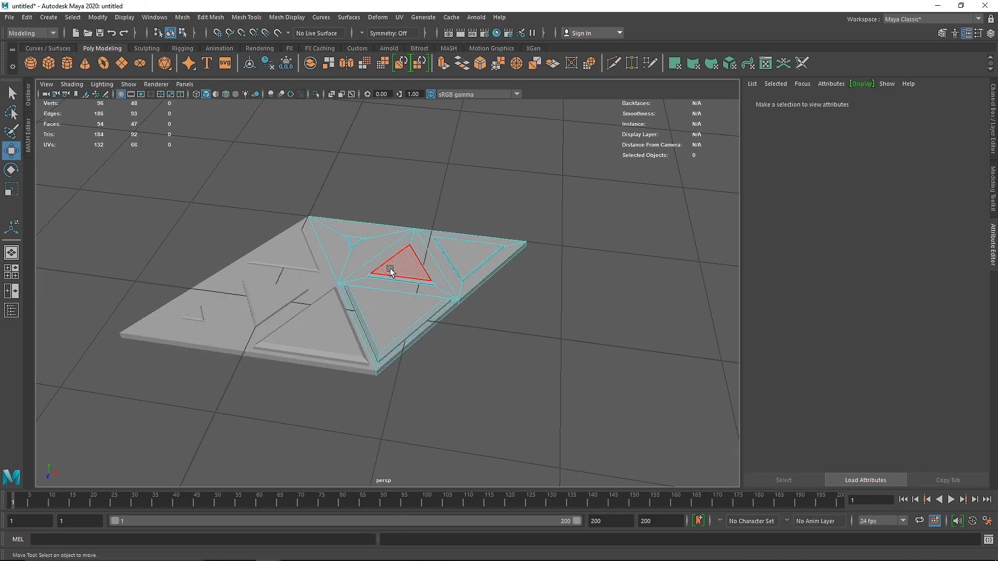
pyautogui.click(390, 270)
pyautogui.scroll(4, 404, 272)
pyautogui.hotkey('shift', '.')
pyautogui.moveTo(358, 243); pyautogui.dragTo(407, 225, button='right')
pyautogui.click(591, 393)
pyautogui.scroll(-3, 592, 394)
pyautogui.keyDown('alt'); pyautogui.moveTo(250, 363); pyautogui.dragTo(498, 357, button='middle'); pyautogui.keyUp('alt')
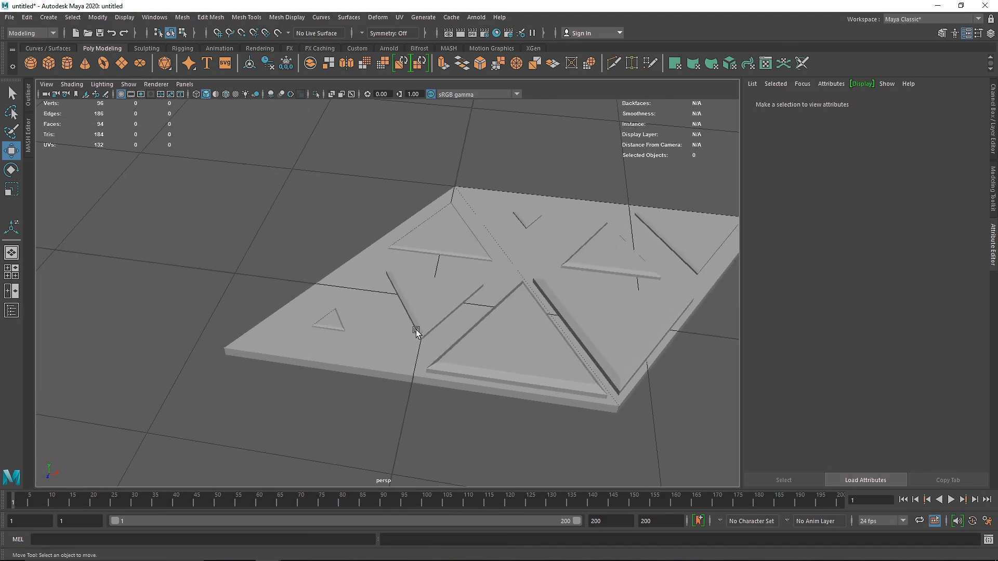
# - Assign a new aiStandardSurface material to the original tile, name it Tri1 and set its base weight to 1
pyautogui.scroll(-3, 422, 330)
pyautogui.keyDown('alt'); pyautogui.moveTo(348, 312); pyautogui.dragTo(413, 333); pyautogui.keyUp('alt')
pyautogui.keyDown('alt'); pyautogui.moveTo(414, 333); pyautogui.dragTo(382, 373, button='middle'); pyautogui.keyUp('alt')
pyautogui.keyDown('alt'); pyautogui.moveTo(382, 373); pyautogui.dragTo(337, 345); pyautogui.keyUp('alt')
pyautogui.click(259, 329)
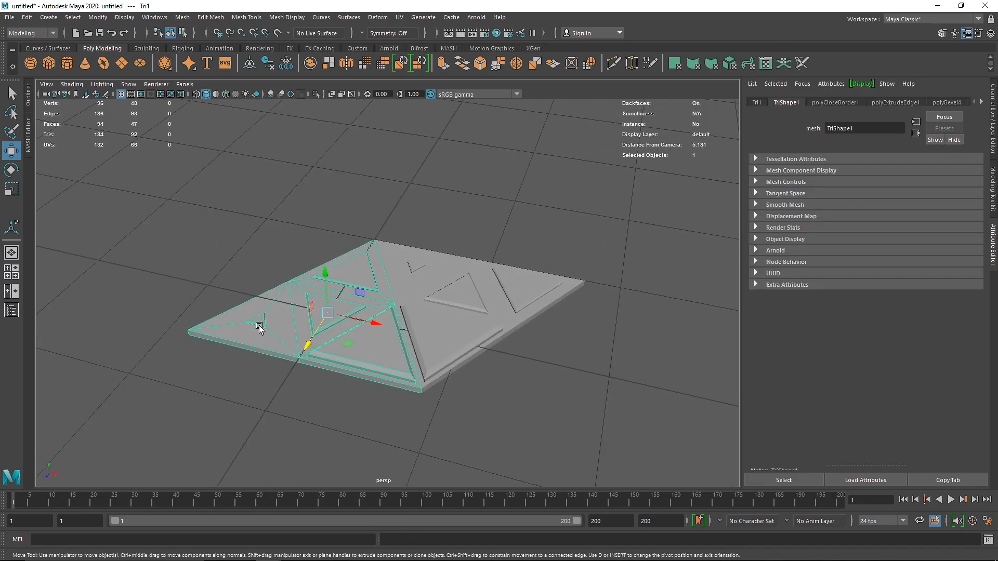
pyautogui.keyDown('alt'); pyautogui.moveTo(260, 330); pyautogui.dragTo(415, 353, button='right'); pyautogui.keyUp('alt')
pyautogui.keyDown('alt'); pyautogui.moveTo(332, 336); pyautogui.dragTo(400, 296, button='middle'); pyautogui.keyUp('alt')
pyautogui.moveTo(369, 278); pyautogui.dragTo(374, 528, button='right')
pyautogui.click(364, 266)
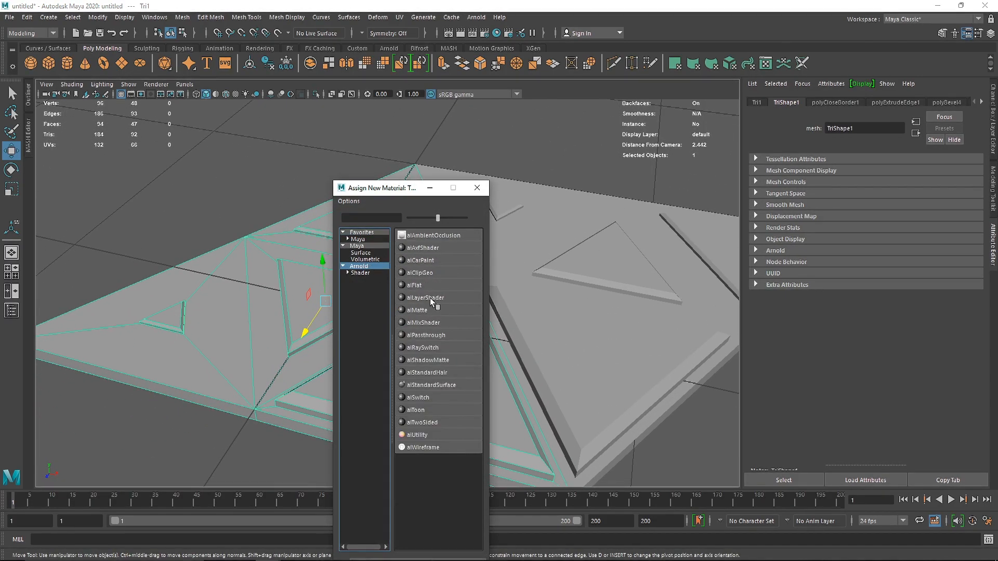
pyautogui.click(438, 384)
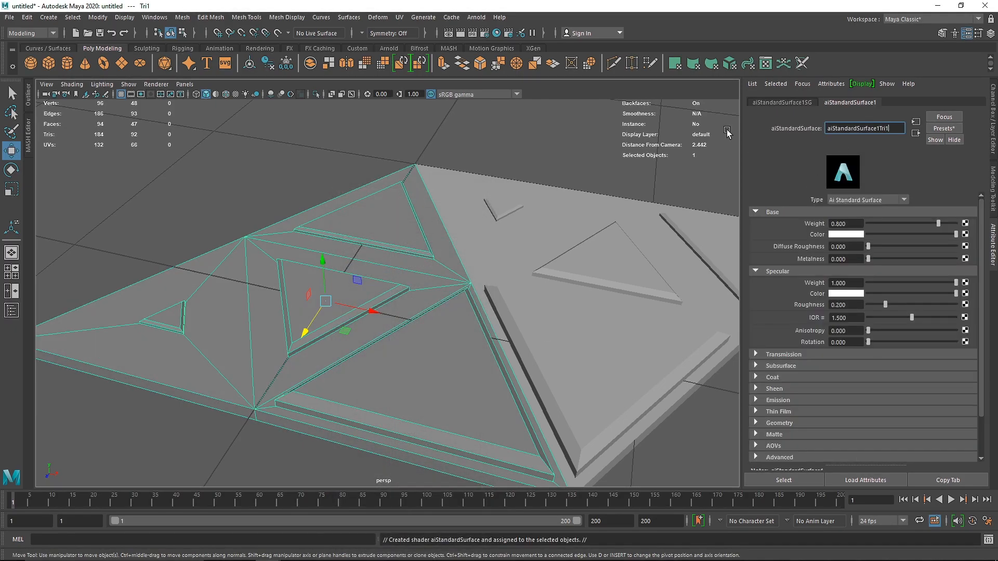
pyautogui.press('Return')
pyautogui.moveTo(936, 224); pyautogui.dragTo(958, 224)
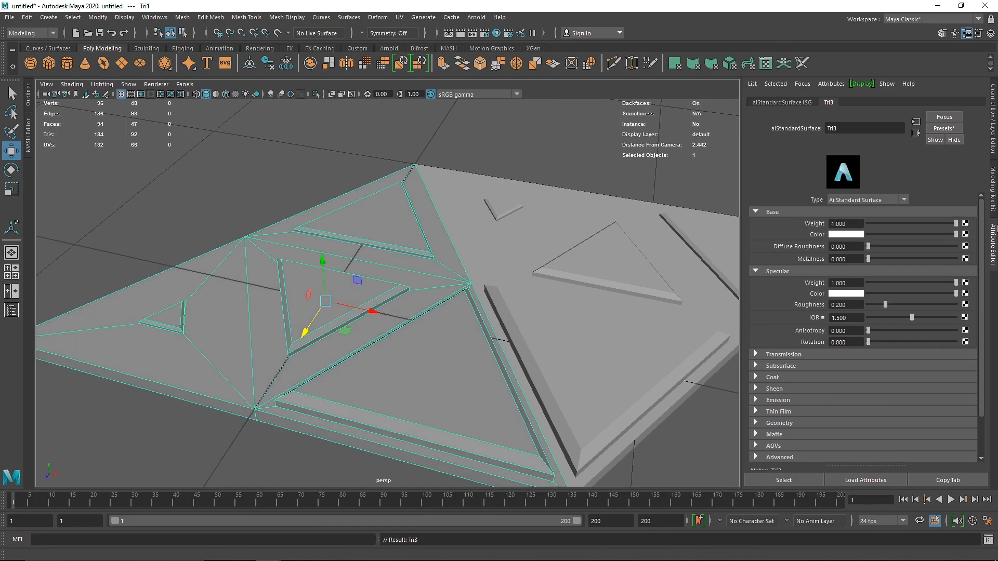
# - Assign a separate new aiStandardSurface material to the rotated duplicate tile, name it Tri2 and deselect the mesh
pyautogui.scroll(-1, 457, 239)
pyautogui.click(542, 231)
pyautogui.moveTo(495, 222); pyautogui.dragTo(496, 494, button='right')
pyautogui.click(365, 267)
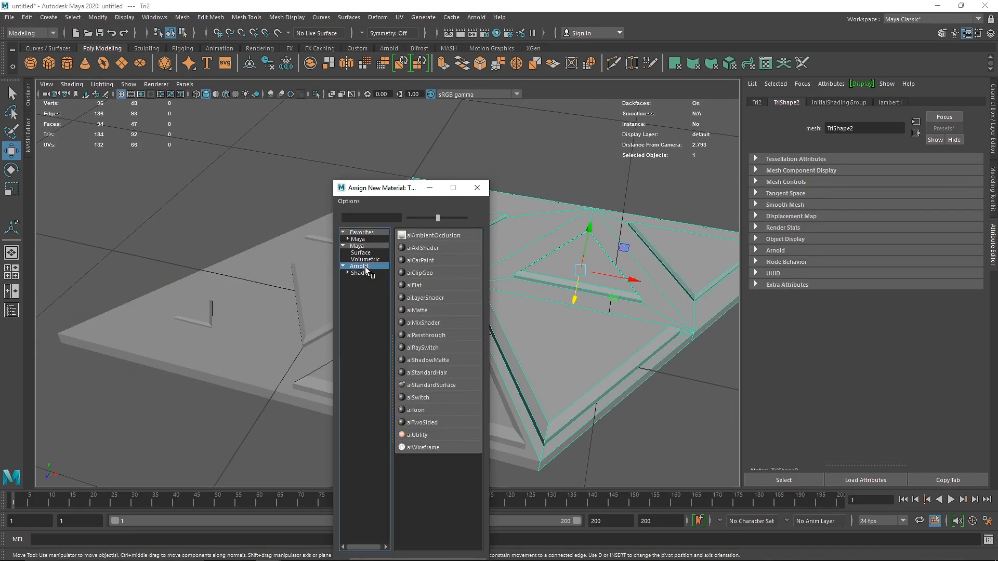
pyautogui.click(441, 386)
pyautogui.doubleClick(864, 129)
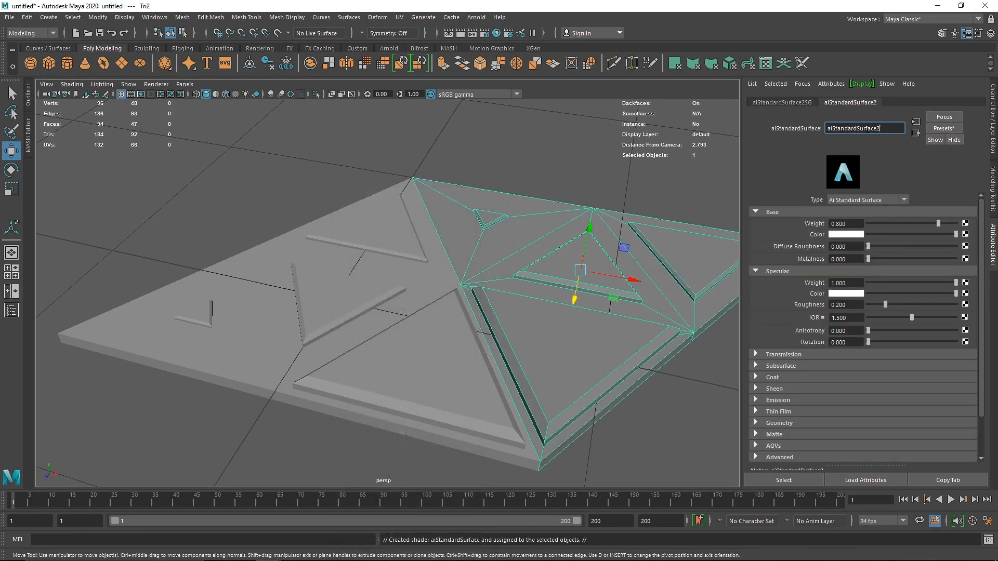
pyautogui.write('Tri2')
pyautogui.press('Return')
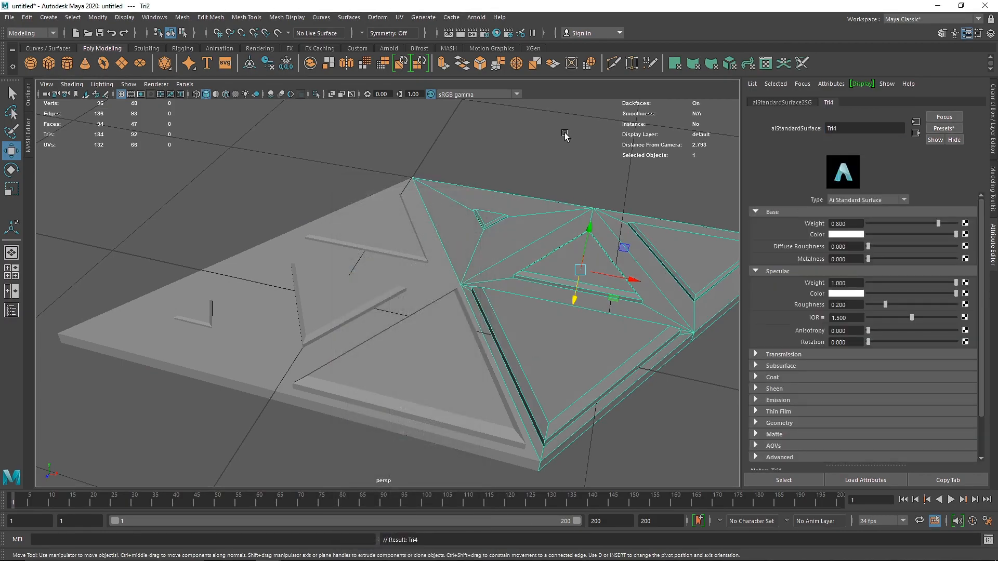
pyautogui.click(58, 139)
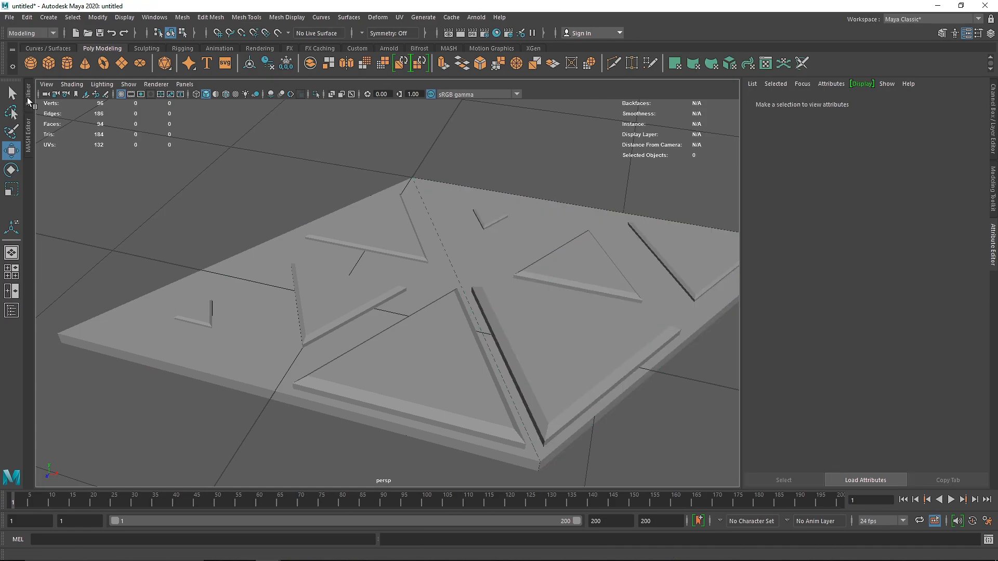
# - Set the base color of the original tile's Tri3 material to the light pink from the color history
pyautogui.click(28, 95)
pyautogui.click(60, 188)
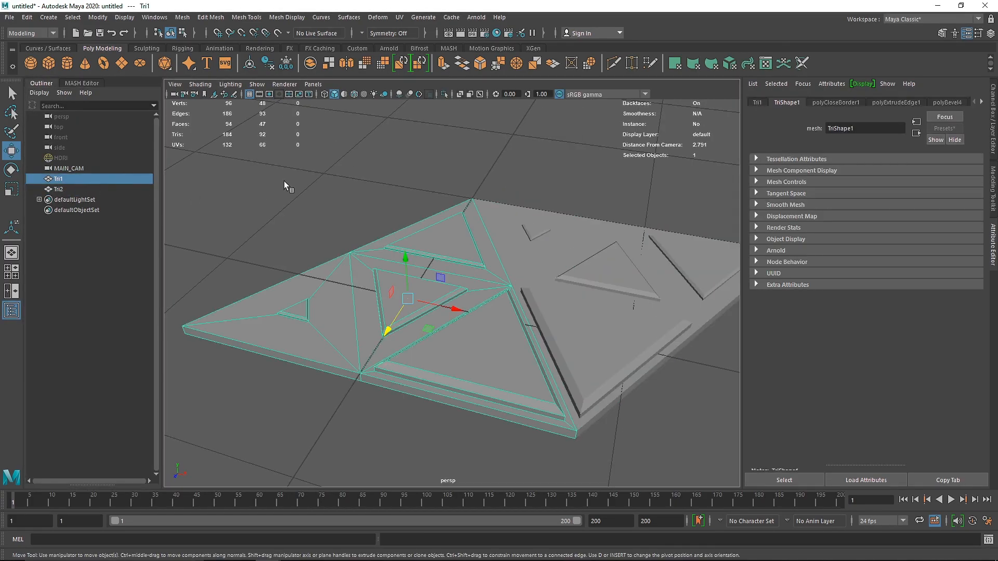
pyautogui.click(42, 83)
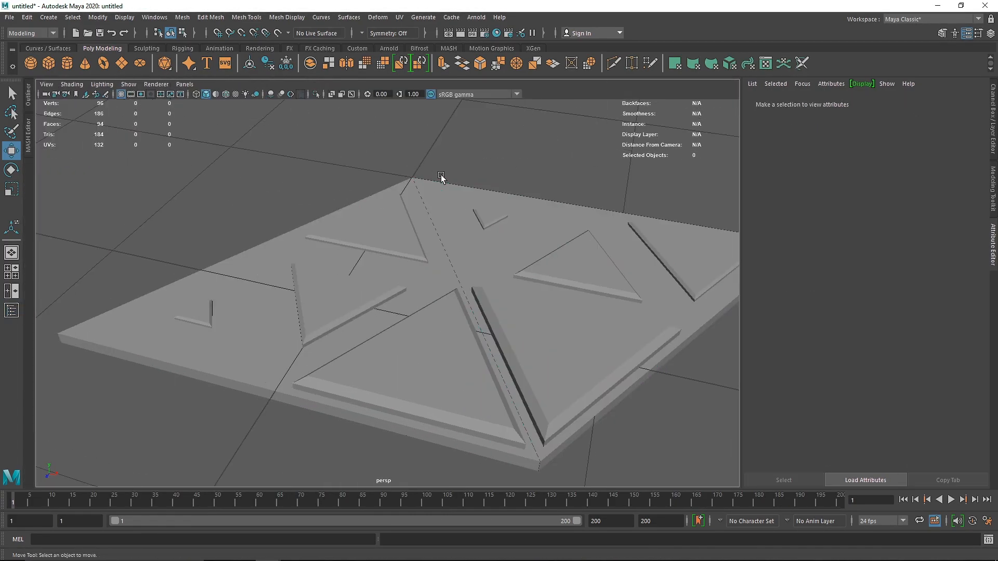
pyautogui.click(312, 239)
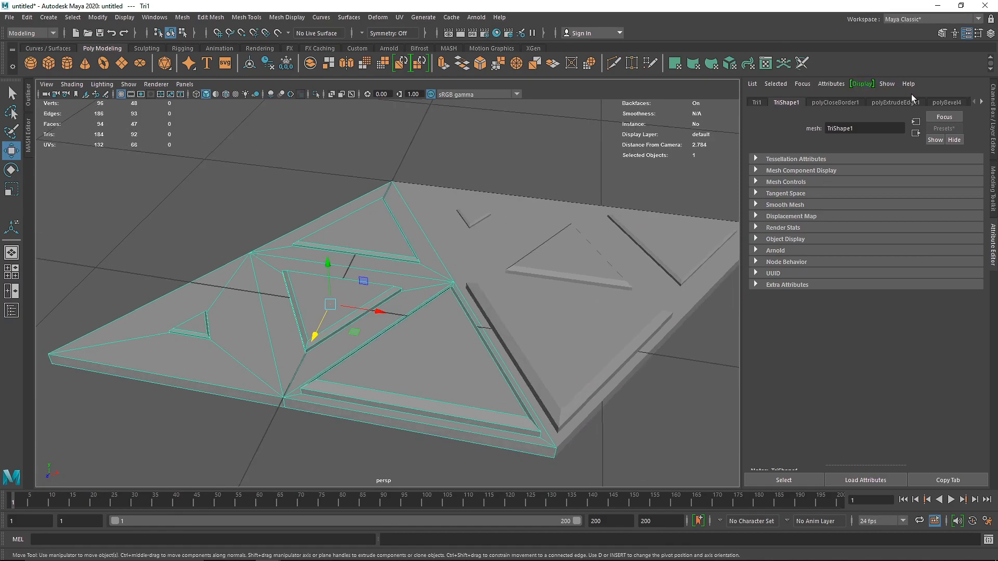
pyautogui.scroll(-6, 918, 102)
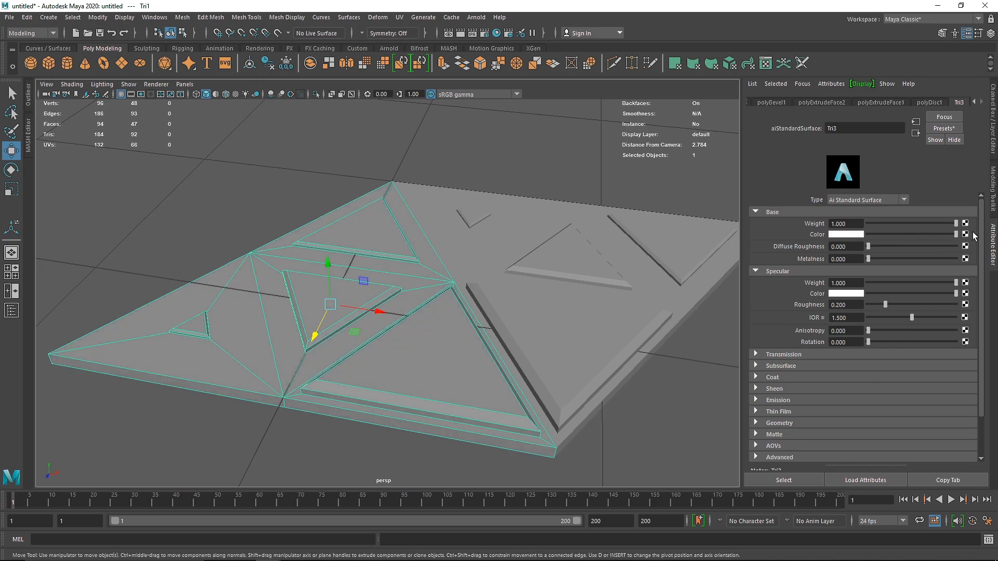
pyautogui.click(850, 234)
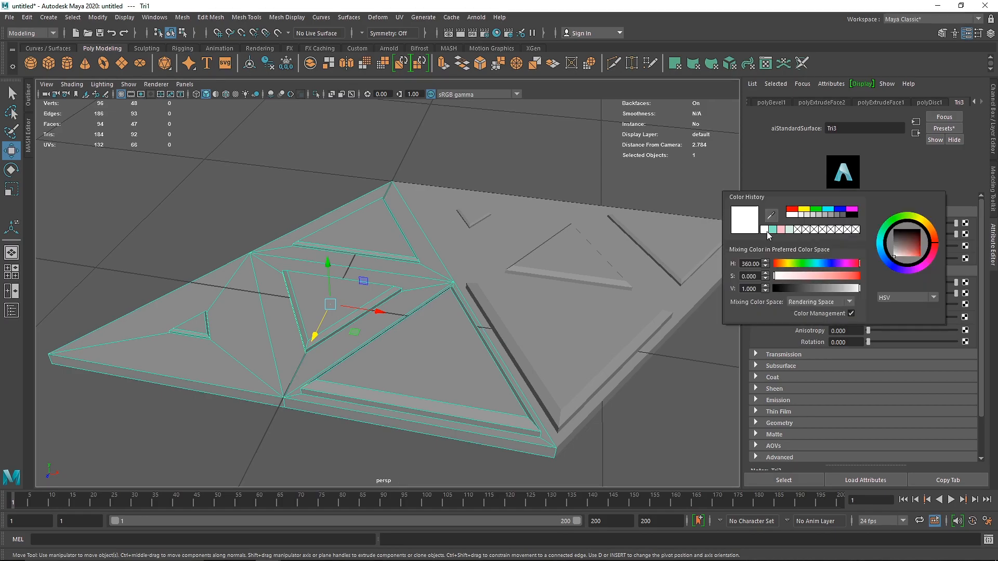
pyautogui.click(781, 230)
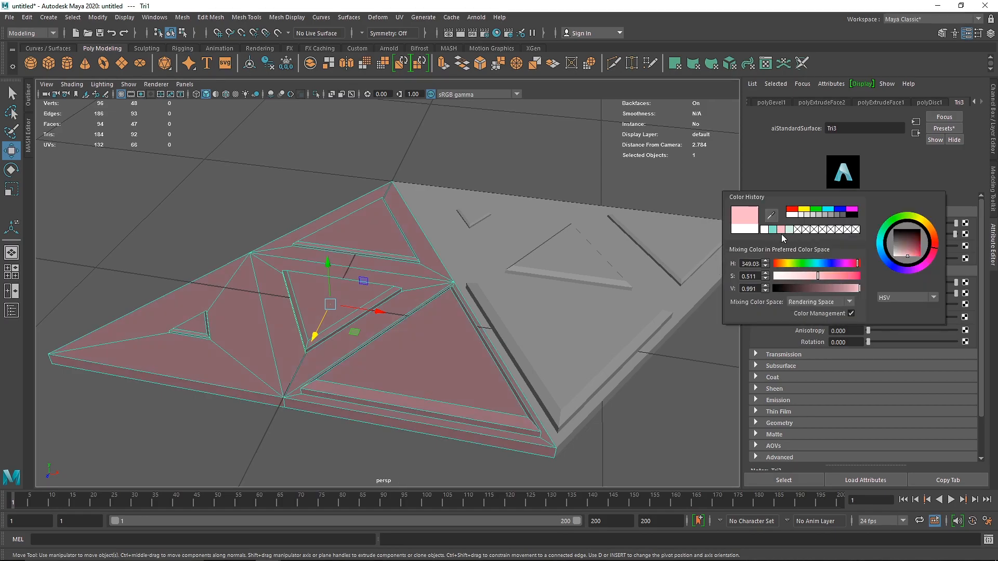
# - Set the base color of the rotated duplicate tile's Tri4 material to the pale mint green from the color history
pyautogui.click(604, 268)
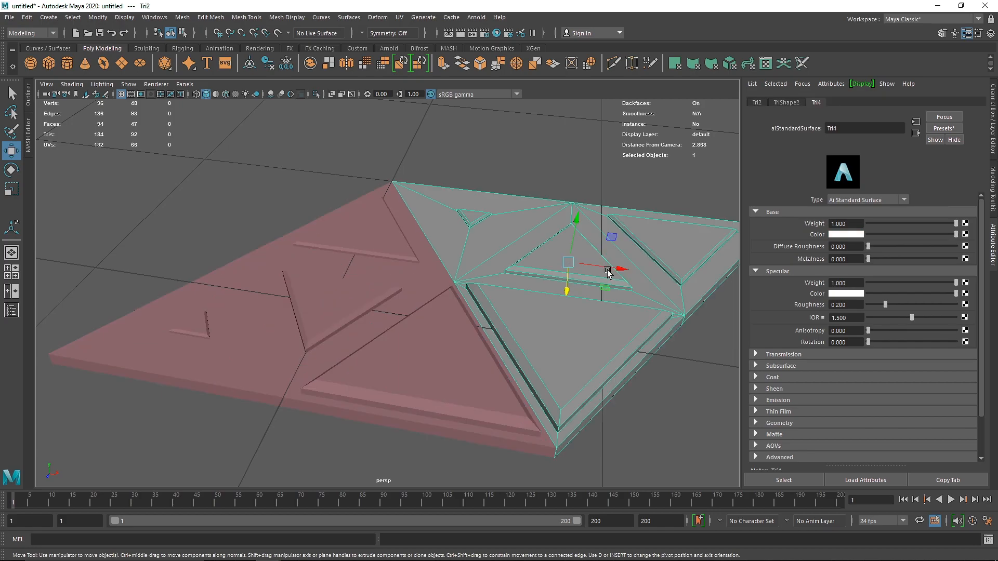
pyautogui.click(844, 236)
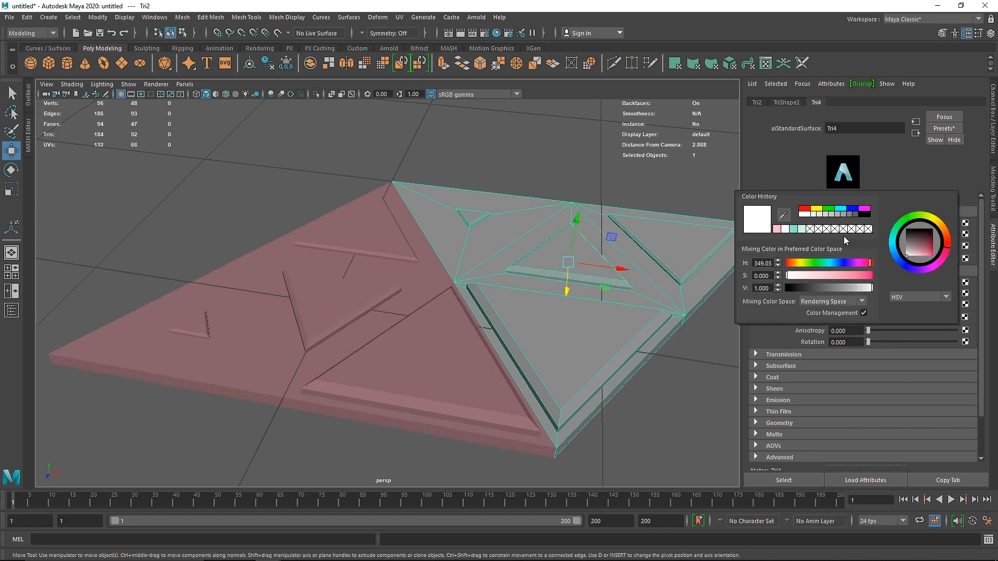
pyautogui.click(802, 230)
pyautogui.click(485, 146)
# - Assign a new aiStandardSurface material to the central and largest triangular inset faces of the pink tile
pyautogui.moveTo(447, 291)
pyautogui.keyDown('alt'); pyautogui.mouseDown()
pyautogui.moveTo(388, 284)
pyautogui.moveTo(437, 290)
pyautogui.mouseUp(); pyautogui.keyUp('alt')
pyautogui.keyDown('alt'); pyautogui.moveTo(351, 295); pyautogui.dragTo(487, 285, button='right'); pyautogui.keyUp('alt')
pyautogui.moveTo(341, 266); pyautogui.dragTo(497, 317, button='right')
pyautogui.click(341, 273)
pyautogui.keyDown('shift'); pyautogui.click(499, 320); pyautogui.keyUp('shift')
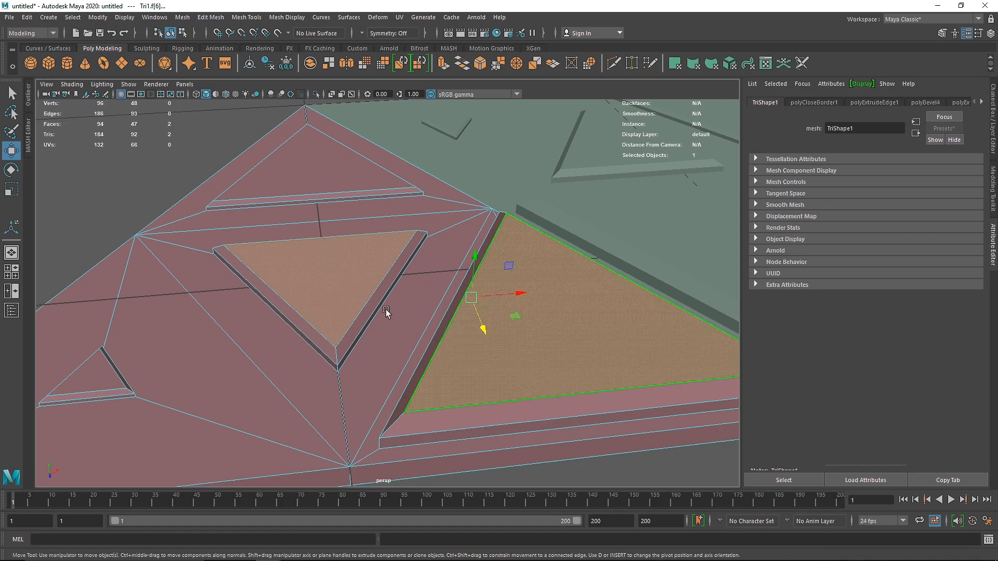
pyautogui.keyDown('alt'); pyautogui.moveTo(418, 316); pyautogui.dragTo(308, 294, button='right'); pyautogui.keyUp('alt')
pyautogui.keyDown('alt'); pyautogui.moveTo(410, 299); pyautogui.dragTo(338, 303); pyautogui.keyUp('alt')
pyautogui.rightClick(369, 244)
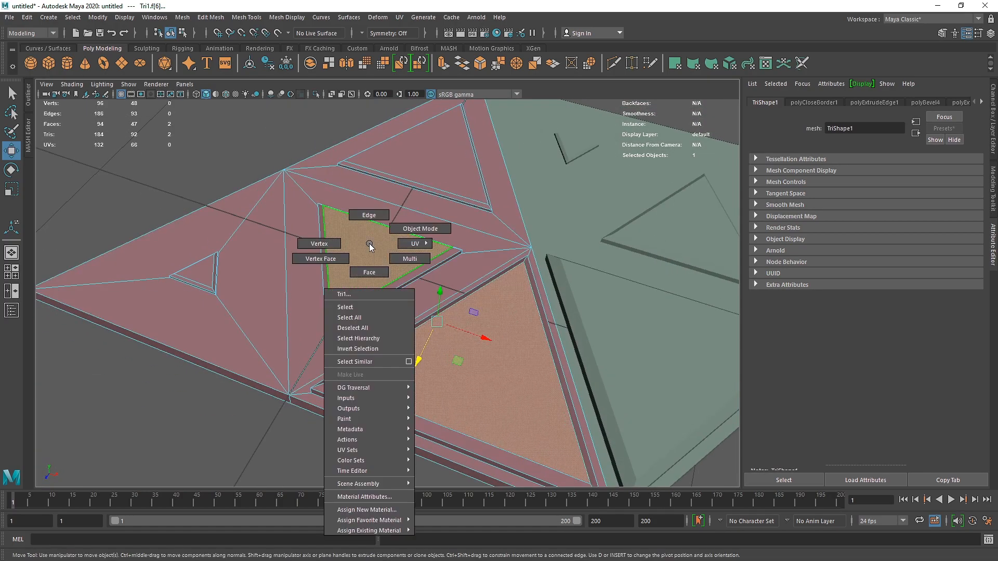
pyautogui.click(368, 511)
pyautogui.click(370, 266)
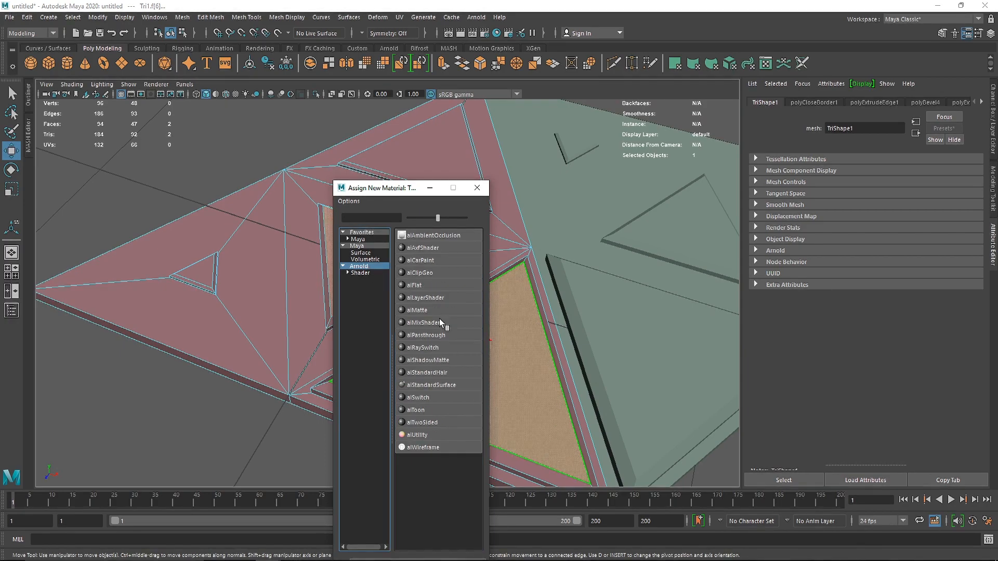
pyautogui.click(444, 384)
# - Name the new face material Triface, set its base weight to 1 and its base color to teal
pyautogui.doubleClick(861, 128)
pyautogui.write('1')
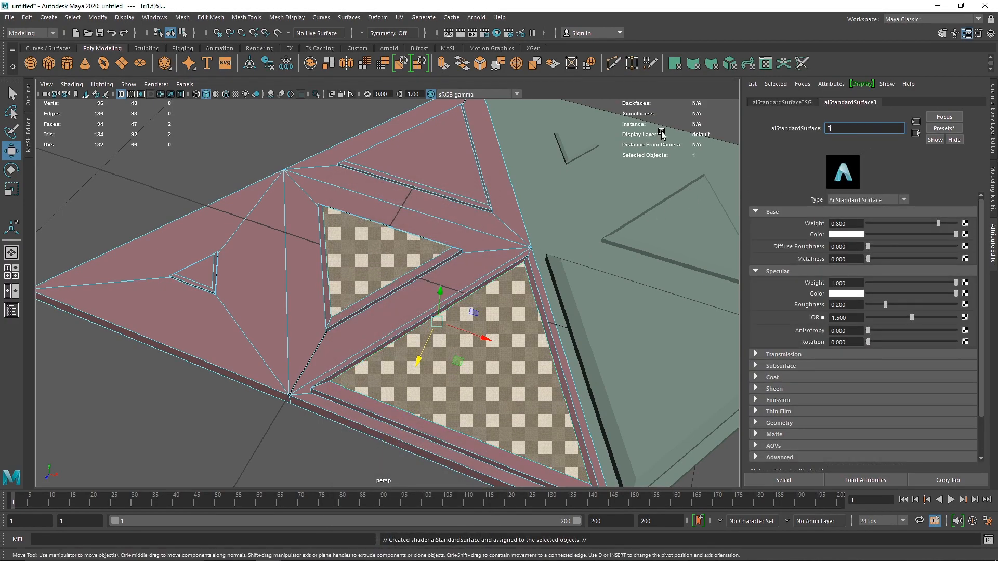
pyautogui.write('riface')
pyautogui.press('Return')
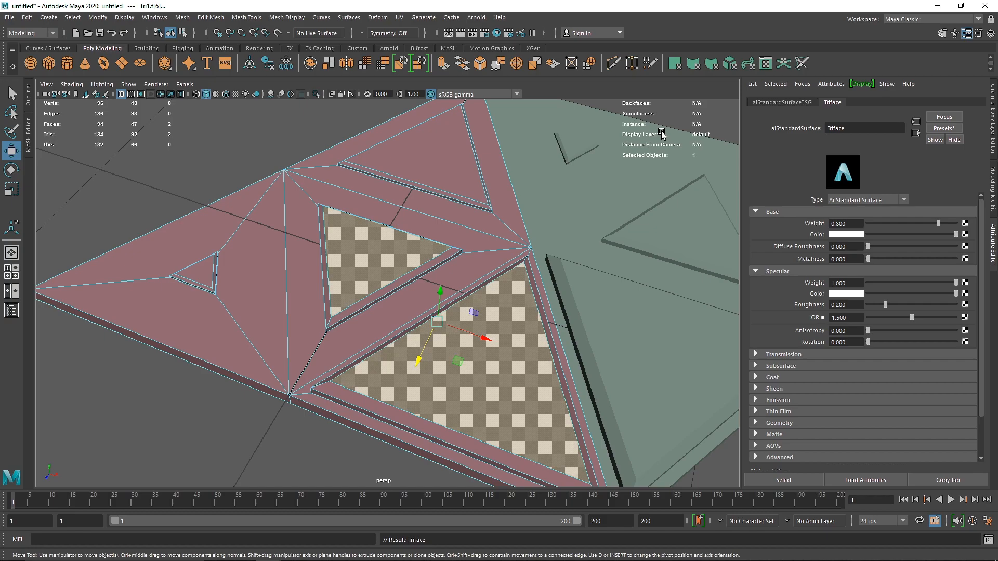
pyautogui.click(857, 235)
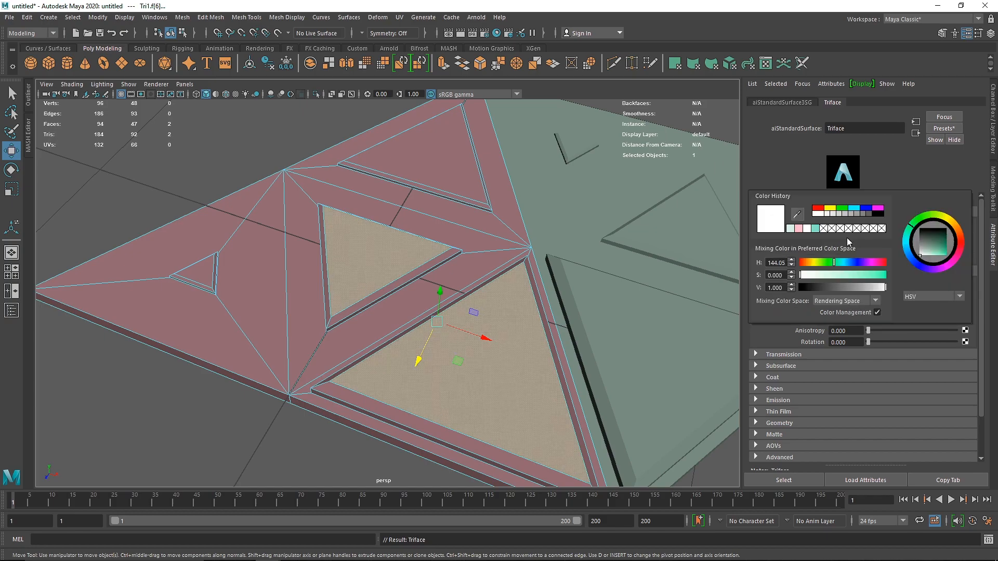
pyautogui.click(817, 229)
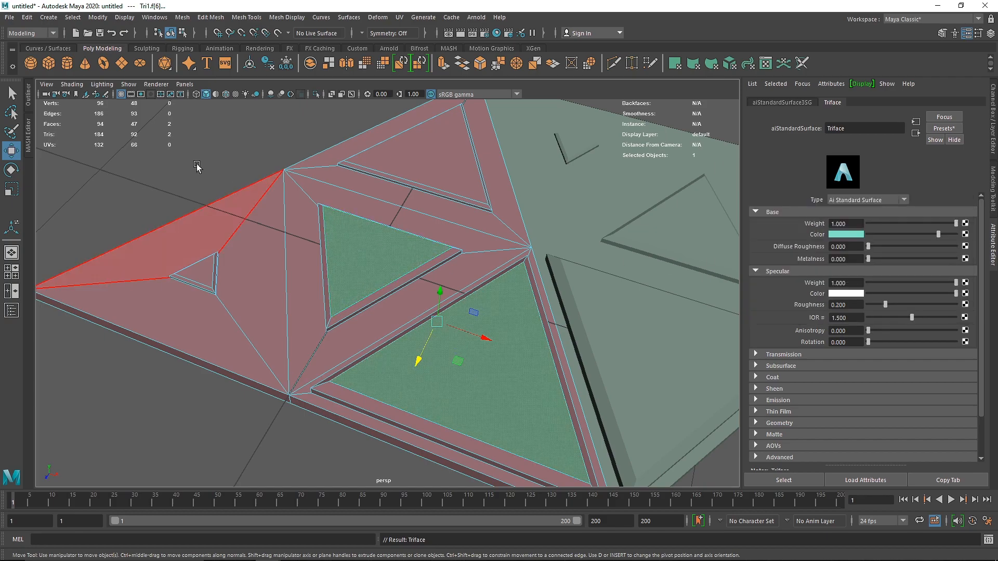
pyautogui.click(212, 172)
# - Assign a new aiStandardSurface material to the smallest inset triangle and the outer corner inset triangle of the mint tile
pyautogui.moveTo(385, 185); pyautogui.dragTo(522, 143, button='right')
pyautogui.click(591, 239)
pyautogui.keyDown('alt'); pyautogui.moveTo(591, 239); pyautogui.dragTo(459, 240, button='middle'); pyautogui.keyUp('alt')
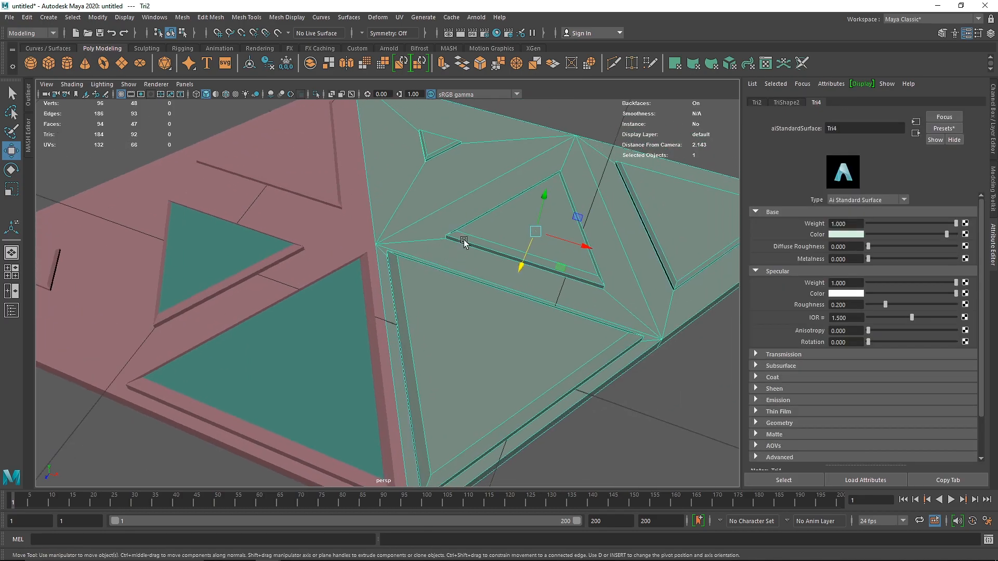
pyautogui.moveTo(475, 220); pyautogui.dragTo(473, 292, button='right')
pyautogui.moveTo(476, 249); pyautogui.dragTo(476, 250, button='right')
pyautogui.click(437, 142)
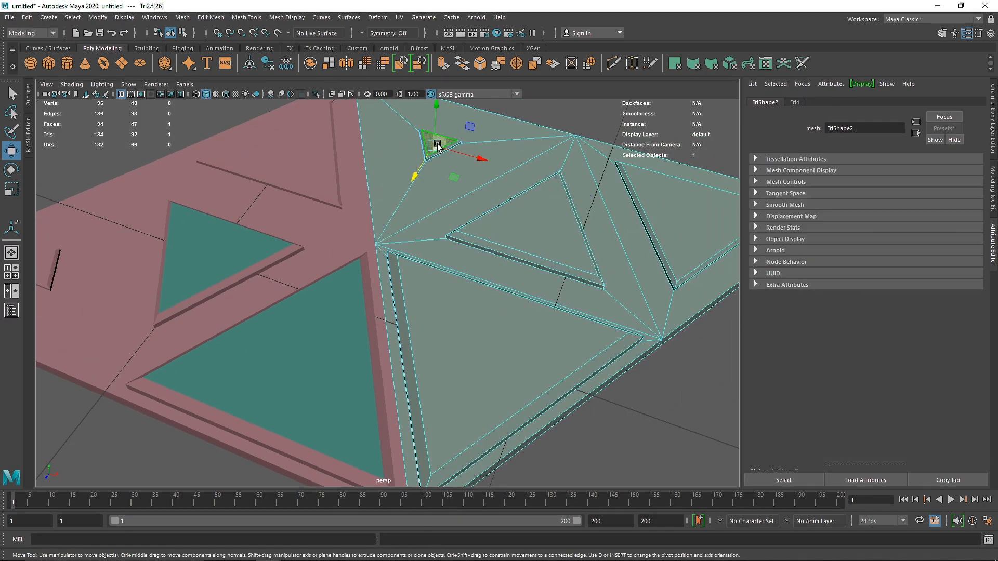
pyautogui.keyDown('alt'); pyautogui.moveTo(593, 226); pyautogui.dragTo(521, 230, button='right'); pyautogui.keyUp('alt')
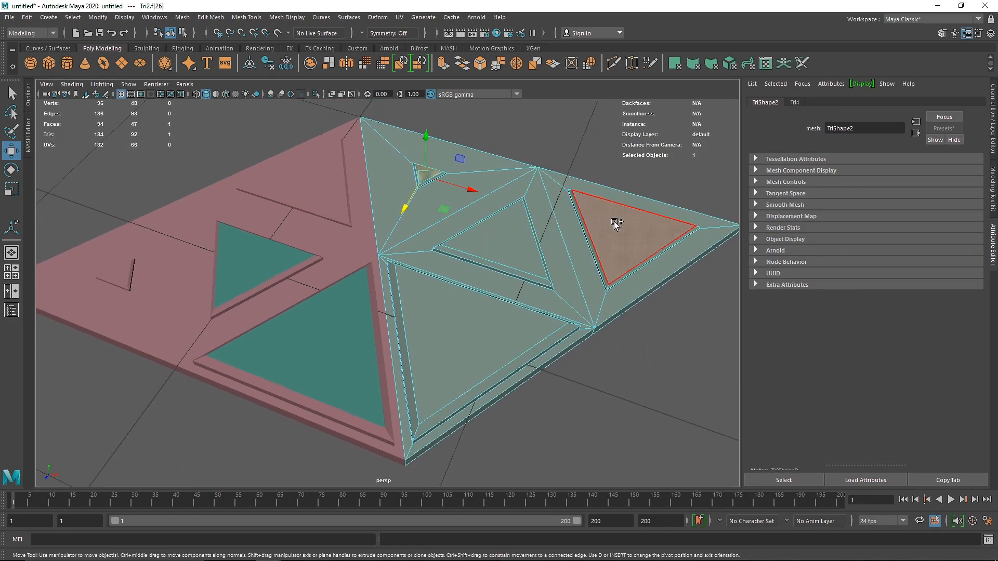
pyautogui.keyDown('shift'); pyautogui.click(614, 225); pyautogui.keyUp('shift')
pyautogui.moveTo(619, 216); pyautogui.dragTo(597, 488, button='right')
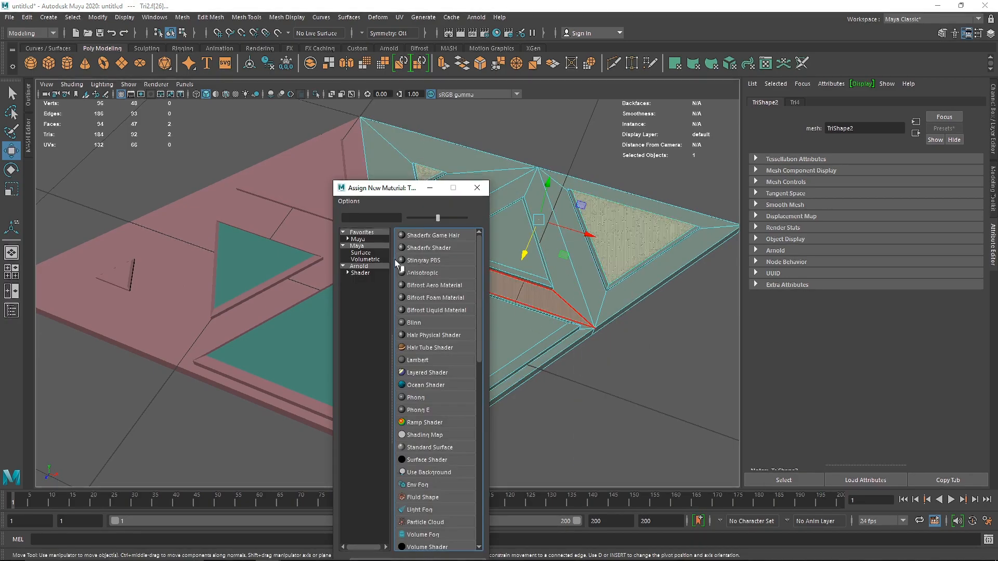
pyautogui.click(364, 273)
pyautogui.click(432, 386)
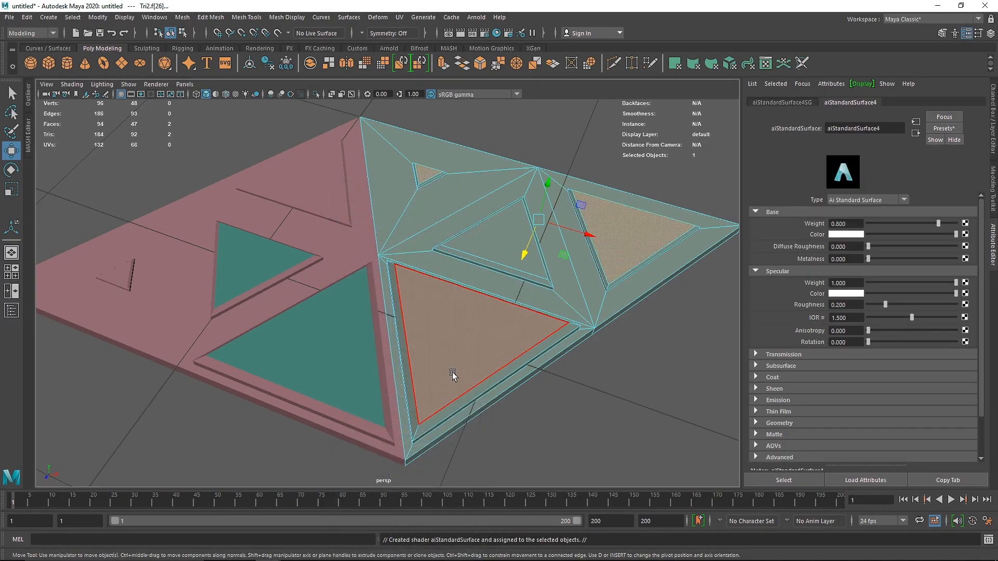
# - Name the new face material Triface2, set its base weight to 1 and its base color to light pink
pyautogui.write('T')
pyautogui.hotkey('ctrl', 'a')
pyautogui.write('Tr')
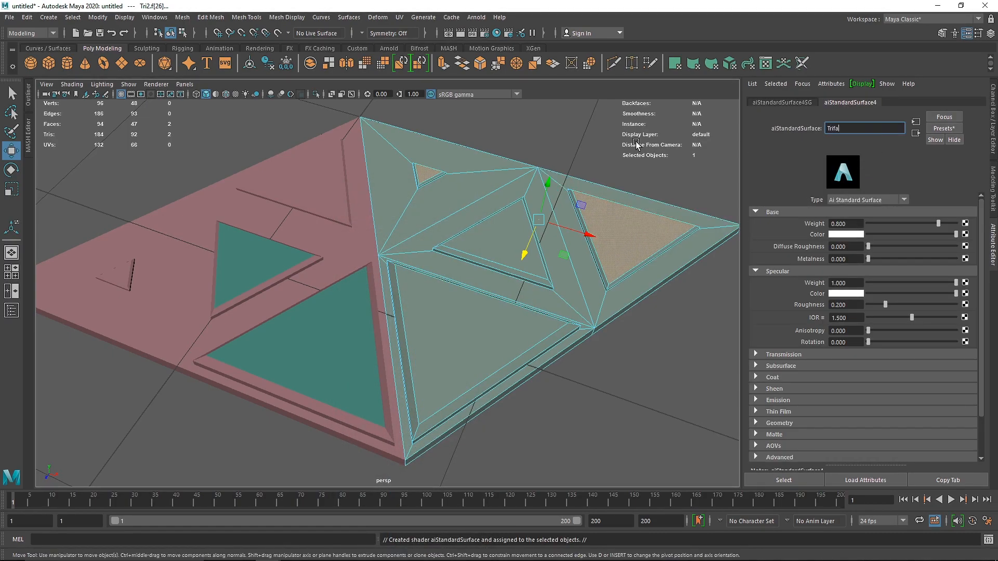
pyautogui.write('iface2')
pyautogui.press('Return')
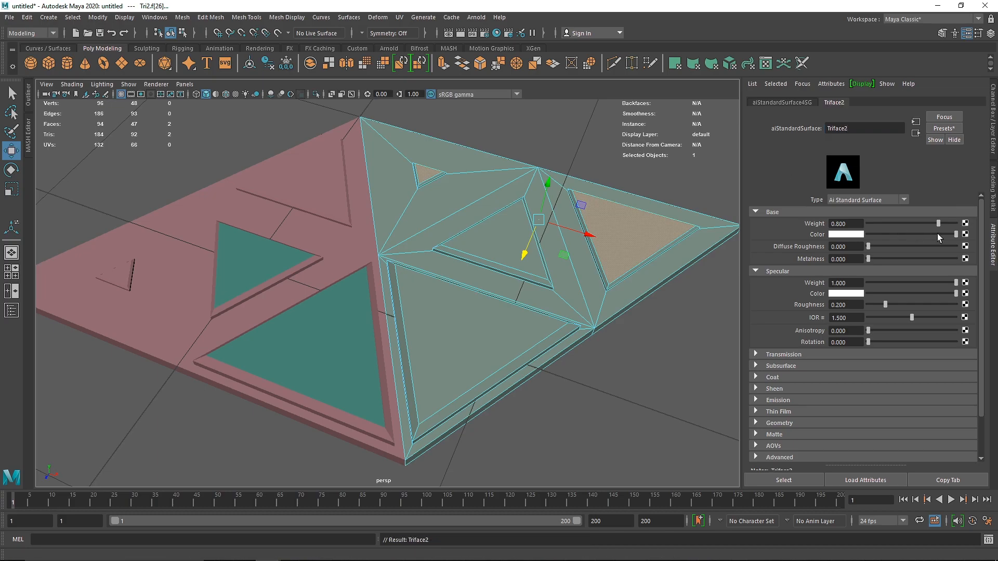
pyautogui.click(857, 233)
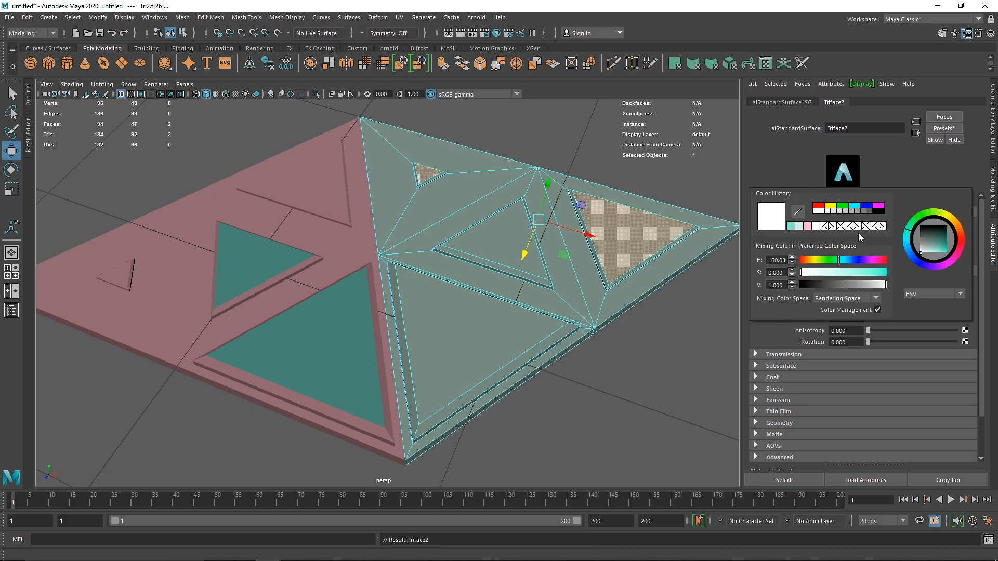
pyautogui.click(809, 227)
pyautogui.click(605, 174)
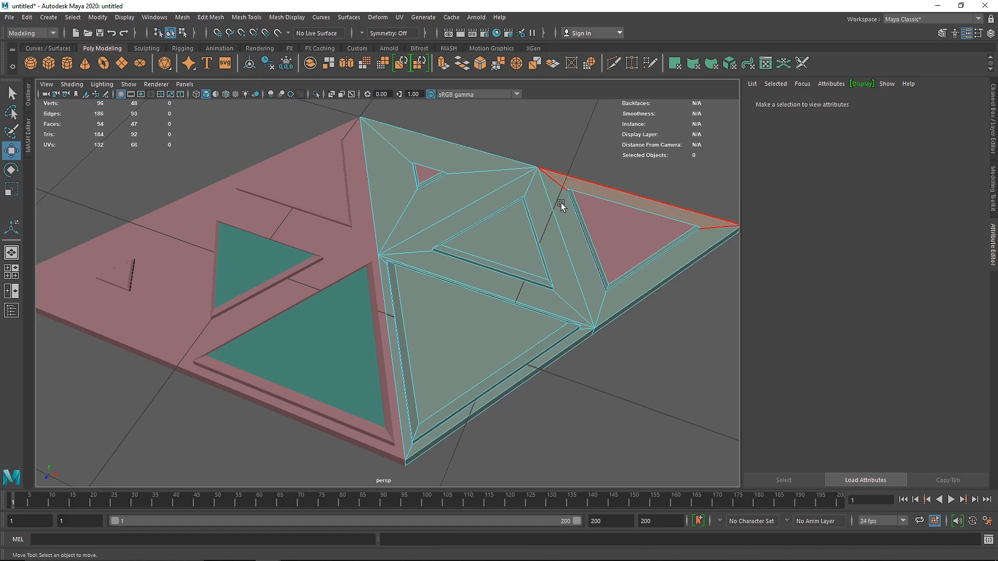
# - Adjust the specular settings of the pink tile's Tri3 material and the mint tile's Tri4 material
pyautogui.keyDown('alt'); pyautogui.moveTo(584, 195); pyautogui.dragTo(473, 204); pyautogui.keyUp('alt')
pyautogui.moveTo(489, 207); pyautogui.dragTo(550, 182, button='right')
pyautogui.keyDown('alt'); pyautogui.moveTo(407, 305); pyautogui.dragTo(416, 247); pyautogui.keyUp('alt')
pyautogui.click(455, 240)
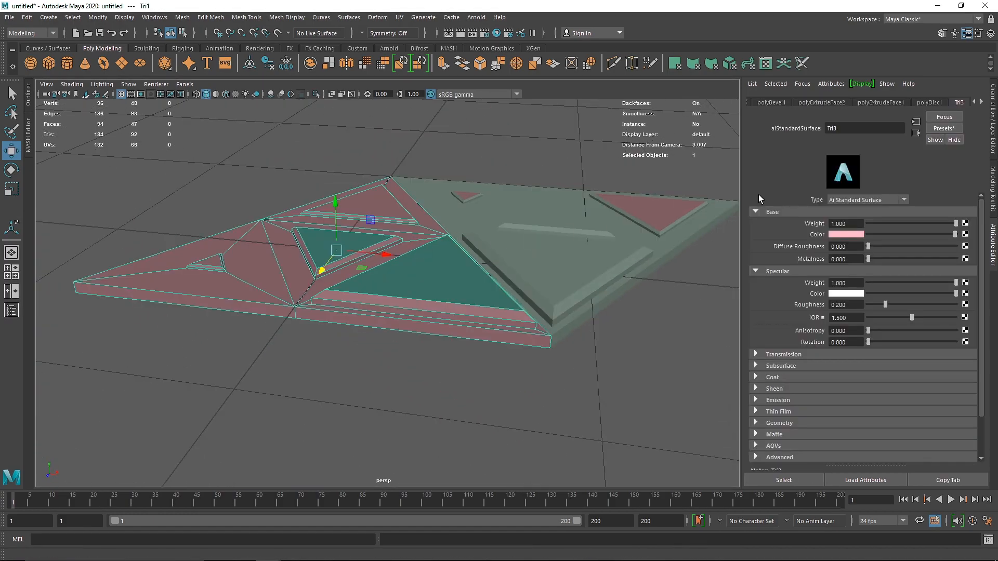
pyautogui.click(847, 259)
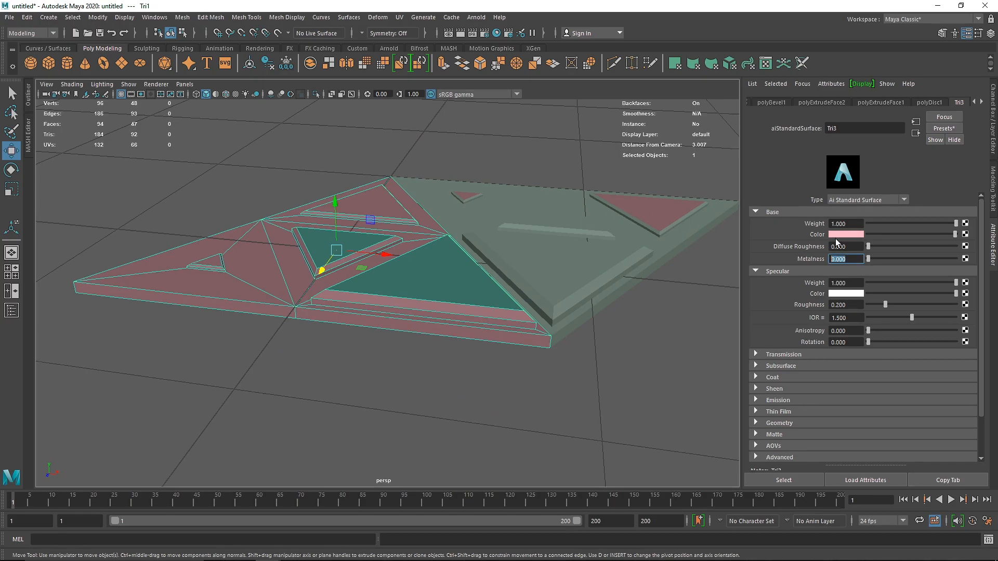
pyautogui.click(846, 293)
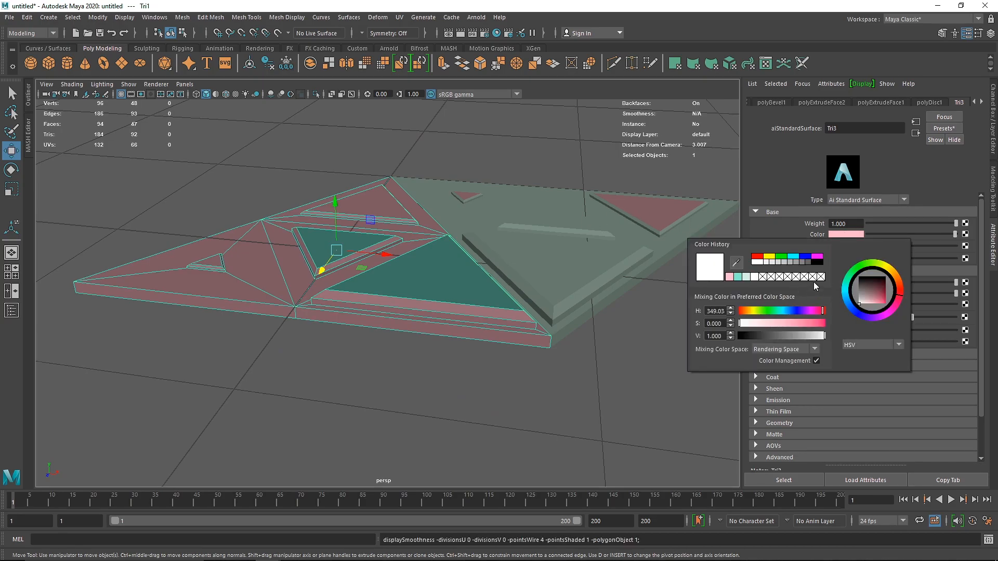
pyautogui.click(845, 305)
pyautogui.write('.200')
pyautogui.click(616, 279)
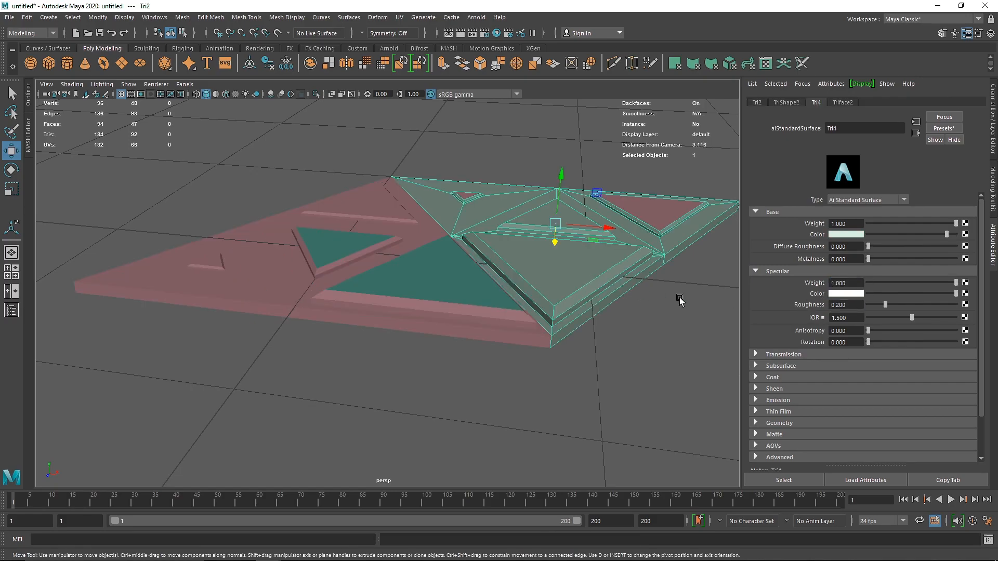
pyautogui.click(854, 304)
pyautogui.press('Return')
# - Adjust the specular settings of the Triface2 material, setting its roughness to 0.5
pyautogui.click(847, 103)
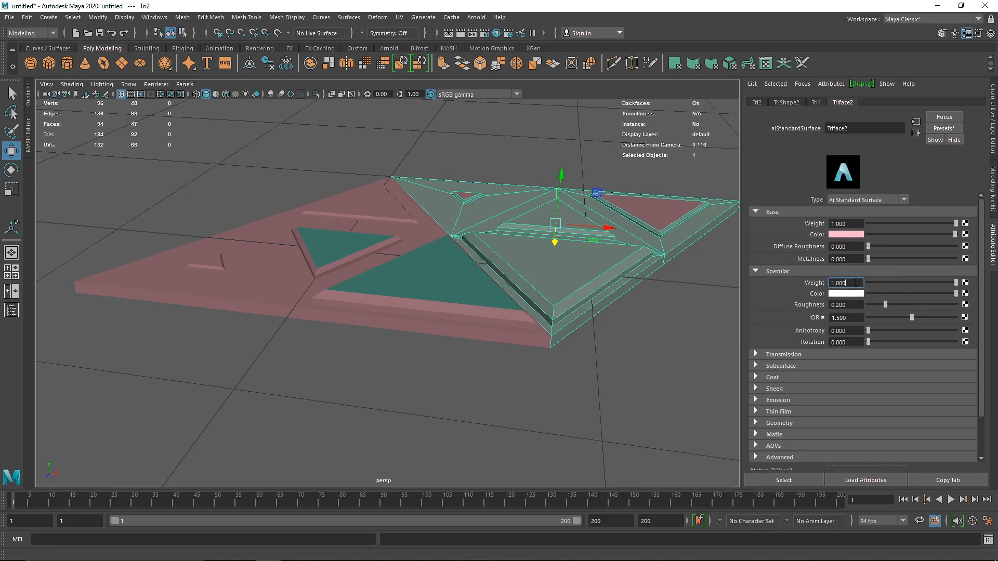
pyautogui.click(838, 272)
pyautogui.click(846, 271)
pyautogui.click(845, 304)
pyautogui.write('.5')
pyautogui.click(846, 259)
pyautogui.click(794, 104)
# - Set the Triface material's specular weight to 0.1 and roughness to 0.5
pyautogui.click(400, 276)
pyautogui.click(885, 102)
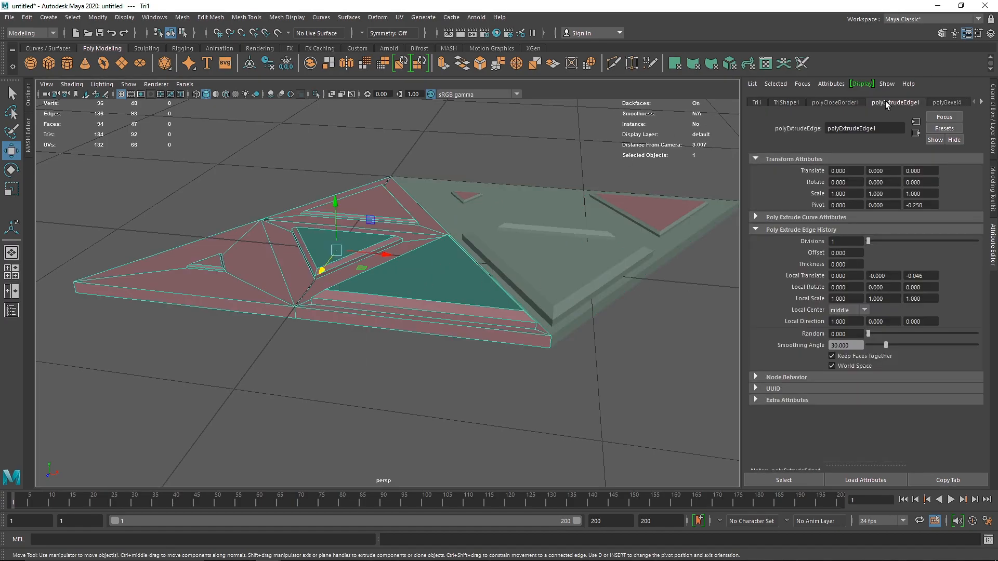
pyautogui.scroll(-9, 884, 103)
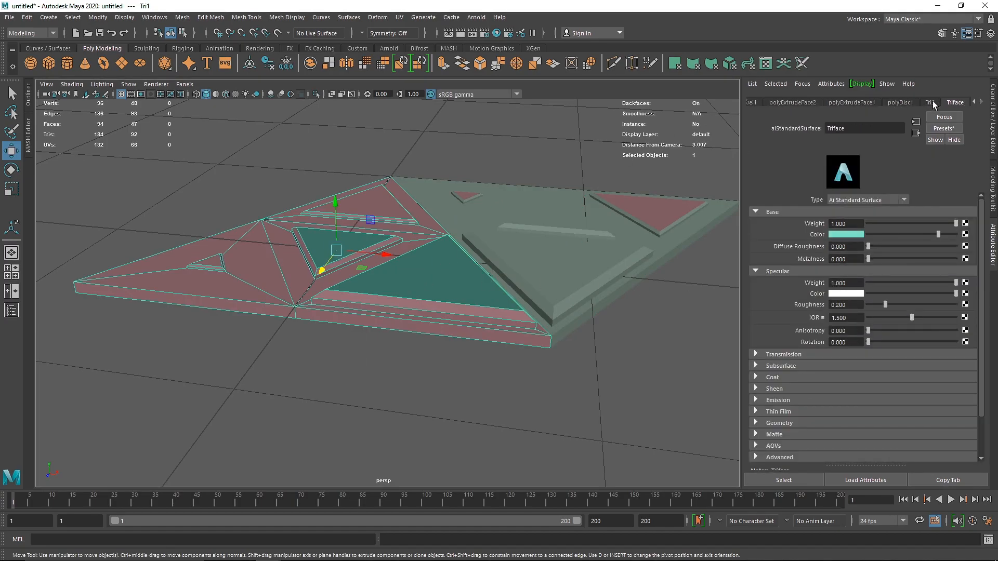
pyautogui.moveTo(849, 305); pyautogui.dragTo(780, 304)
pyautogui.write('.5')
pyautogui.press('Return')
pyautogui.click(670, 336)
# - Select both tiles and combine them into a single mesh
pyautogui.keyDown('alt'); pyautogui.moveTo(497, 266); pyautogui.dragTo(485, 267); pyautogui.keyUp('alt')
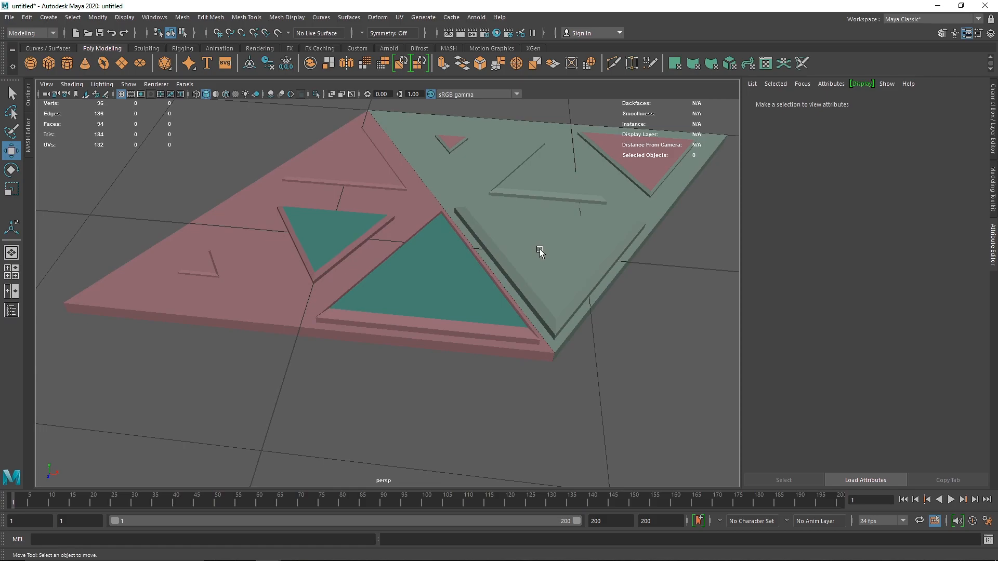
pyautogui.keyDown('alt'); pyautogui.moveTo(539, 248); pyautogui.dragTo(331, 270); pyautogui.keyUp('alt')
pyautogui.scroll(-5, 334, 268)
pyautogui.moveTo(303, 204); pyautogui.dragTo(428, 317)
pyautogui.scroll(6, 446, 334)
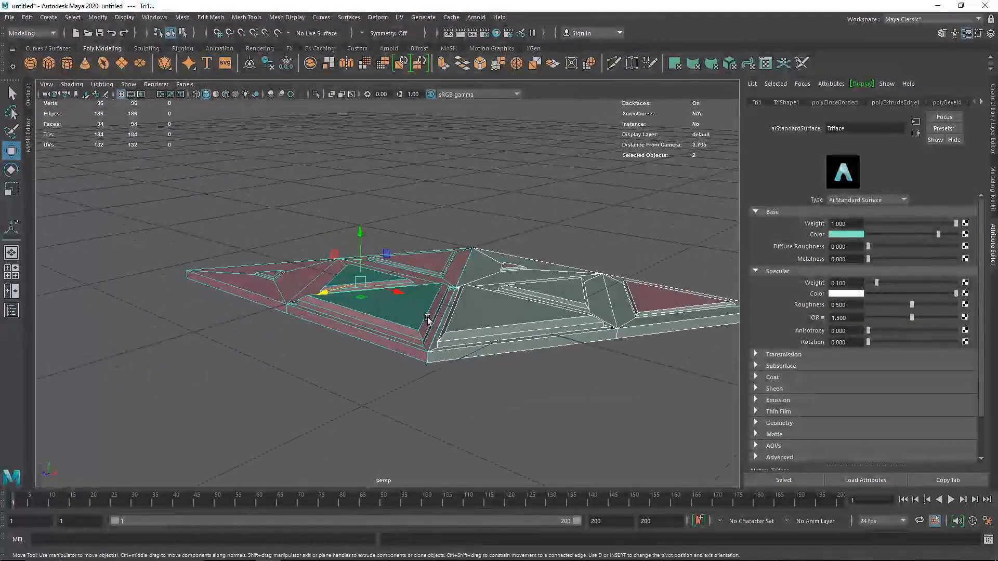
pyautogui.keyDown('alt'); pyautogui.moveTo(428, 316); pyautogui.dragTo(411, 364, button='middle'); pyautogui.keyUp('alt')
pyautogui.click(183, 18)
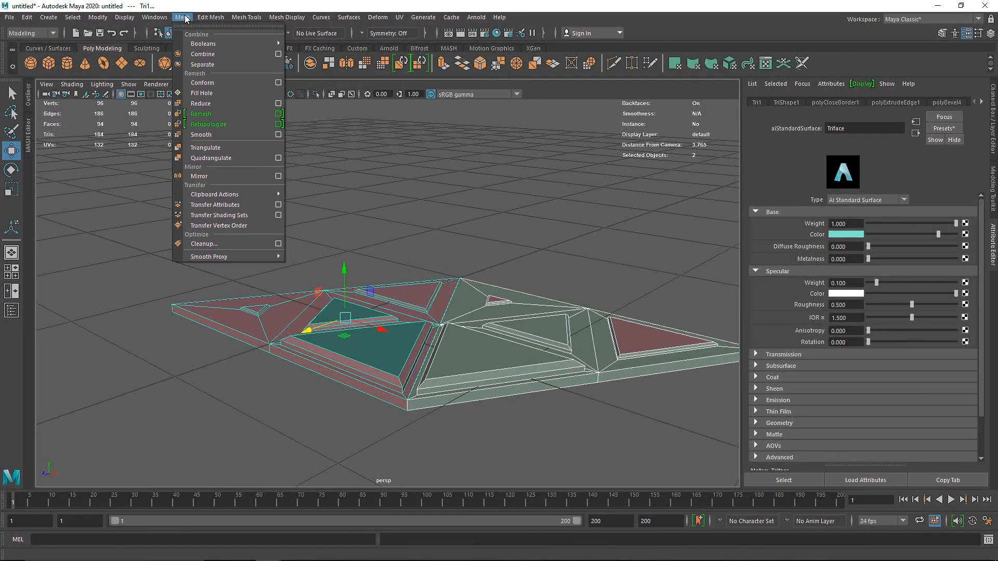
pyautogui.click(203, 64)
pyautogui.click(383, 278)
pyautogui.moveTo(383, 278)
pyautogui.keyDown('alt'); pyautogui.mouseDown()
pyautogui.moveTo(429, 278)
pyautogui.moveTo(390, 275)
pyautogui.mouseUp(); pyautogui.keyUp('alt')
pyautogui.scroll(-5, 429, 278)
pyautogui.click(430, 278)
# - Create a polygon plane in the scene
pyautogui.keyDown('alt'); pyautogui.moveTo(287, 146); pyautogui.dragTo(446, 286); pyautogui.keyUp('alt')
pyautogui.scroll(-10, 287, 163)
pyautogui.keyDown('alt'); pyautogui.moveTo(298, 178); pyautogui.dragTo(256, 192); pyautogui.keyUp('alt')
pyautogui.click(121, 63)
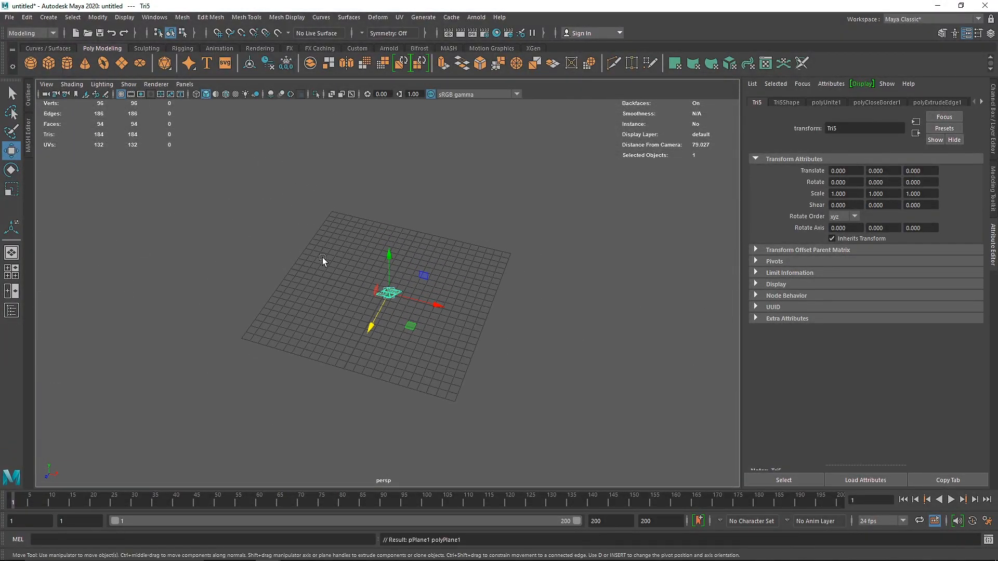
# - Scale the new polygon plane uniformly to about 23.9 so it spreads well beyond the tile
pyautogui.press('r')
pyautogui.moveTo(387, 292); pyautogui.dragTo(581, 334)
pyautogui.keyDown('alt'); pyautogui.moveTo(335, 289); pyautogui.dragTo(730, 367, button='right'); pyautogui.keyUp('alt')
pyautogui.keyDown('alt'); pyautogui.moveTo(397, 312); pyautogui.dragTo(352, 271); pyautogui.keyUp('alt')
pyautogui.keyDown('alt'); pyautogui.moveTo(353, 272); pyautogui.dragTo(570, 314, button='right'); pyautogui.keyUp('alt')
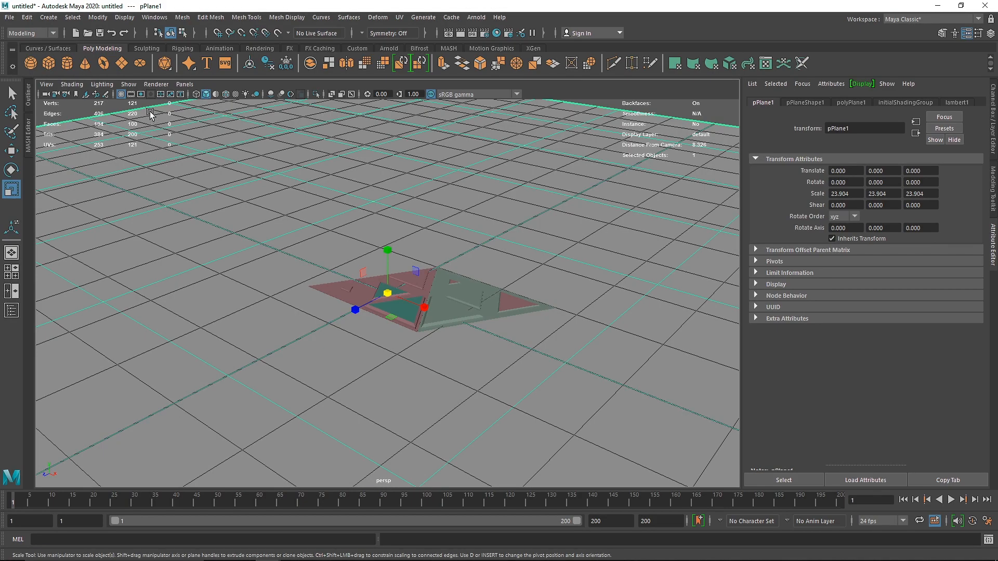
# - Scale the combined tile mesh uniformly to about 0.305 and create a MASH network from it
pyautogui.scroll(-5, 367, 297)
pyautogui.keyDown('alt'); pyautogui.moveTo(367, 297); pyautogui.dragTo(389, 292); pyautogui.keyUp('alt')
pyautogui.click(403, 292)
pyautogui.press('f')
pyautogui.click(448, 48)
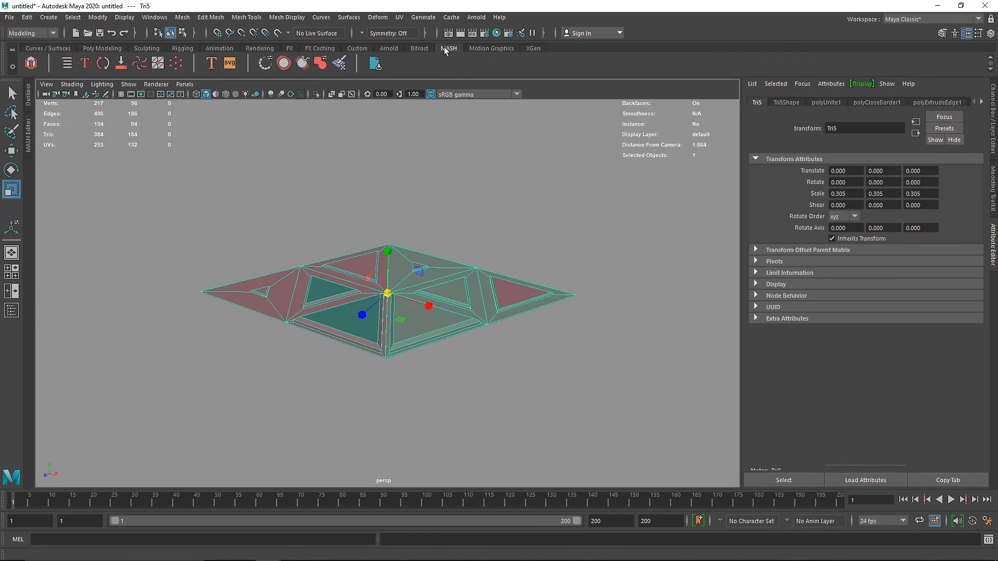
pyautogui.click(31, 60)
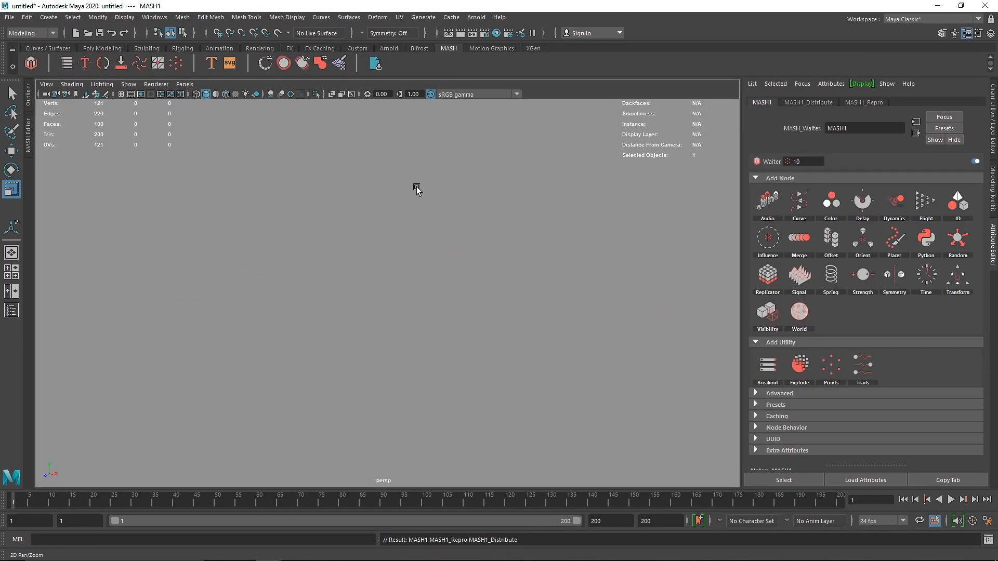
pyautogui.scroll(-5, 484, 231)
pyautogui.scroll(-5, 507, 350)
pyautogui.keyDown('alt'); pyautogui.moveTo(370, 369); pyautogui.dragTo(548, 300); pyautogui.keyUp('alt')
pyautogui.keyDown('alt'); pyautogui.moveTo(372, 286); pyautogui.dragTo(436, 296, button='middle'); pyautogui.keyUp('alt')
pyautogui.scroll(-8, 851, 99)
# - Set the distribution type of the MASH network to Mesh
pyautogui.click(789, 103)
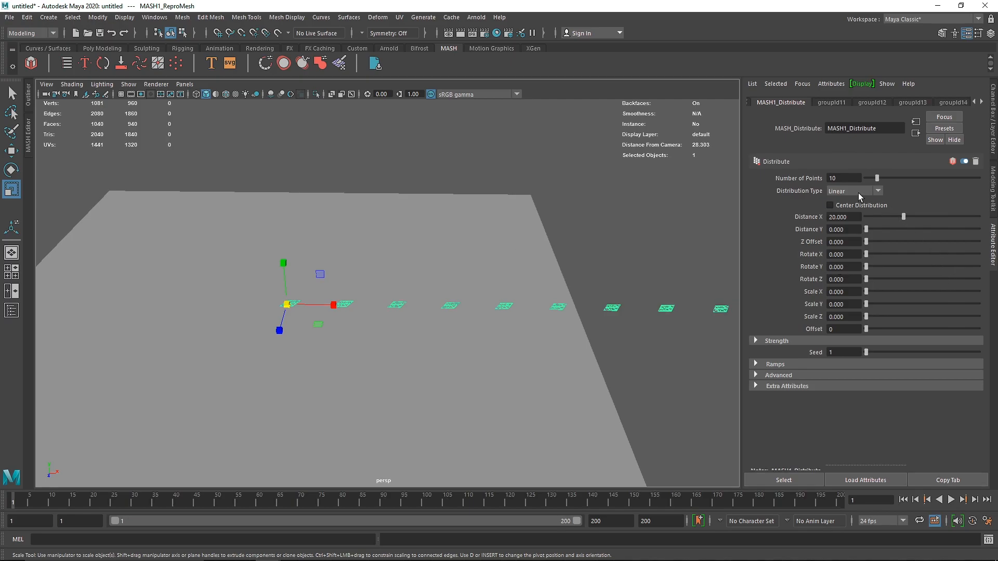
pyautogui.click(844, 191)
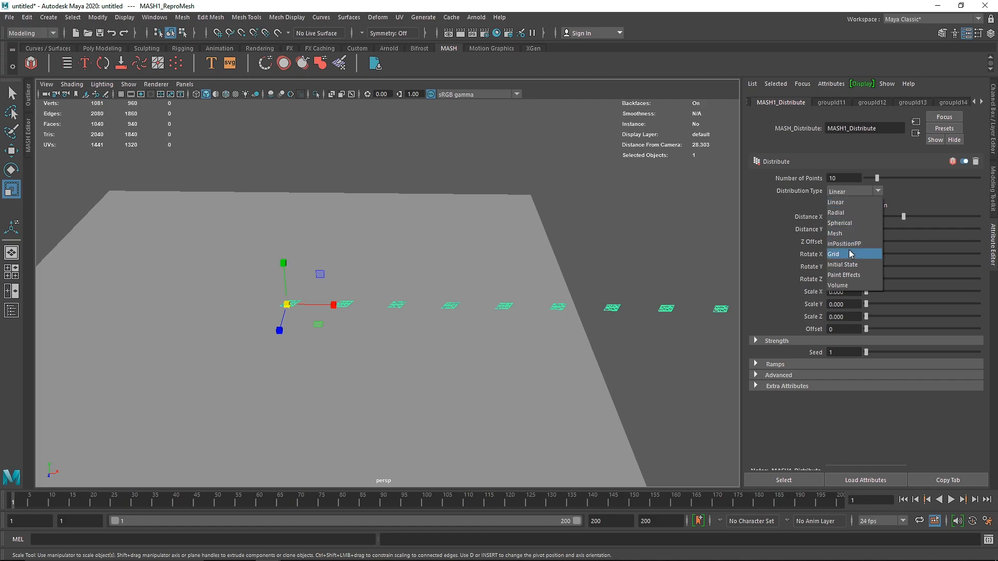
pyautogui.click(844, 231)
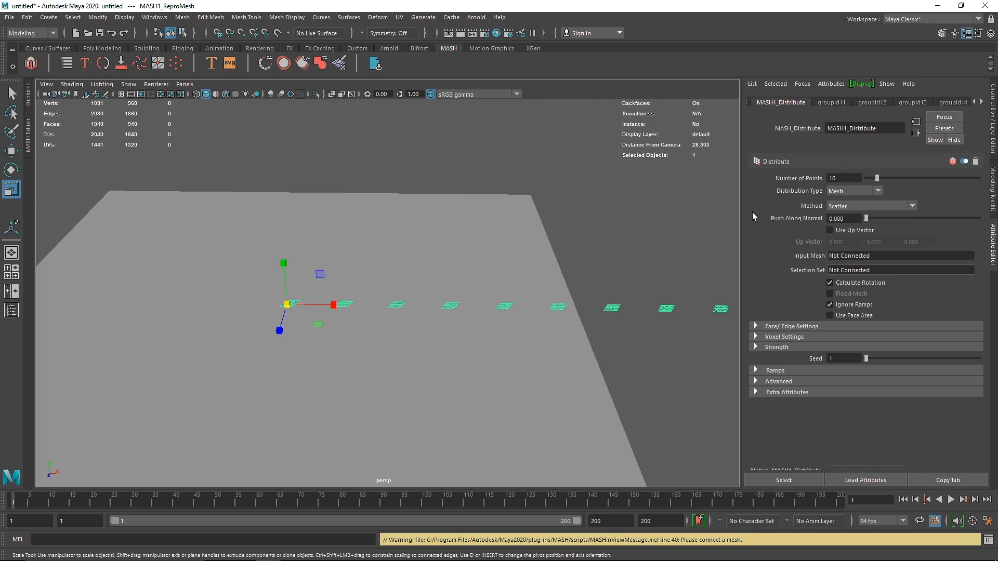
# - Try to connect the plane as the distribution's input mesh, and rename the plane as Floor
pyautogui.click(28, 96)
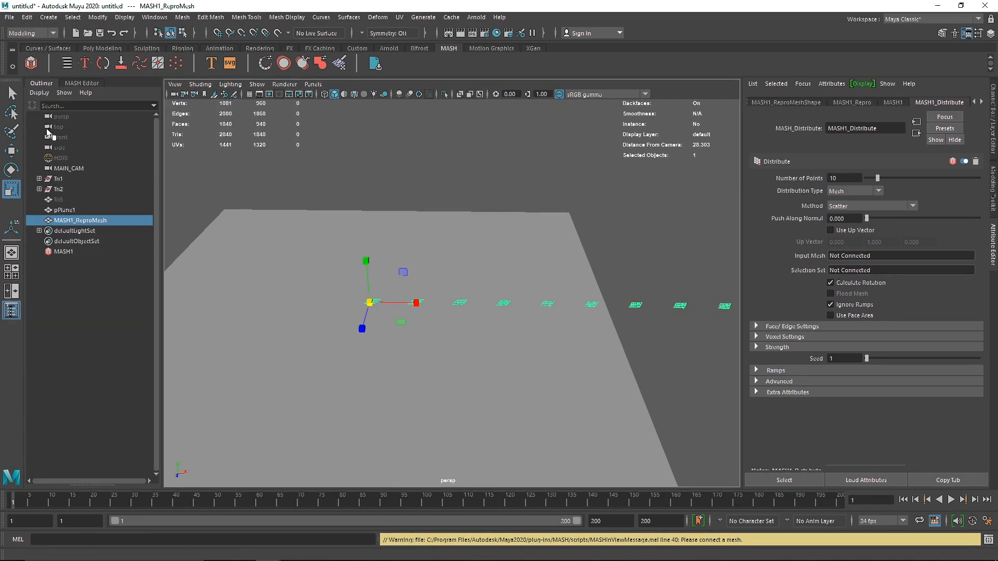
pyautogui.moveTo(62, 210); pyautogui.dragTo(856, 256, button='middle')
pyautogui.keyDown('alt'); pyautogui.moveTo(439, 273); pyautogui.dragTo(332, 263); pyautogui.keyUp('alt')
pyautogui.doubleClick(65, 210)
pyautogui.write('Fl')
pyautogui.press('Return')
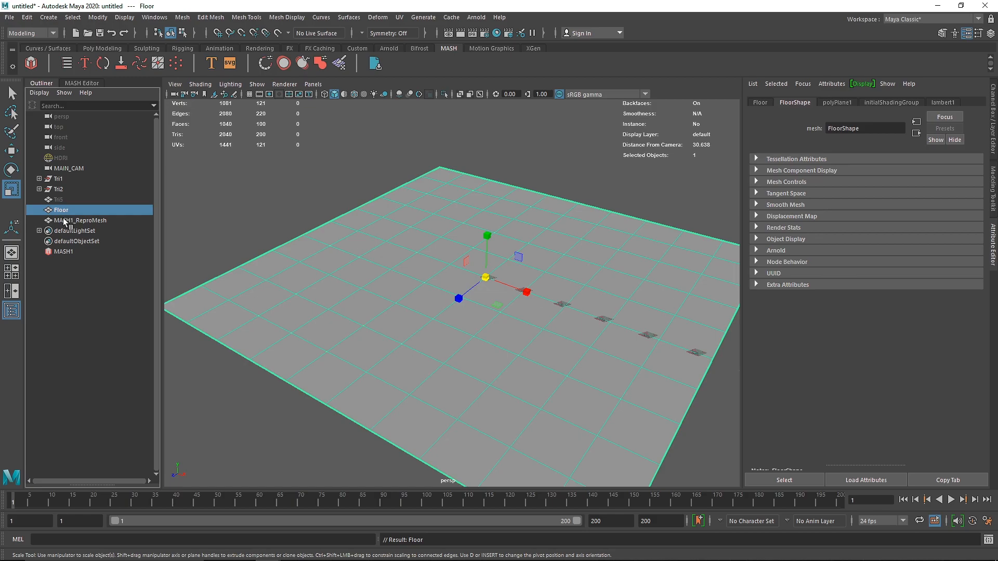
# - Reselect the MASH tile mesh and connect Floor as the input mesh of its Distribute node
pyautogui.click(261, 445)
pyautogui.keyDown('alt'); pyautogui.moveTo(655, 339); pyautogui.dragTo(483, 293, button='middle'); pyautogui.keyUp('alt')
pyautogui.moveTo(658, 290); pyautogui.dragTo(637, 391)
pyautogui.click(959, 102)
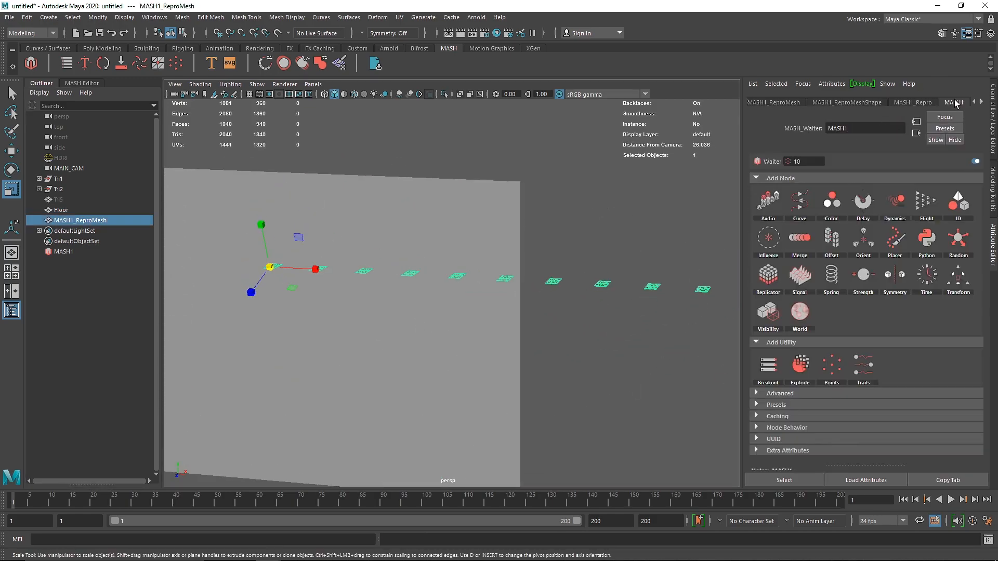
pyautogui.click(934, 102)
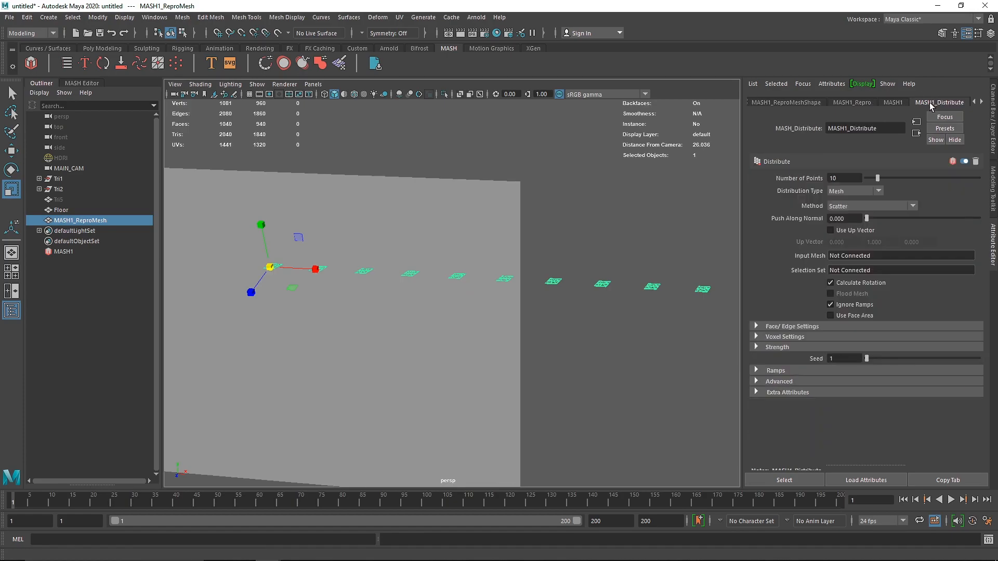
pyautogui.click(871, 206)
pyautogui.click(863, 191)
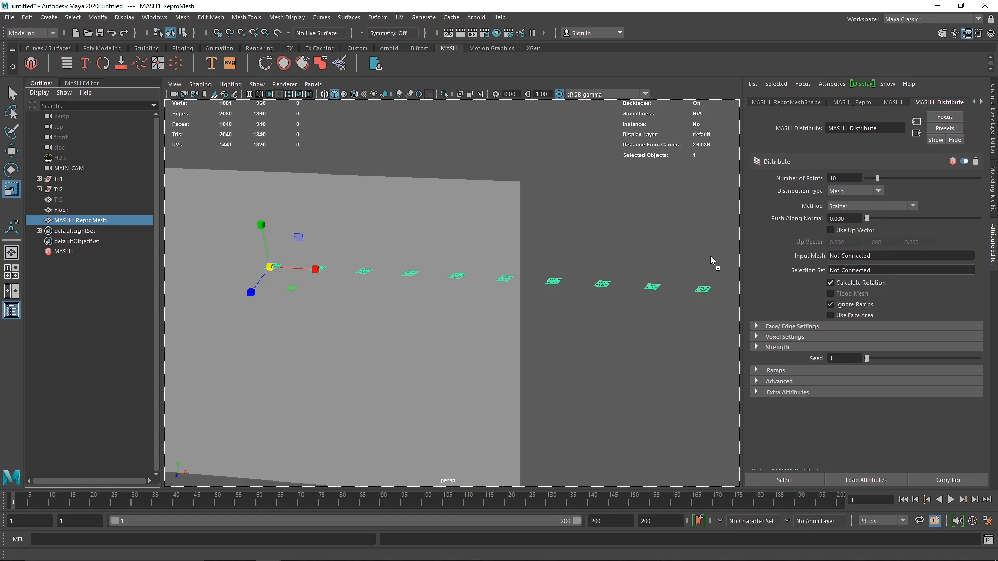
pyautogui.moveTo(840, 257); pyautogui.dragTo(843, 259, button='middle')
pyautogui.keyDown('alt'); pyautogui.moveTo(218, 227); pyautogui.dragTo(390, 238, button='middle'); pyautogui.keyUp('alt')
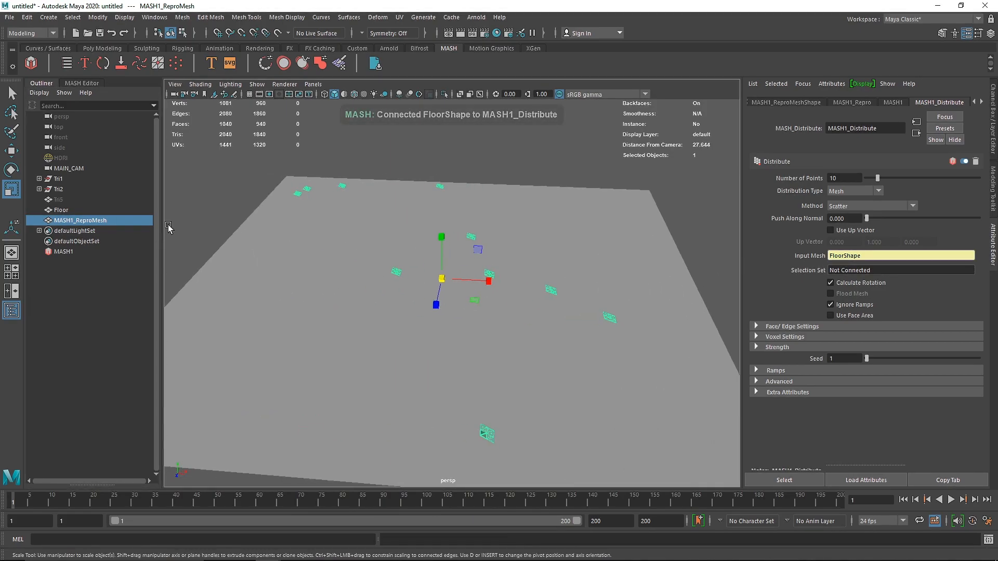
pyautogui.moveTo(60, 213); pyautogui.dragTo(848, 257, button='middle')
# - Set the number of points in the tile distribution to 200
pyautogui.keyDown('alt'); pyautogui.moveTo(452, 267); pyautogui.dragTo(383, 285); pyautogui.keyUp('alt')
pyautogui.keyDown('alt'); pyautogui.moveTo(383, 285); pyautogui.dragTo(545, 258, button='right'); pyautogui.keyUp('alt')
pyautogui.click(434, 303)
pyautogui.keyDown('alt'); pyautogui.moveTo(435, 303); pyautogui.dragTo(447, 283); pyautogui.keyUp('alt')
pyautogui.keyDown('alt'); pyautogui.moveTo(337, 188); pyautogui.dragTo(444, 221, button='middle'); pyautogui.keyUp('alt')
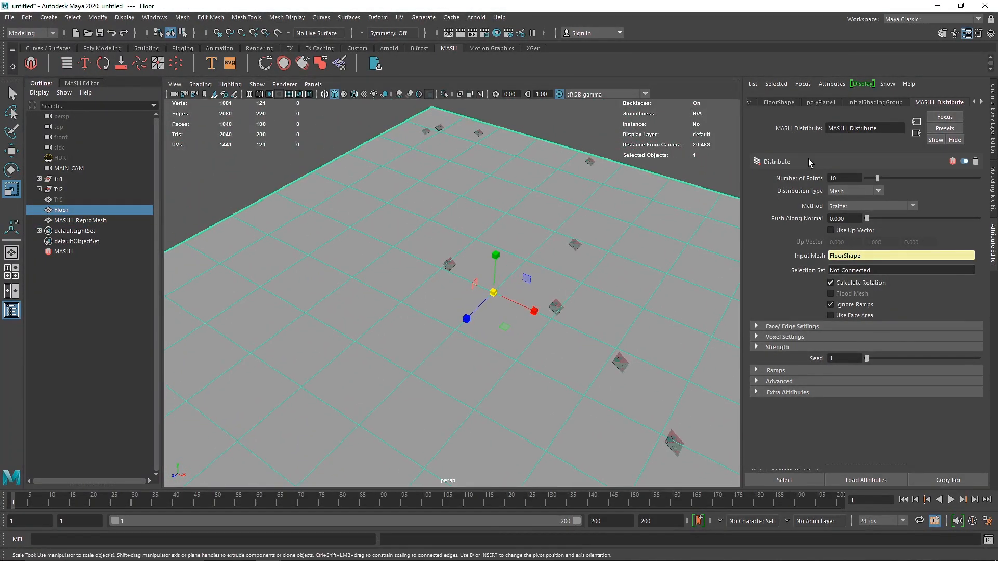
pyautogui.moveTo(879, 178); pyautogui.dragTo(979, 178)
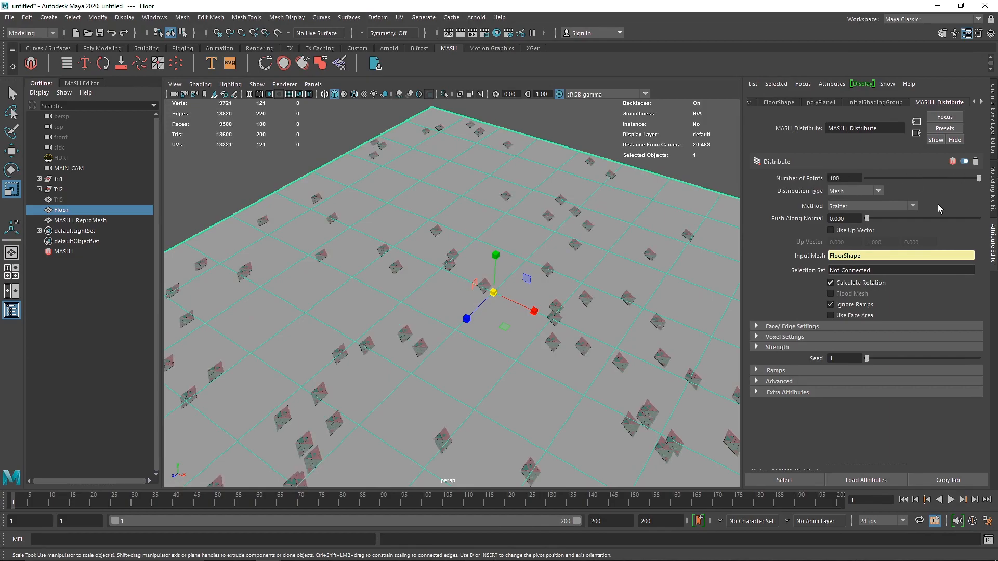
pyautogui.doubleClick(855, 177)
pyautogui.write('200')
pyautogui.press('Return')
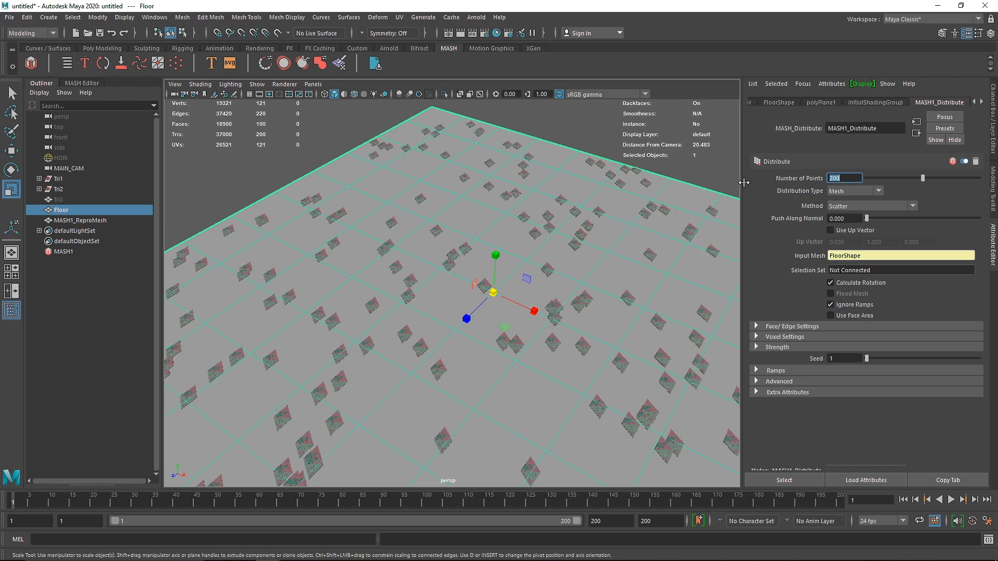
# - Set the mesh distribution method to Face Centre so one tile sits in each floor face
pyautogui.click(830, 305)
pyautogui.click(657, 139)
pyautogui.click(582, 224)
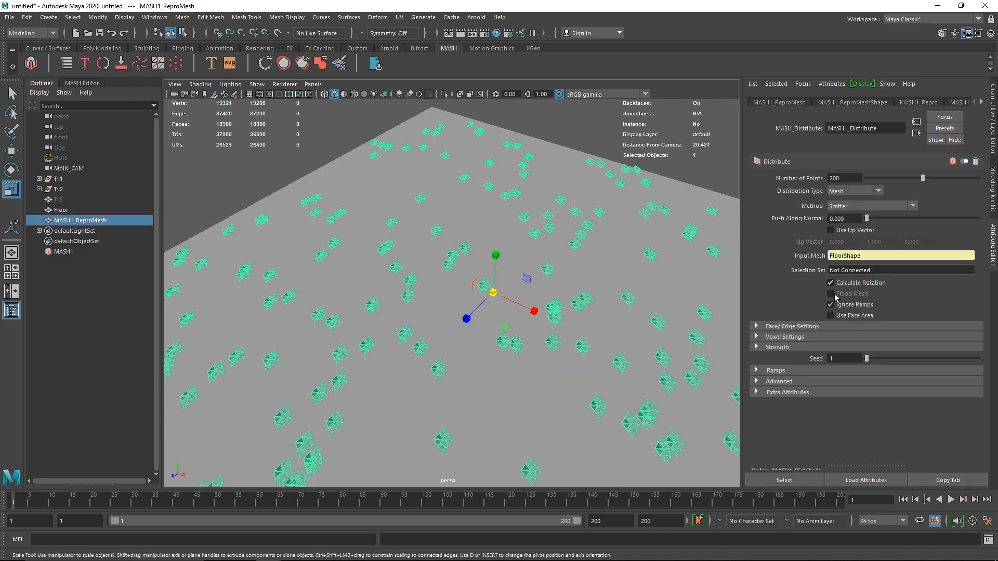
pyautogui.click(843, 207)
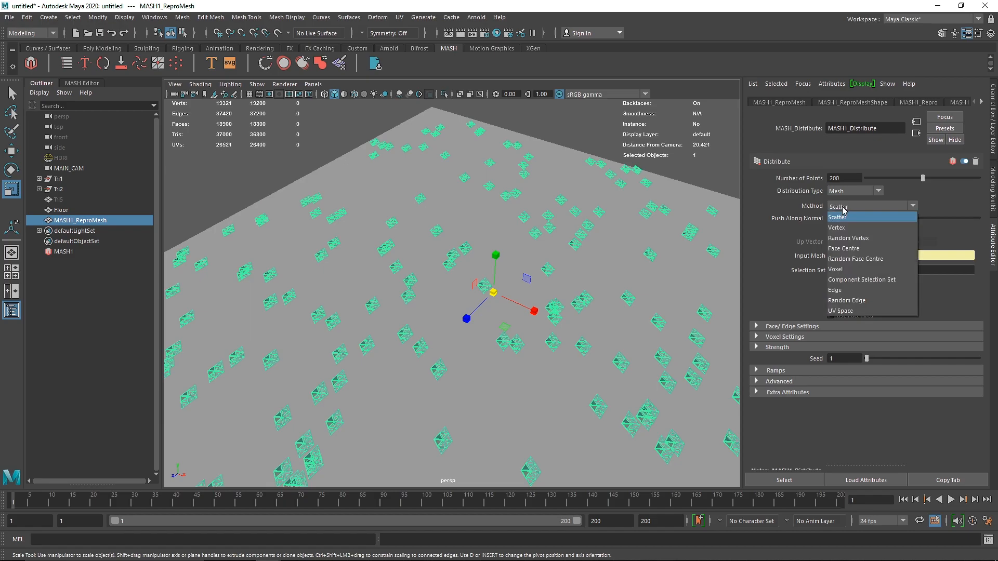
pyautogui.click(856, 249)
pyautogui.keyDown('alt'); pyautogui.moveTo(342, 315); pyautogui.dragTo(437, 278); pyautogui.keyUp('alt')
pyautogui.click(448, 303)
pyautogui.keyDown('alt'); pyautogui.moveTo(607, 286); pyautogui.dragTo(463, 290, button='middle'); pyautogui.keyUp('alt')
pyautogui.keyDown('alt'); pyautogui.moveTo(463, 290); pyautogui.dragTo(526, 315); pyautogui.keyUp('alt')
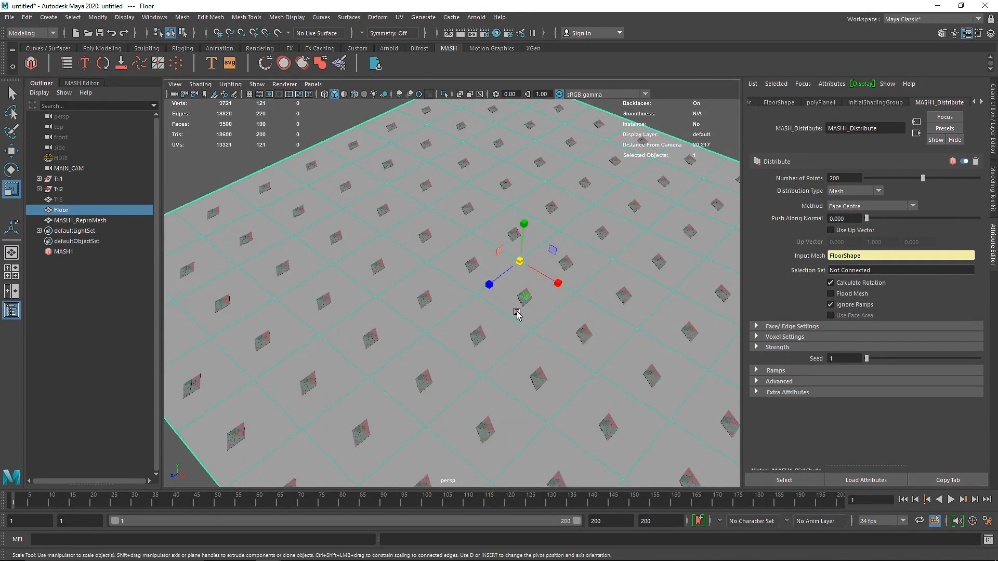
# - Set the Floor plane's subdivisions to 20 in width and 20 in height
pyautogui.hotkey('ctrl', 'a')
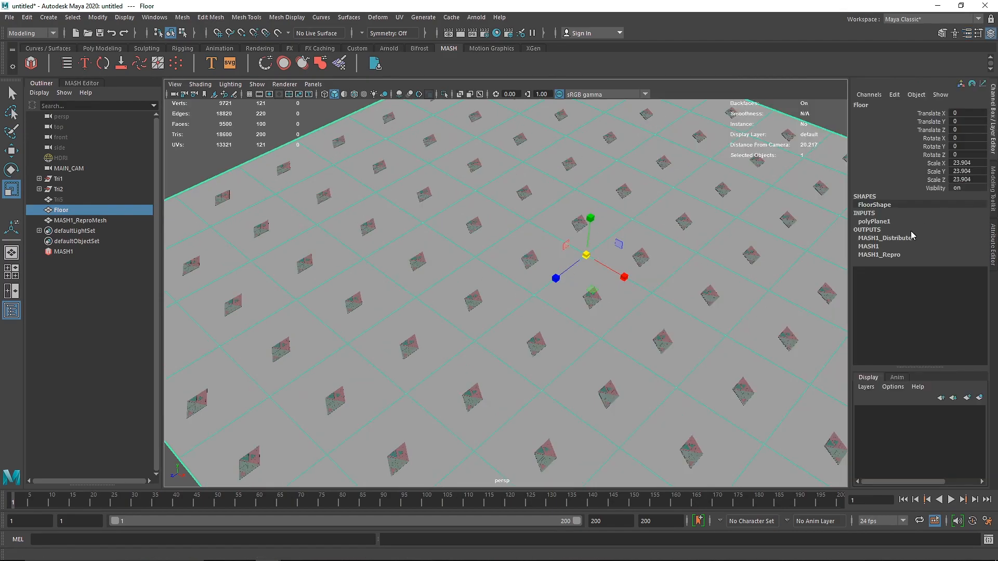
pyautogui.click(874, 221)
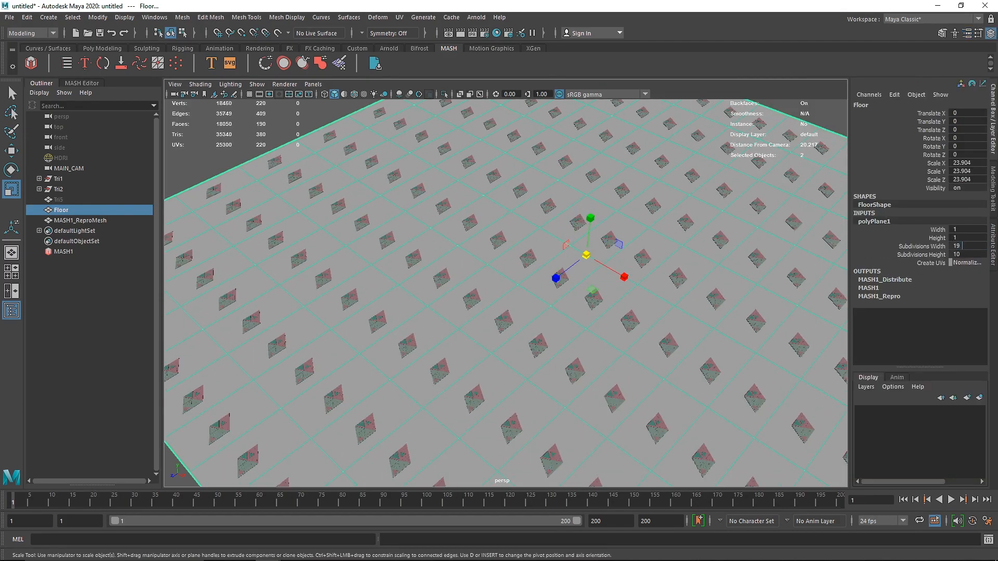
pyautogui.keyDown('ctrl'); pyautogui.moveTo(955, 246); pyautogui.dragTo(959, 246); pyautogui.keyUp('ctrl')
pyautogui.doubleClick(965, 246)
pyautogui.click(963, 254)
pyautogui.write('20')
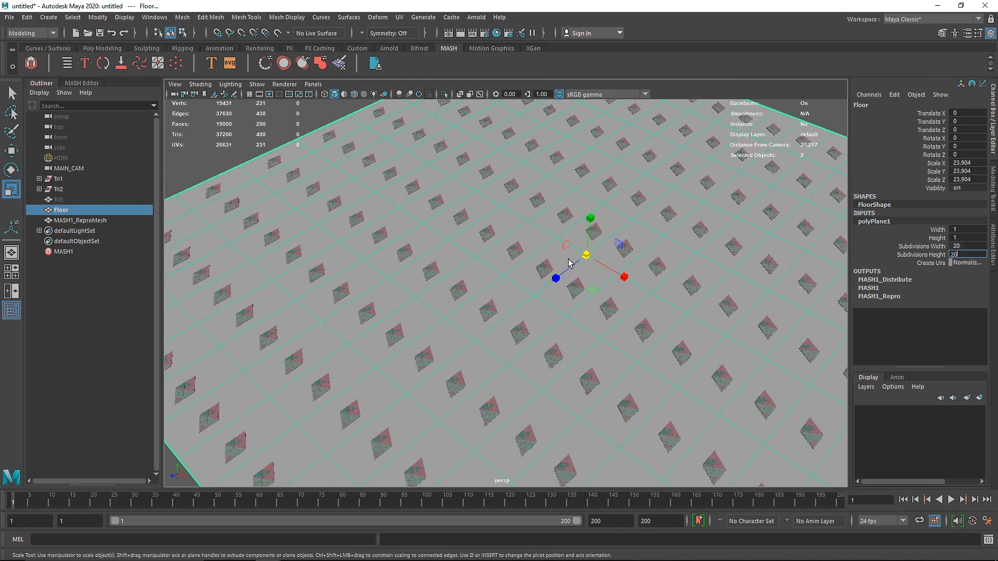
pyautogui.press('Return')
pyautogui.click(489, 251)
pyautogui.scroll(-3, 479, 223)
pyautogui.scroll(-2, 480, 224)
pyautogui.keyDown('alt'); pyautogui.moveTo(481, 224); pyautogui.dragTo(444, 201); pyautogui.keyUp('alt')
pyautogui.click(459, 177)
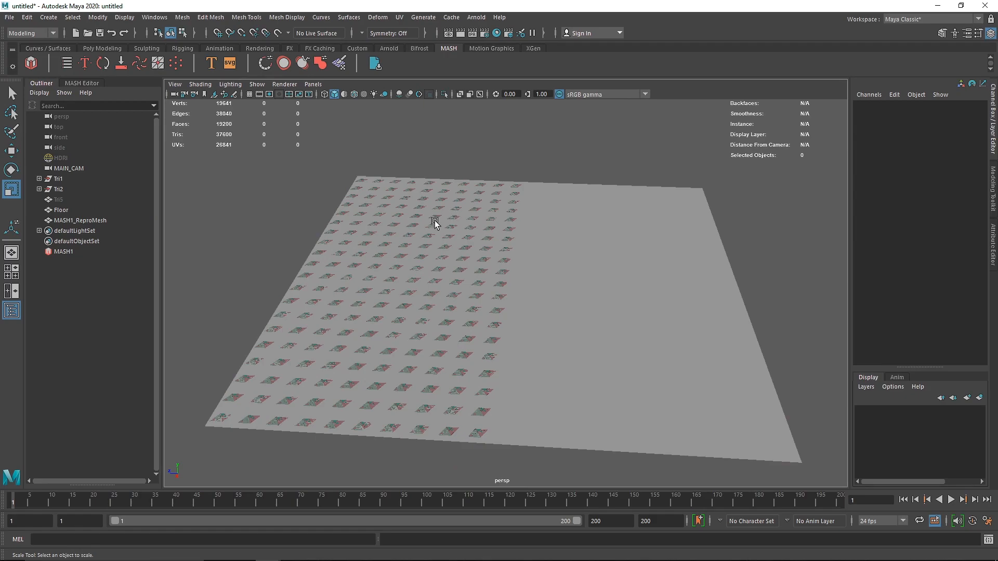
# - Lower the MASH1 distribution's number of points to 69 and enable Flood Mesh
pyautogui.click(550, 234)
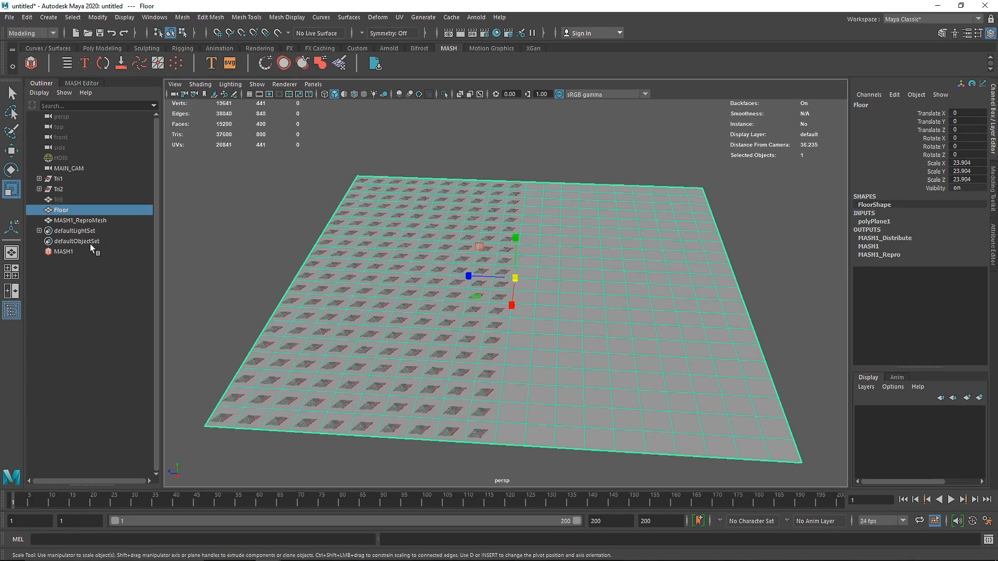
pyautogui.click(75, 252)
pyautogui.keyDown('alt'); pyautogui.moveTo(516, 274); pyautogui.dragTo(585, 237); pyautogui.keyUp('alt')
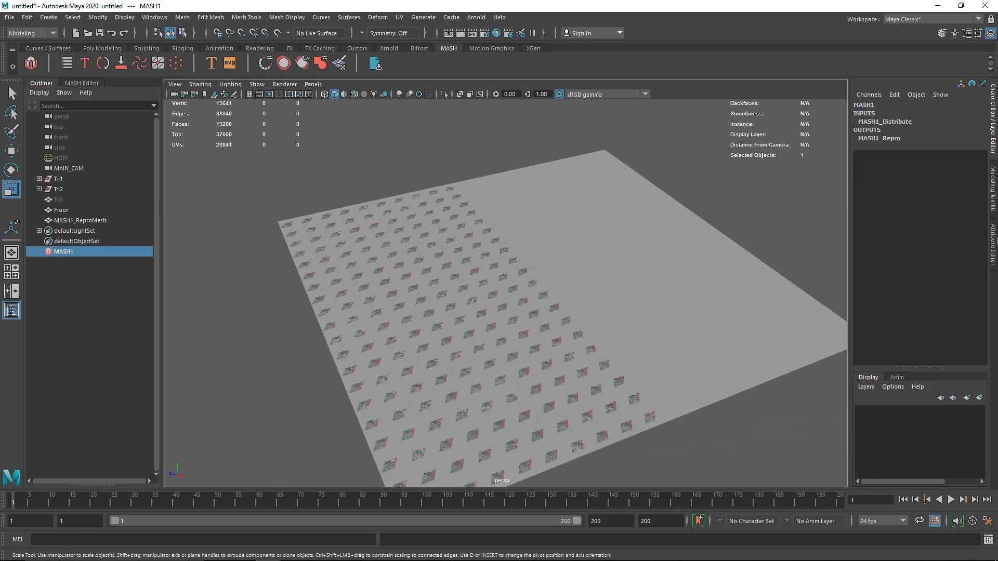
pyautogui.hotkey('ctrl', 'a')
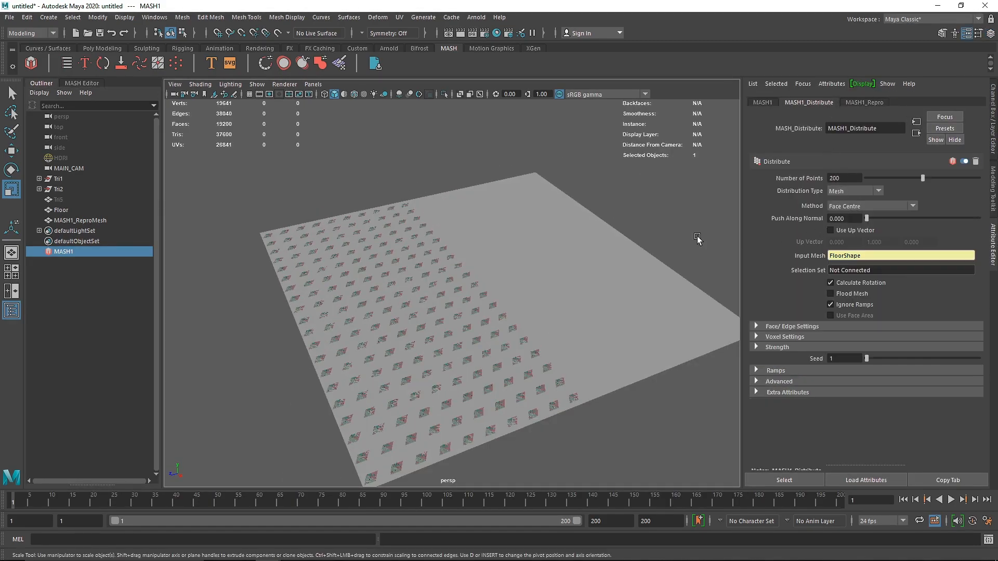
pyautogui.scroll(2, 565, 240)
pyautogui.moveTo(918, 181); pyautogui.dragTo(886, 179)
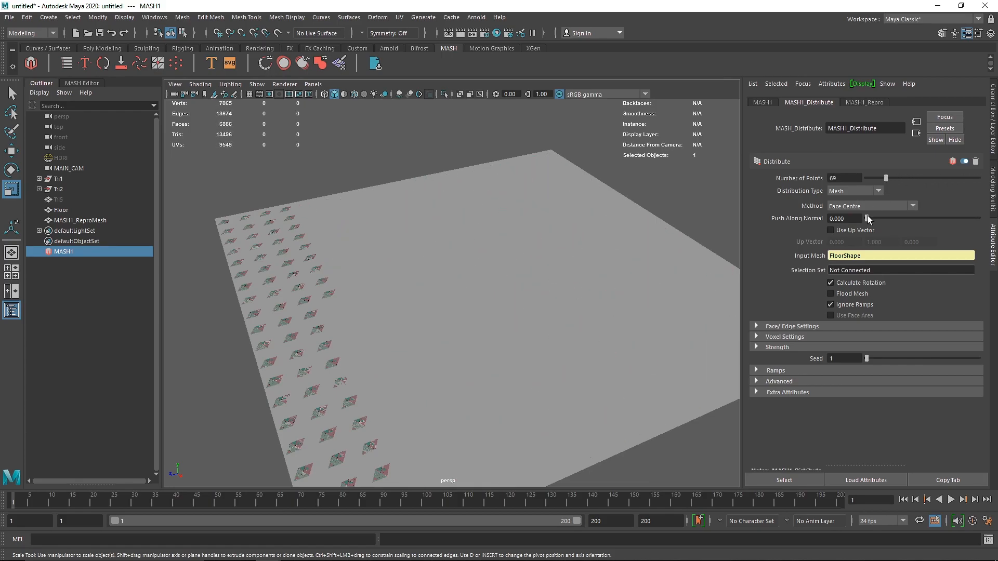
pyautogui.click(830, 294)
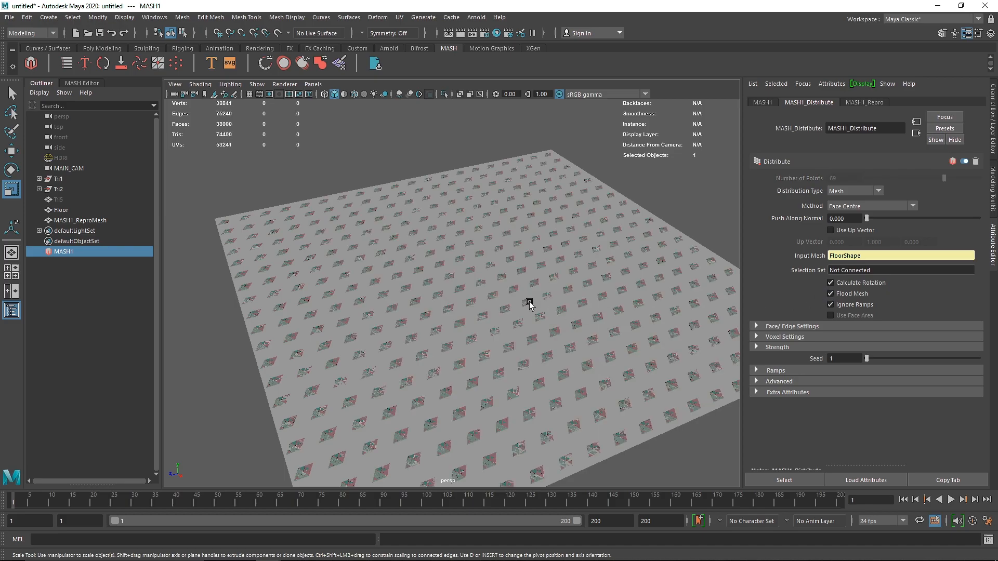
pyautogui.scroll(6, 519, 307)
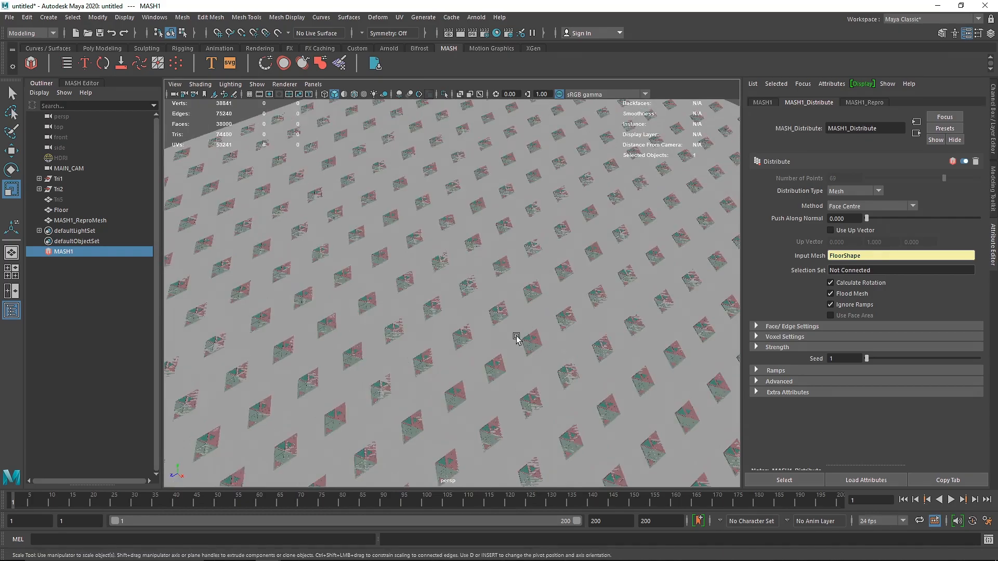
pyautogui.keyDown('alt'); pyautogui.moveTo(566, 346); pyautogui.dragTo(448, 292); pyautogui.keyUp('alt')
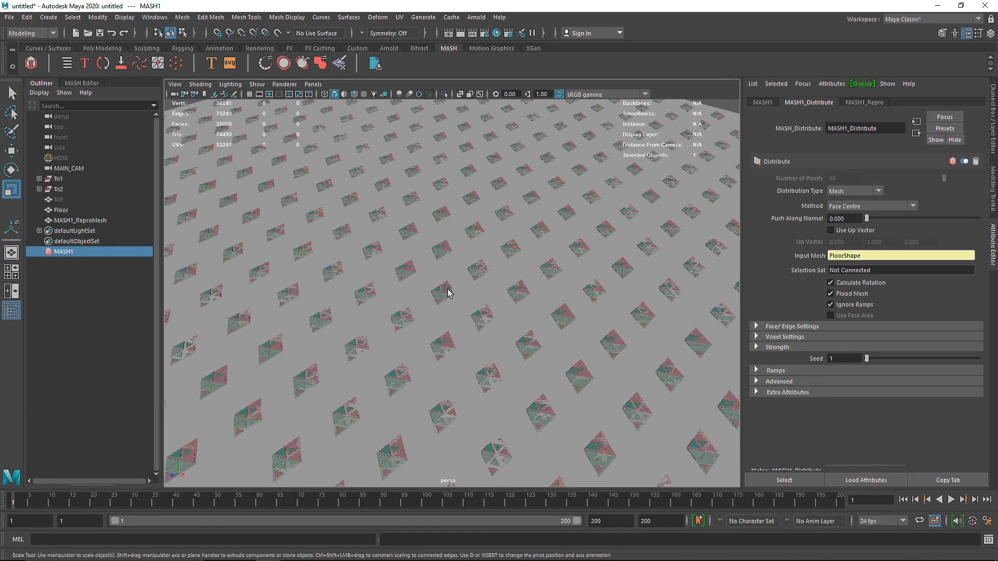
pyautogui.scroll(-6, 463, 307)
pyautogui.moveTo(443, 302)
pyautogui.keyDown('alt'); pyautogui.mouseDown()
pyautogui.moveTo(436, 355)
pyautogui.moveTo(435, 296)
pyautogui.mouseUp(); pyautogui.keyUp('alt')
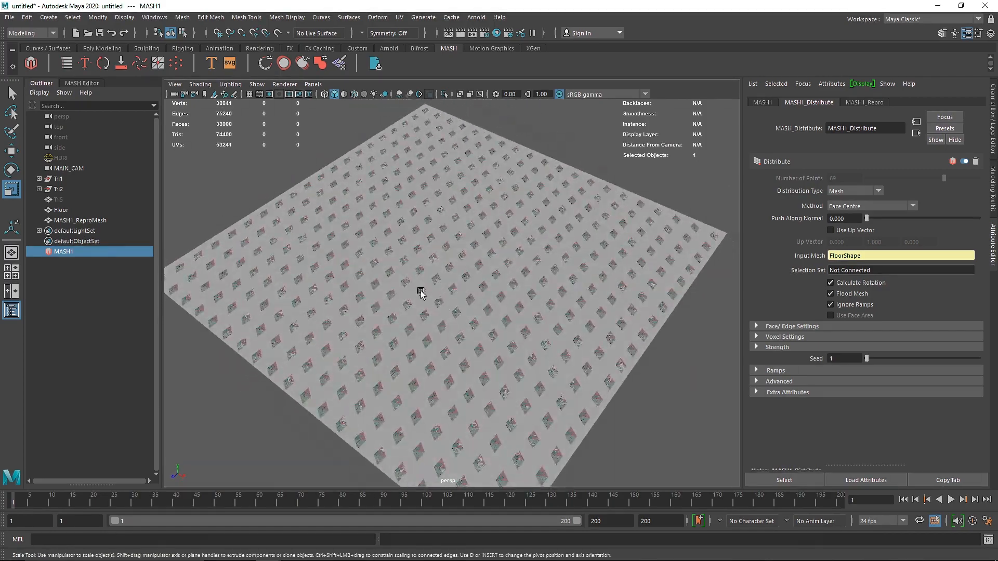
# - Scale the Floor plane uniformly to about 23.723
pyautogui.scroll(5, 458, 301)
pyautogui.click(453, 304)
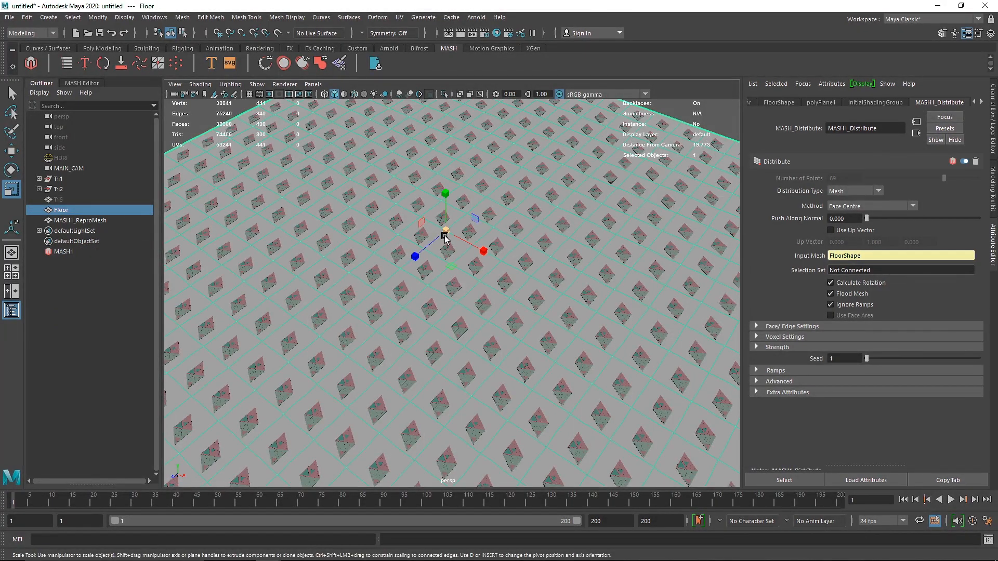
pyautogui.moveTo(445, 232); pyautogui.dragTo(490, 224)
# - Try a subdivision width of 50 on the Floor plane and return it to 20
pyautogui.hotkey('ctrl', 'a')
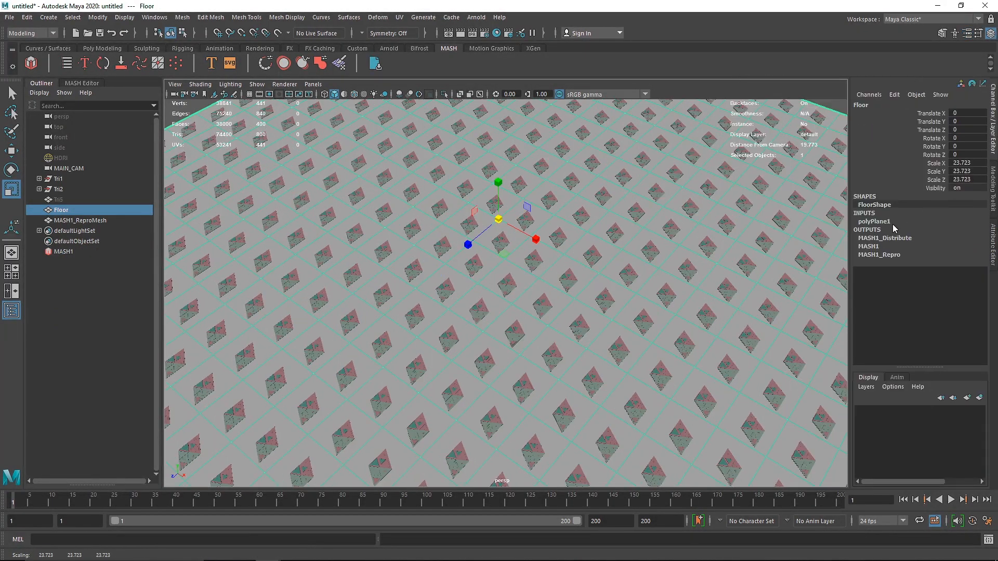
pyautogui.keyDown('ctrl'); pyautogui.moveTo(958, 246); pyautogui.dragTo(974, 247); pyautogui.keyUp('ctrl')
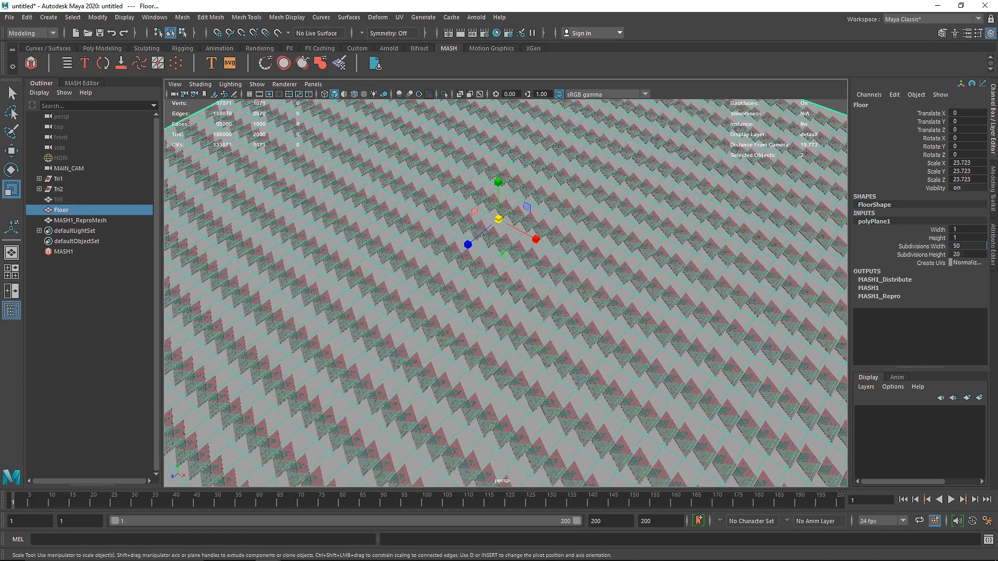
pyautogui.click(954, 246)
pyautogui.write('20')
pyautogui.press('Return')
pyautogui.click(533, 279)
pyautogui.click(533, 279)
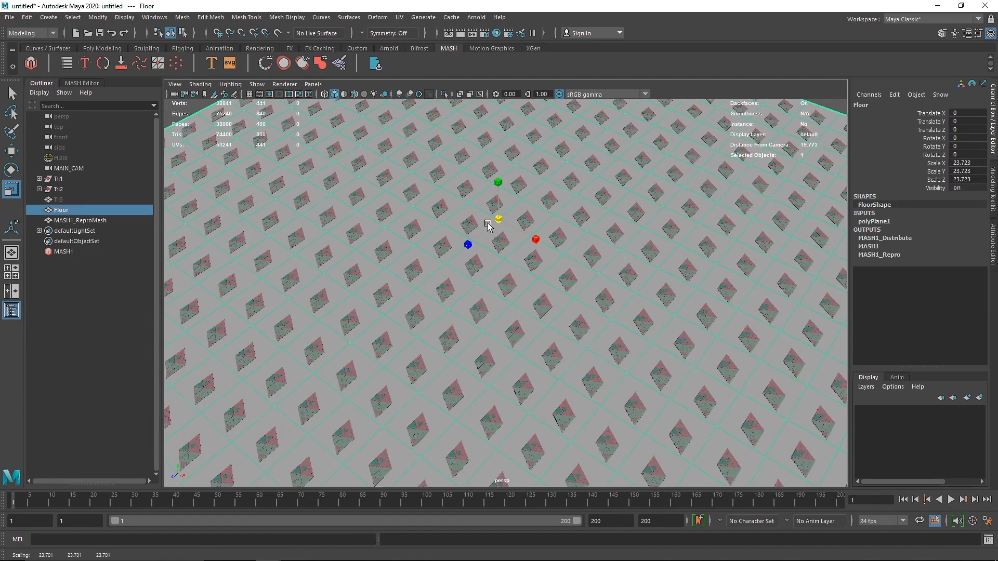
# - Try scaling the Floor plane down uniformly and undo that scaling
pyautogui.press('f')
pyautogui.moveTo(237, 217); pyautogui.dragTo(272, 220)
pyautogui.hotkey('ctrl', 'z')
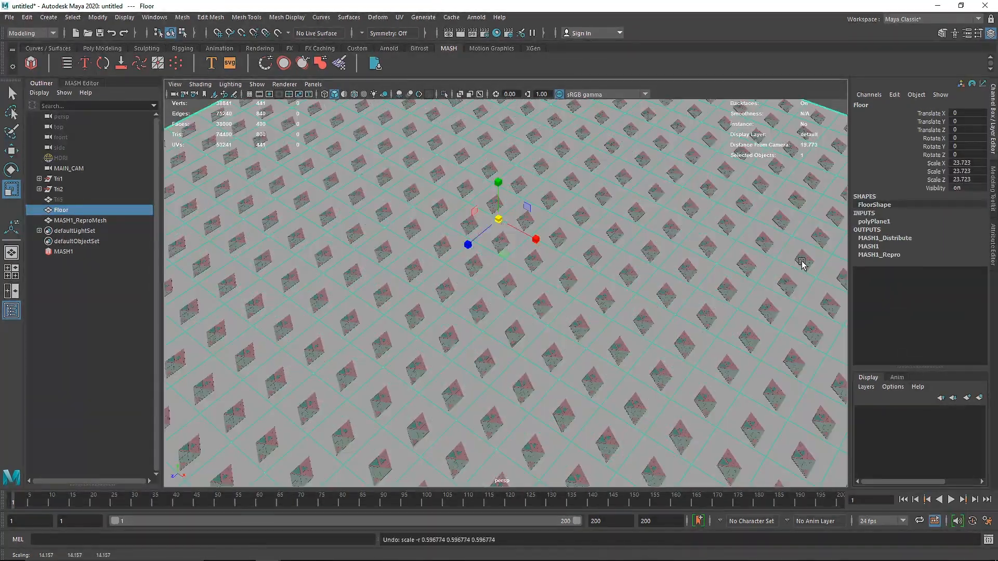
# - Try scaling the Floor plane down uniformly to about 20.571 and undo it
pyautogui.click(875, 222)
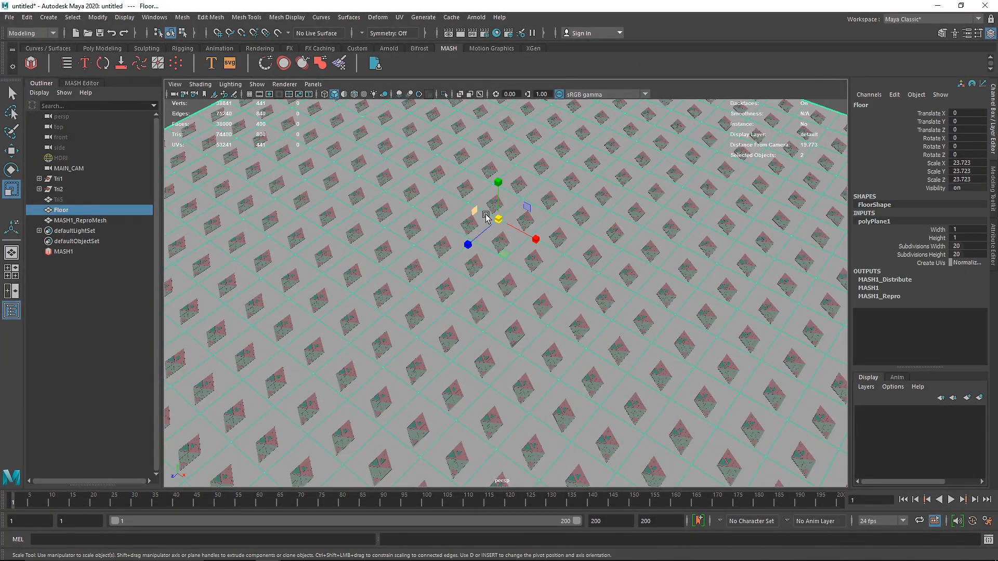
pyautogui.moveTo(499, 218); pyautogui.dragTo(457, 223)
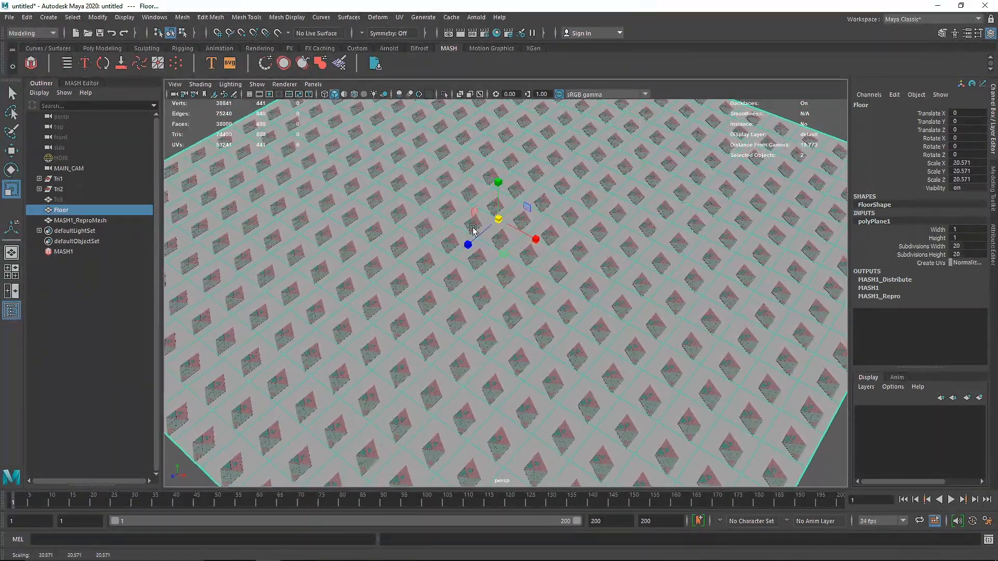
pyautogui.hotkey('ctrl', 'z')
# - Try 60 width and height subdivisions on the Floor plane and reduce both to 50
pyautogui.click(969, 246)
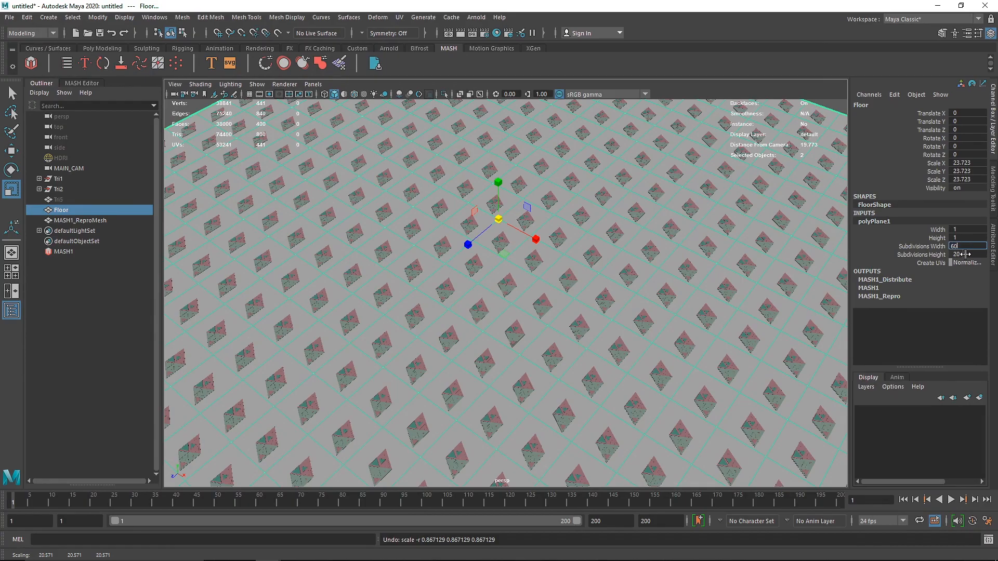
pyautogui.click(966, 254)
pyautogui.write('60')
pyautogui.press('Return')
pyautogui.keyDown('alt'); pyautogui.moveTo(529, 271); pyautogui.dragTo(679, 276, button='right'); pyautogui.keyUp('alt')
pyautogui.click(972, 245)
pyautogui.write('50')
pyautogui.click(966, 253)
pyautogui.write('50')
pyautogui.press('Return')
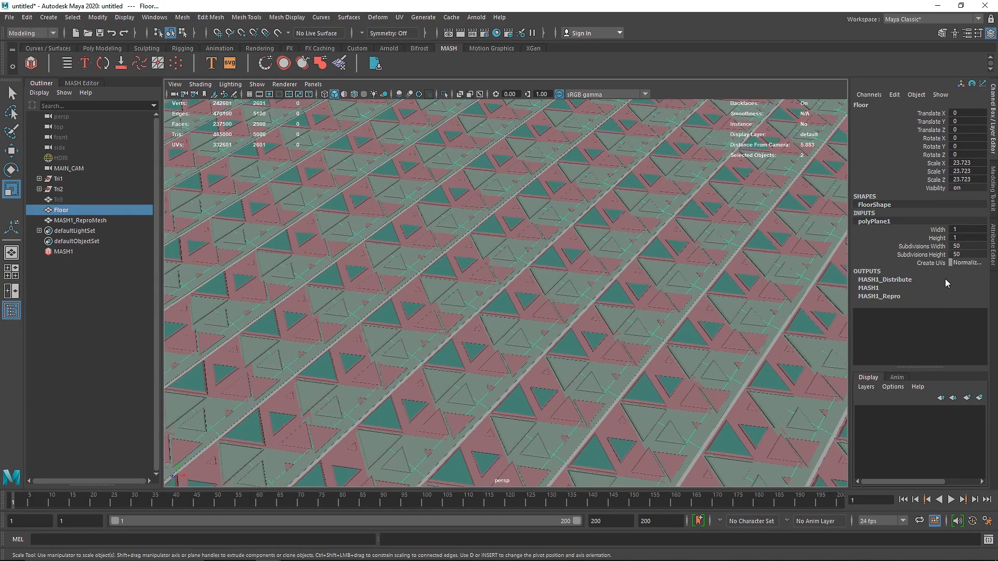
# - Set the Floor plane's width and height subdivisions to 45 and switch to the top view to see the tile spacing
pyautogui.click(964, 255)
pyautogui.write('45')
pyautogui.press('Return')
pyautogui.click(596, 245)
pyautogui.press('space')
pyautogui.moveTo(528, 213); pyautogui.dragTo(448, 176)
pyautogui.keyDown('alt'); pyautogui.moveTo(469, 180); pyautogui.dragTo(452, 195, button='right'); pyautogui.keyUp('alt')
pyautogui.scroll(3, 417, 209)
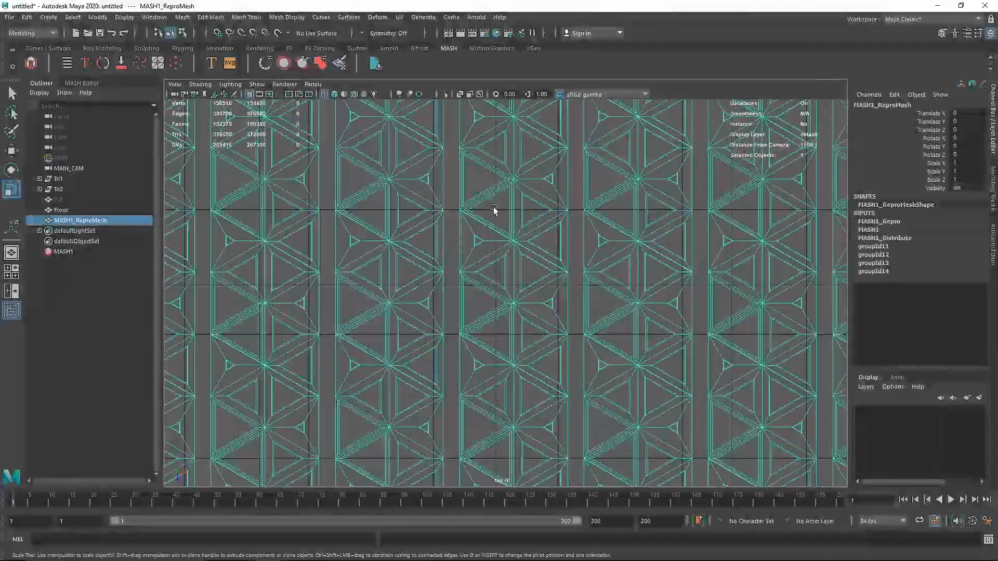
# - Try height subdivisions of 44, 38 and 39 on the Floor plane
pyautogui.click(586, 200)
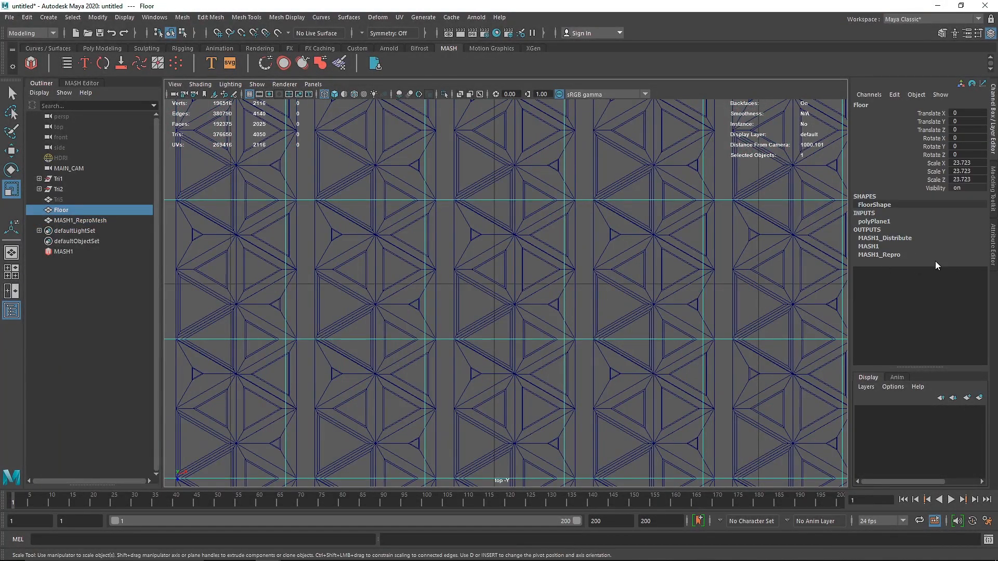
pyautogui.click(873, 222)
pyautogui.doubleClick(967, 254)
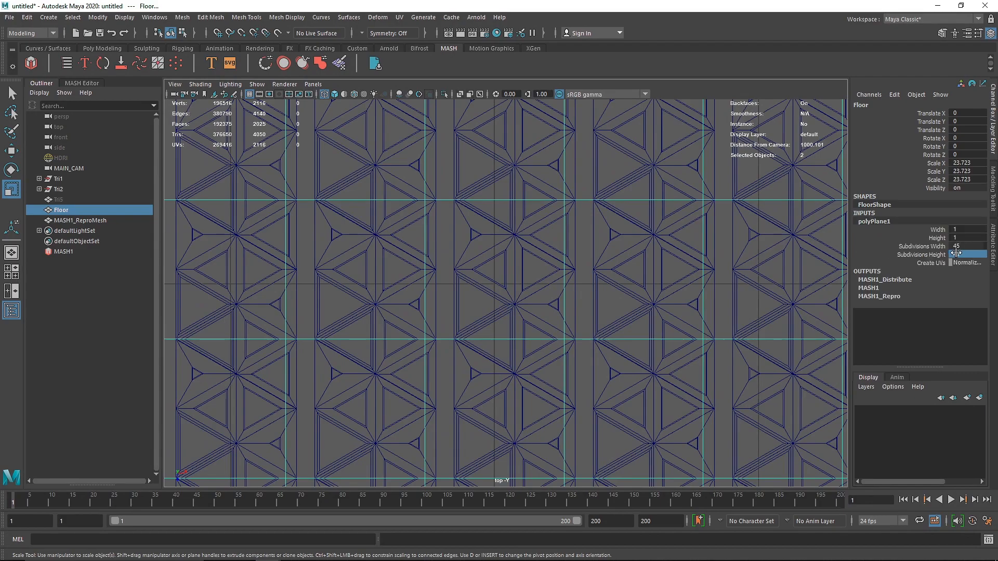
pyautogui.write('44')
pyautogui.press('Return')
pyautogui.write('38')
pyautogui.press('Return')
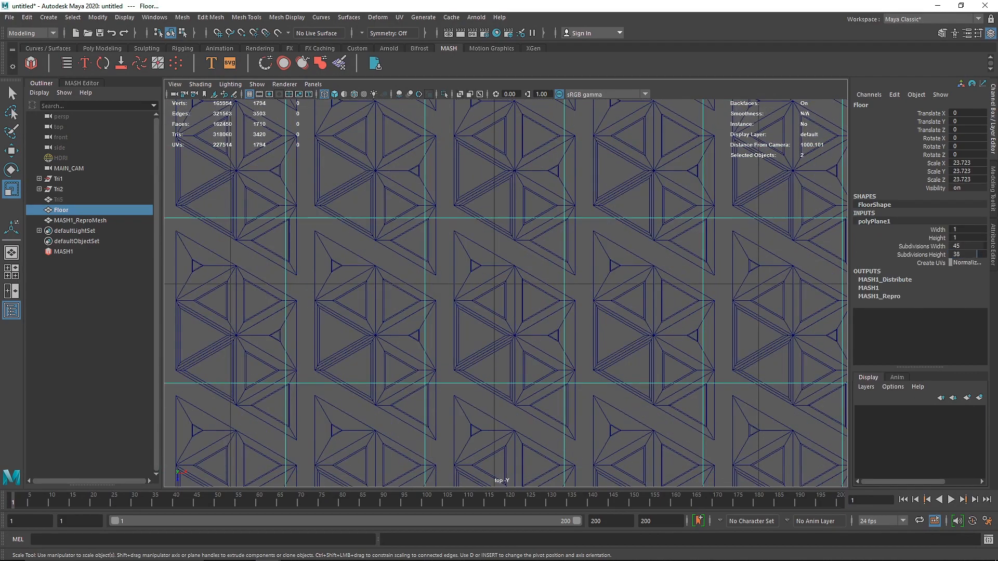
pyautogui.write('39')
pyautogui.press('Return')
# - Raise the Floor plane's height subdivisions through 40 and 42 to 43
pyautogui.doubleClick(968, 254)
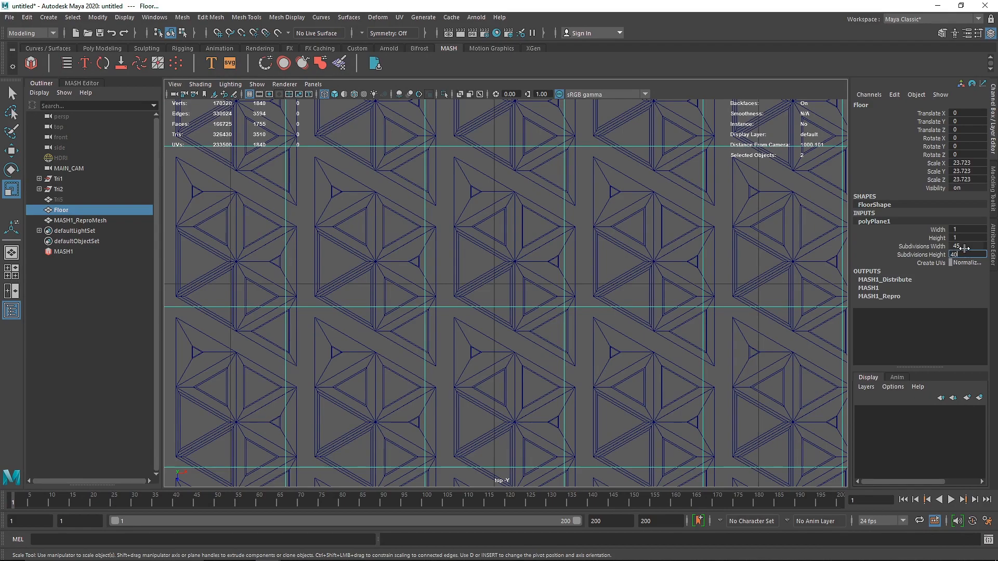
pyautogui.write('40')
pyautogui.press('Return')
pyautogui.doubleClick(964, 246)
pyautogui.doubleClick(967, 254)
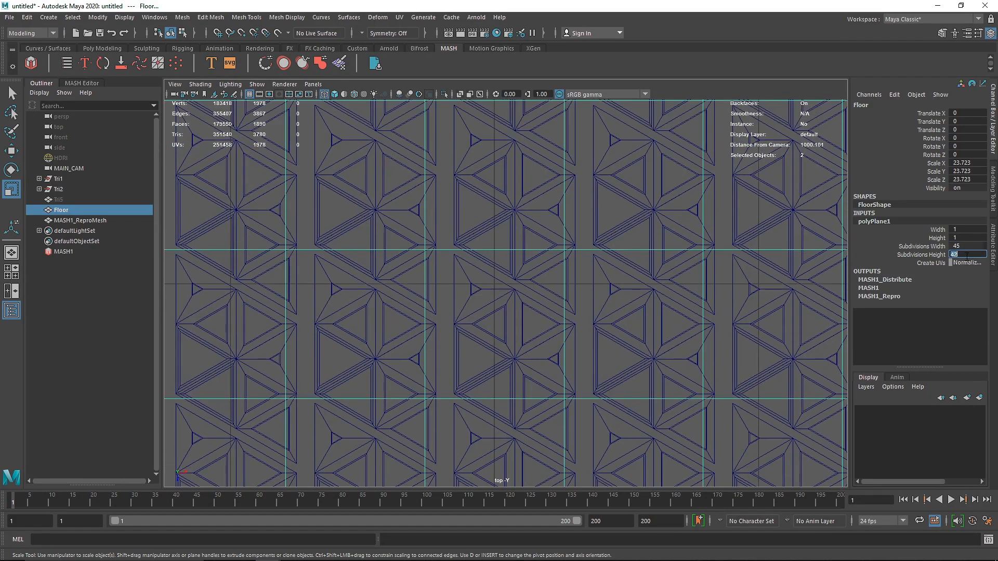
pyautogui.press('Return')
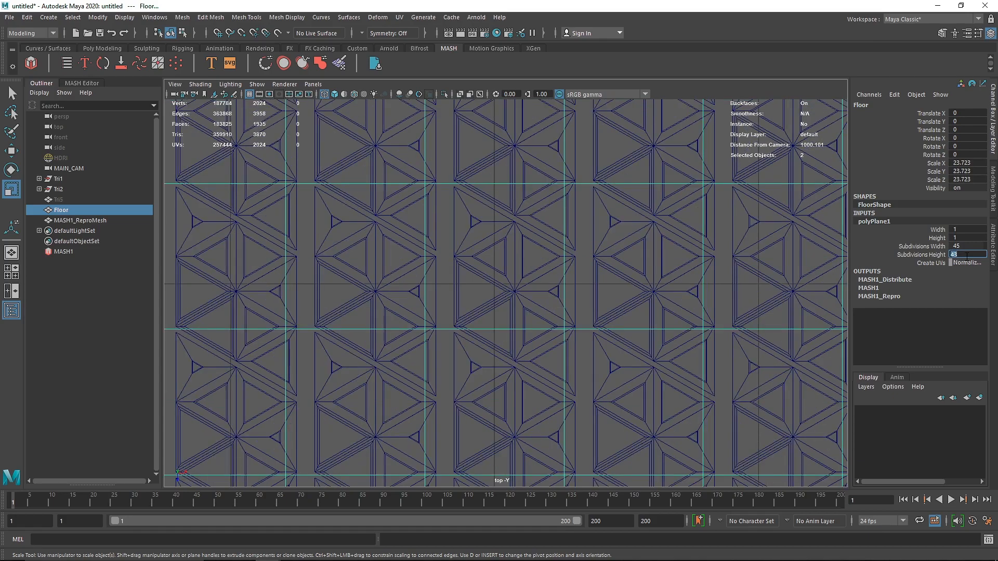
# - Raise the Floor plane's width subdivisions through 47 to 50
pyautogui.doubleClick(963, 247)
pyautogui.write('43')
pyautogui.press('Return')
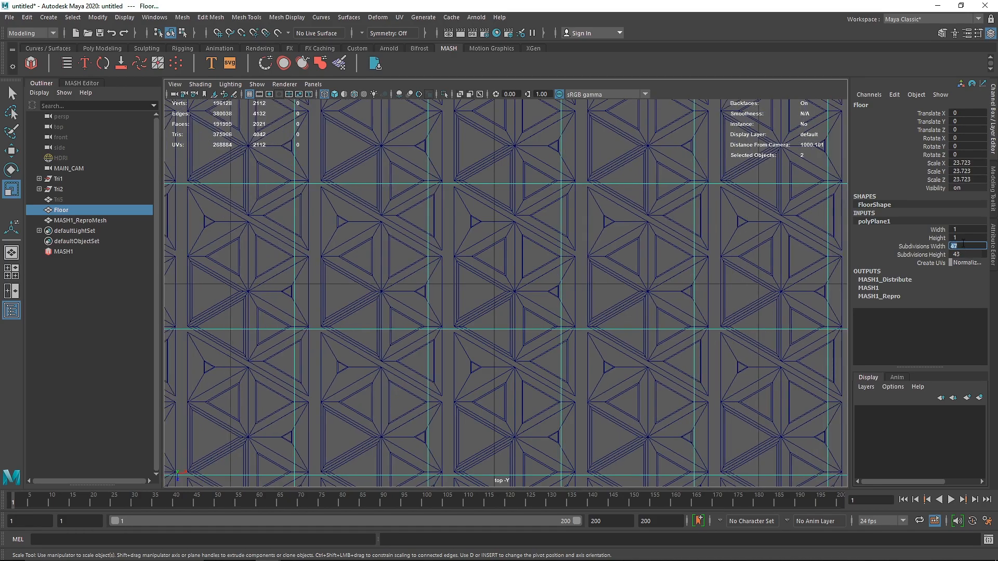
pyautogui.press('Return')
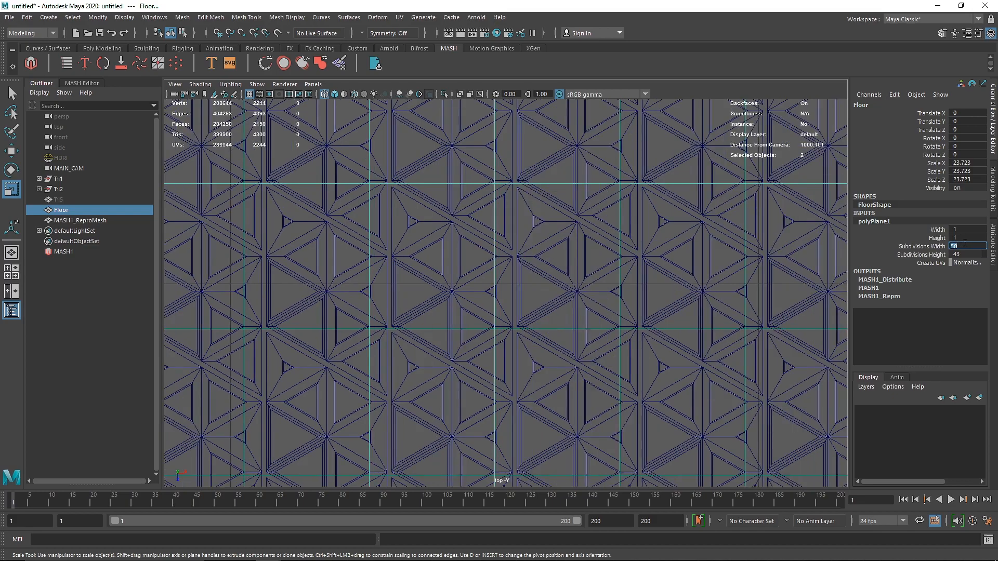
# - Set the Floor plane's height subdivisions to 45 and check how closely the tile rows meet
pyautogui.click(961, 253)
pyautogui.press('Return')
pyautogui.scroll(3, 540, 260)
pyautogui.scroll(-3, 532, 242)
pyautogui.scroll(4, 514, 241)
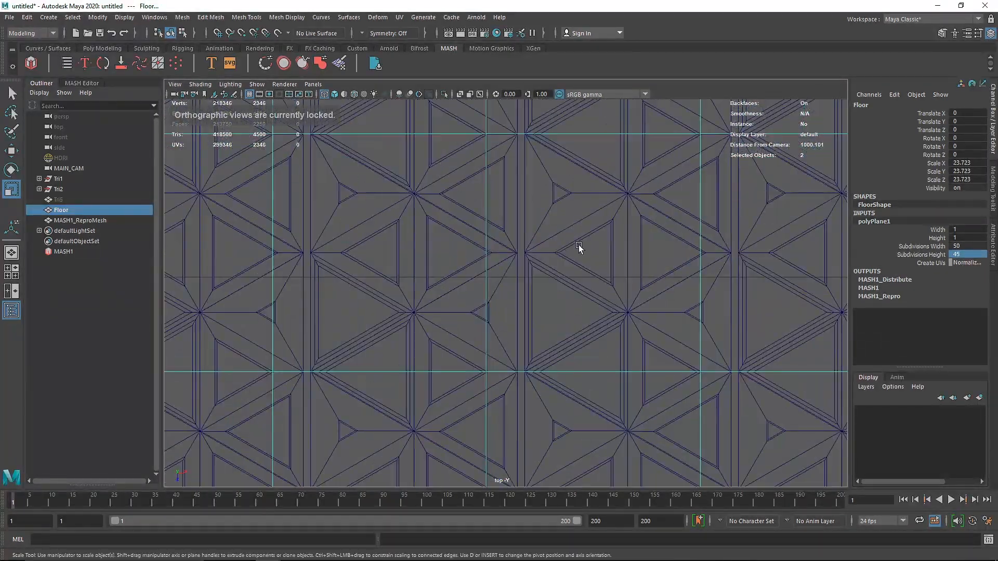
# - Try height subdivisions of 46 and 44 on the Floor plane and return the value to 45
pyautogui.click(966, 254)
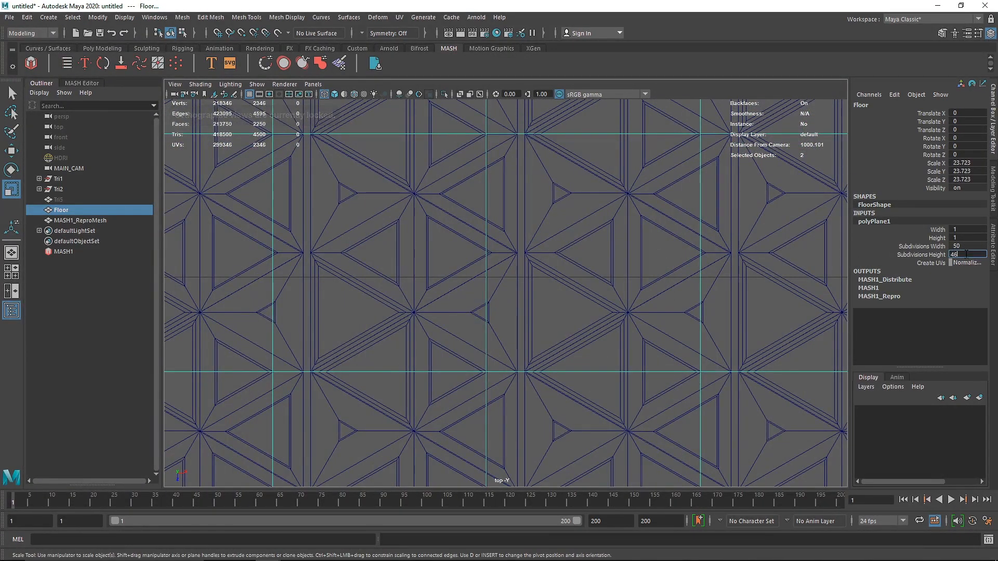
pyautogui.write('46')
pyautogui.press('Return')
pyautogui.write('44')
pyautogui.press('Return')
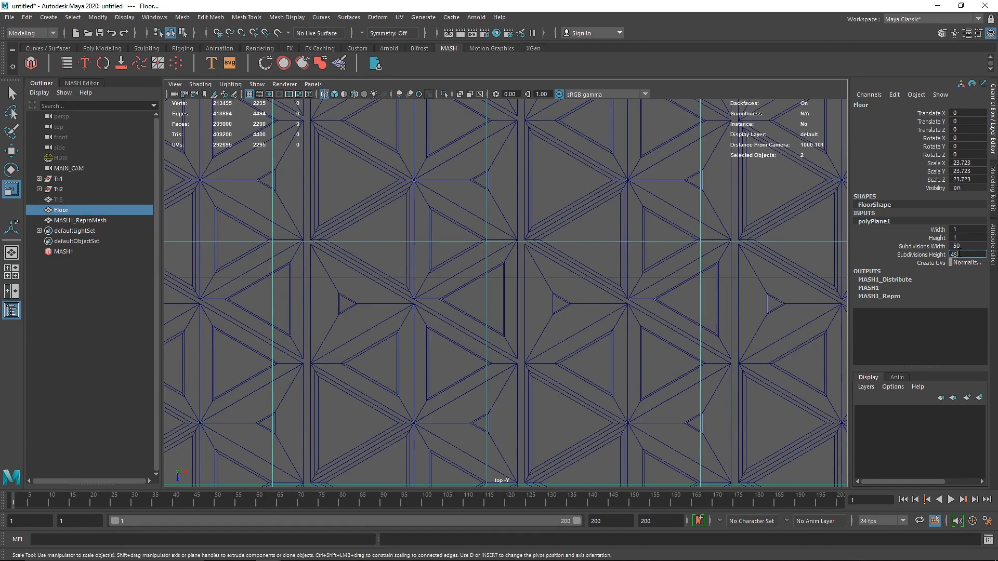
pyautogui.write('45')
# - Compare width subdivisions of 52 and 51 on the Floor plane and settle on 52
pyautogui.click(963, 246)
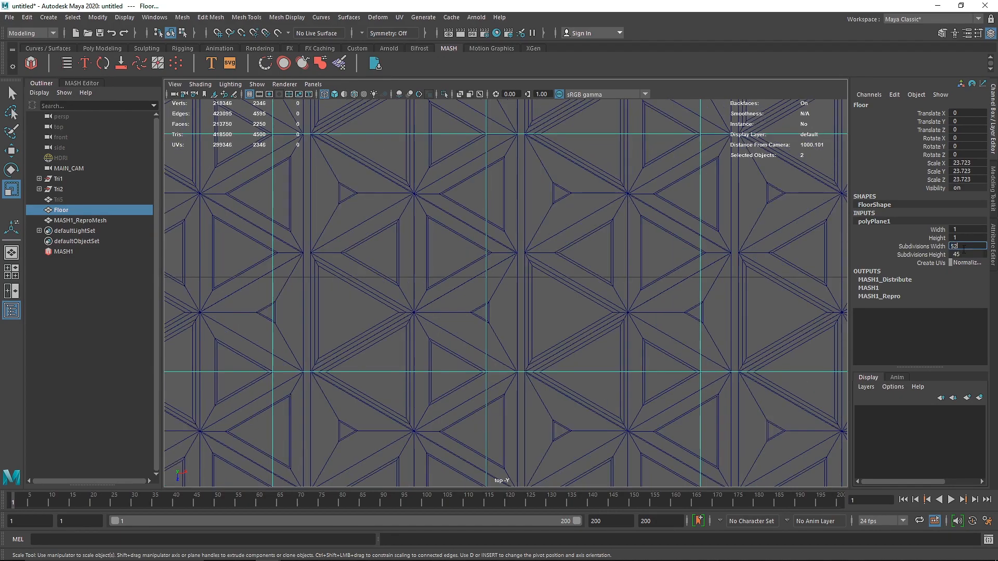
pyautogui.write('52')
pyautogui.press('Return')
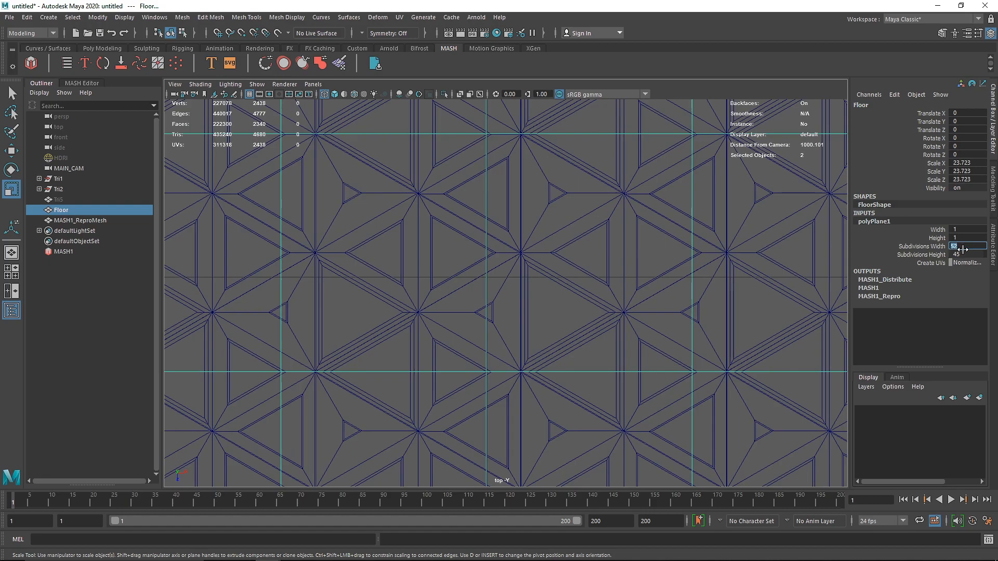
pyautogui.write('51')
pyautogui.press('Return')
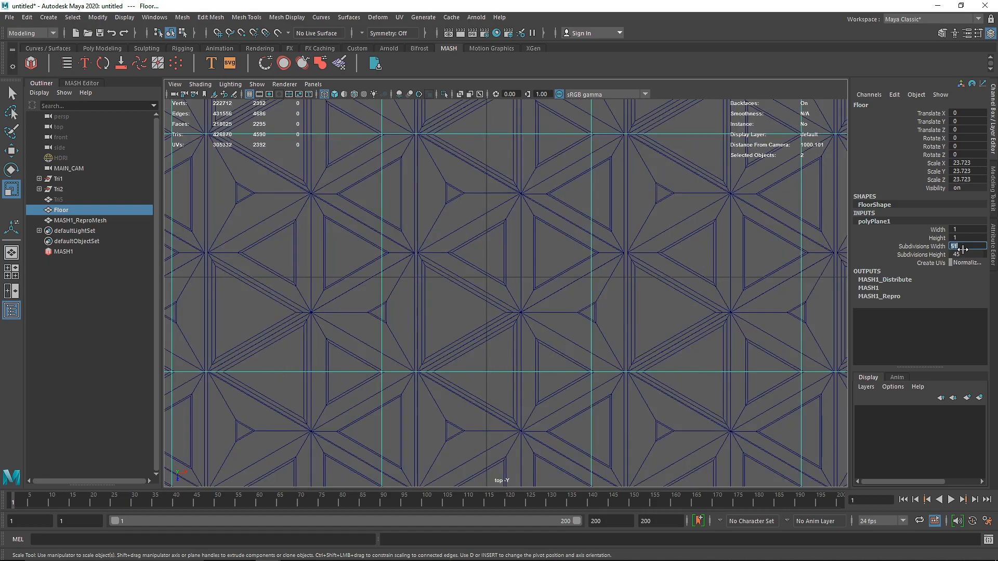
pyautogui.press('Return')
# - Return to the perspective view and examine how the triangular tiles meet and overlap the Floor plane
pyautogui.click(619, 248)
pyautogui.press('space')
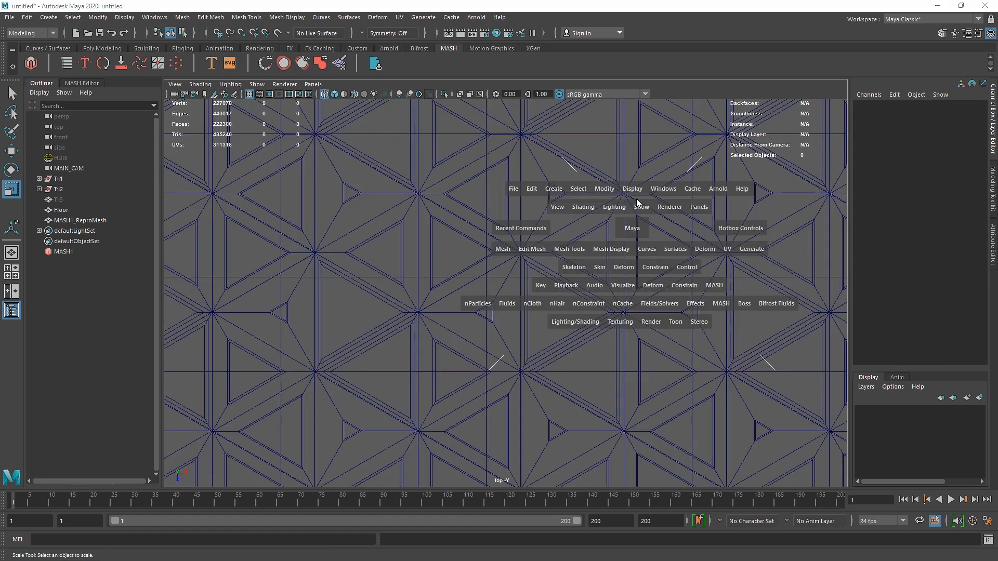
pyautogui.press('space')
pyautogui.keyDown('alt'); pyautogui.moveTo(497, 223); pyautogui.dragTo(441, 281, button='right'); pyautogui.keyUp('alt')
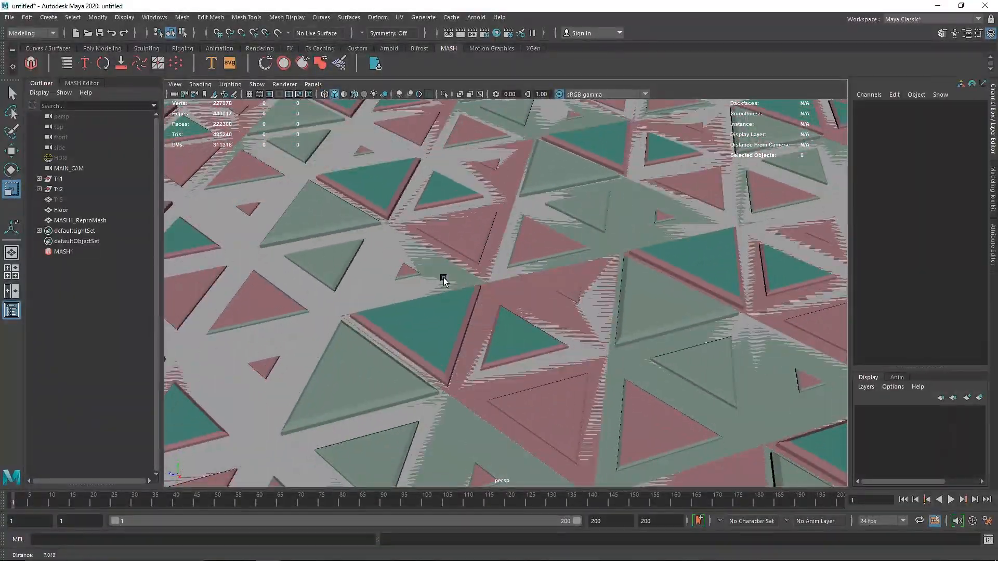
pyautogui.click(468, 270)
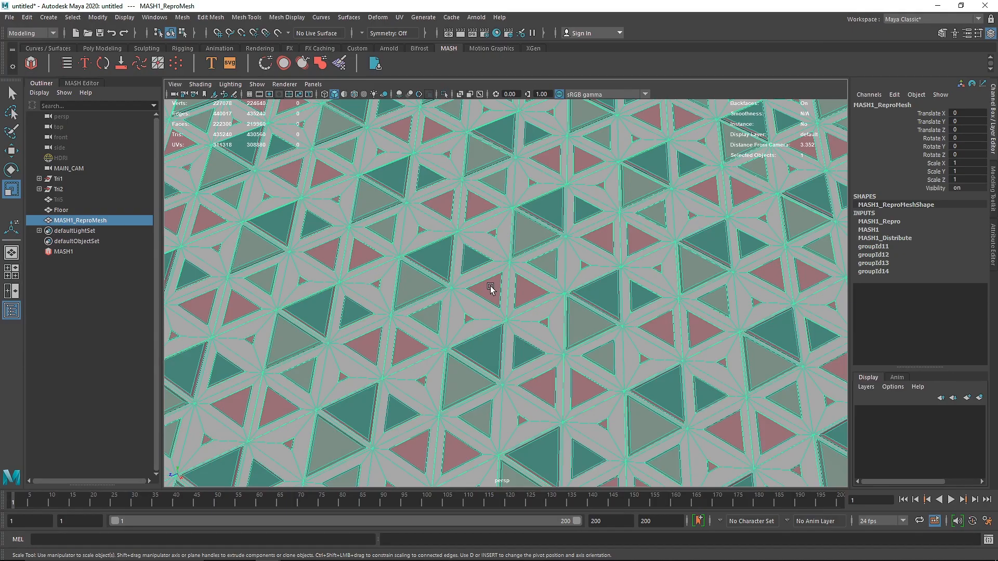
pyautogui.keyDown('alt'); pyautogui.moveTo(499, 305); pyautogui.dragTo(603, 309, button='right'); pyautogui.keyUp('alt')
pyautogui.keyDown('alt'); pyautogui.moveTo(603, 309); pyautogui.dragTo(421, 296); pyautogui.keyUp('alt')
pyautogui.keyDown('alt'); pyautogui.moveTo(593, 298); pyautogui.dragTo(486, 305, button='right'); pyautogui.keyUp('alt')
pyautogui.keyDown('alt'); pyautogui.moveTo(490, 282); pyautogui.dragTo(431, 273); pyautogui.keyUp('alt')
pyautogui.keyDown('alt'); pyautogui.moveTo(431, 275); pyautogui.dragTo(705, 384, button='right'); pyautogui.keyUp('alt')
pyautogui.click(552, 373)
pyautogui.keyDown('alt'); pyautogui.moveTo(582, 254); pyautogui.dragTo(528, 270); pyautogui.keyUp('alt')
pyautogui.keyDown('alt'); pyautogui.moveTo(528, 270); pyautogui.dragTo(626, 305, button='right'); pyautogui.keyUp('alt')
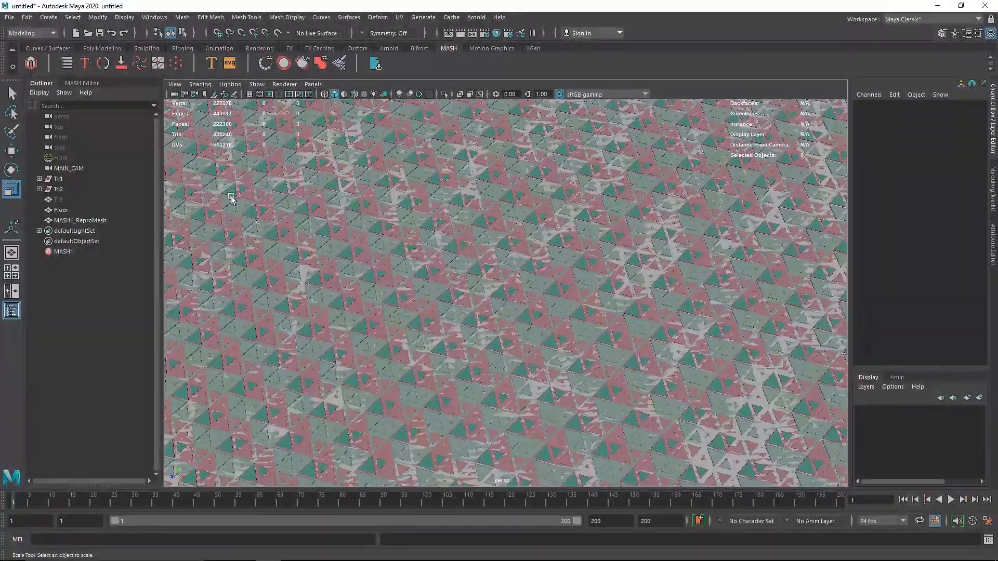
pyautogui.scroll(-5, 417, 229)
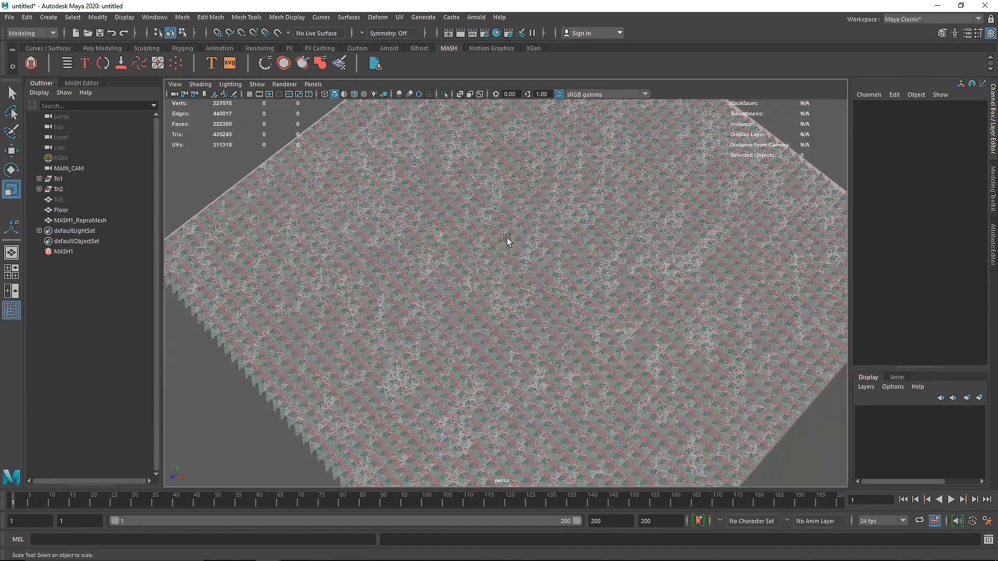
# - Collapse the Outliner and examine the tile pattern across the floor in the enlarged perspective view
pyautogui.doubleClick(44, 86)
pyautogui.moveTo(331, 211)
pyautogui.keyDown('alt'); pyautogui.mouseDown()
pyautogui.moveTo(349, 164)
pyautogui.moveTo(333, 201)
pyautogui.mouseUp(); pyautogui.keyUp('alt')
pyautogui.keyDown('alt'); pyautogui.moveTo(333, 202); pyautogui.dragTo(515, 313, button='right'); pyautogui.keyUp('alt')
pyautogui.moveTo(514, 312)
pyautogui.keyDown('alt'); pyautogui.mouseDown()
pyautogui.moveTo(511, 339)
pyautogui.moveTo(510, 313)
pyautogui.mouseUp(); pyautogui.keyUp('alt')
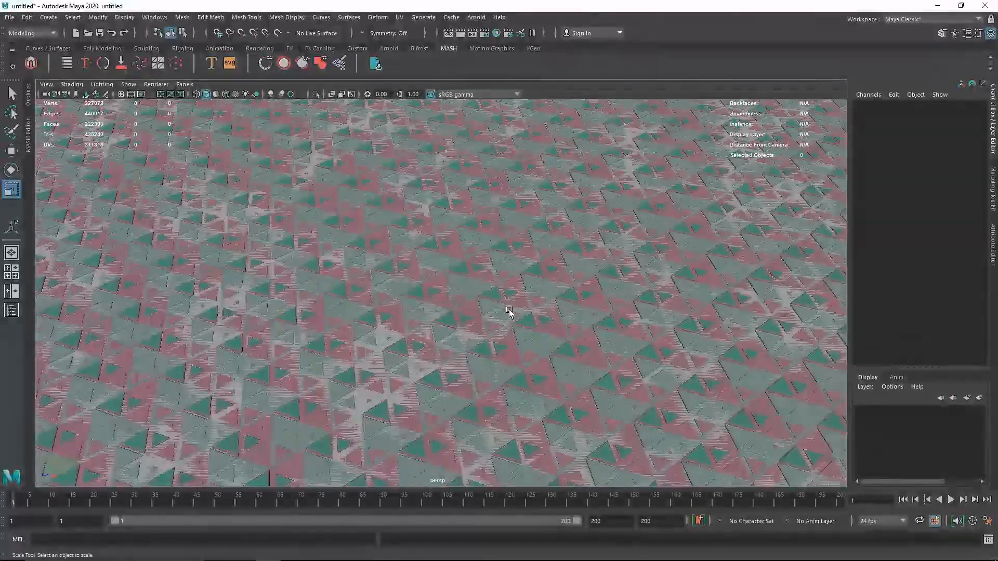
pyautogui.keyDown('alt'); pyautogui.moveTo(509, 311); pyautogui.dragTo(425, 313, button='right'); pyautogui.keyUp('alt')
pyautogui.keyDown('alt'); pyautogui.moveTo(425, 312); pyautogui.dragTo(444, 274); pyautogui.keyUp('alt')
pyautogui.moveTo(444, 274)
pyautogui.keyDown('alt'); pyautogui.mouseDown(button='right')
pyautogui.moveTo(401, 267)
pyautogui.moveTo(450, 274)
pyautogui.mouseUp(button='right'); pyautogui.keyUp('alt')
pyautogui.keyDown('alt'); pyautogui.moveTo(428, 271); pyautogui.dragTo(450, 323); pyautogui.keyUp('alt')
# - Display the MASH1_Distribute attributes for the tile mesh and inspect the tile surface from a low angle
pyautogui.click(435, 284)
pyautogui.keyDown('alt'); pyautogui.moveTo(509, 297); pyautogui.dragTo(601, 329, button='right'); pyautogui.keyUp('alt')
pyautogui.hotkey('ctrl', 'a')
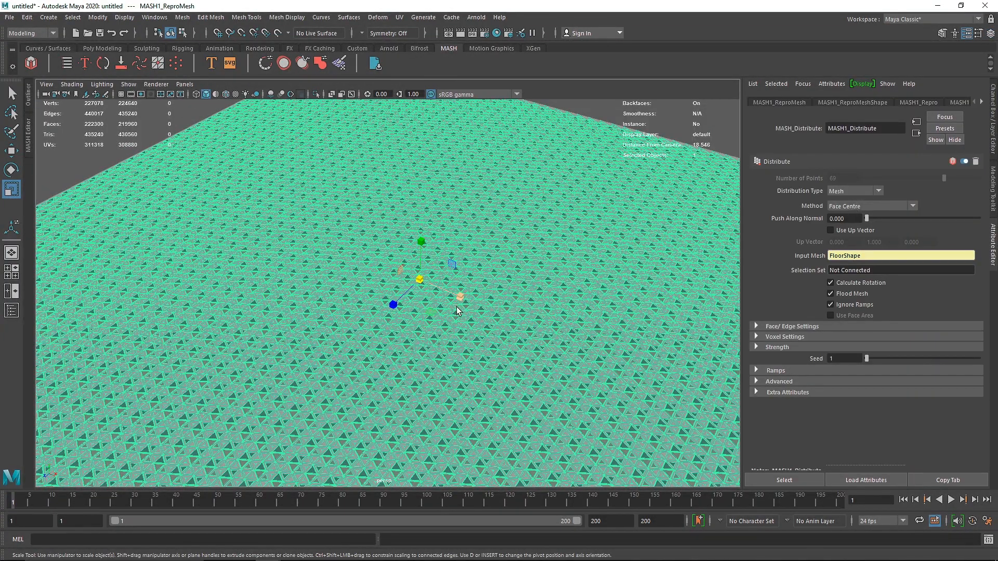
pyautogui.keyDown('alt'); pyautogui.moveTo(479, 365); pyautogui.dragTo(446, 207, button='middle'); pyautogui.keyUp('alt')
pyautogui.keyDown('alt'); pyautogui.moveTo(457, 340); pyautogui.dragTo(450, 189, button='middle'); pyautogui.keyUp('alt')
pyautogui.keyDown('alt'); pyautogui.moveTo(450, 188); pyautogui.dragTo(512, 343, button='right'); pyautogui.keyUp('alt')
pyautogui.keyDown('alt'); pyautogui.moveTo(499, 385); pyautogui.dragTo(496, 273, button='middle'); pyautogui.keyUp('alt')
pyautogui.click(447, 236)
pyautogui.keyDown('alt'); pyautogui.moveTo(447, 236); pyautogui.dragTo(419, 414, button='middle'); pyautogui.keyUp('alt')
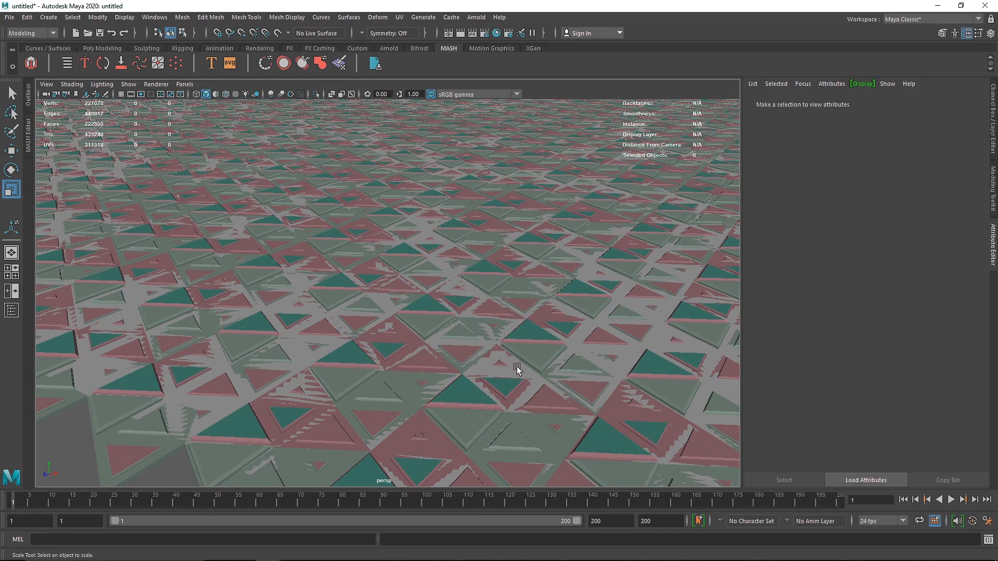
# - Try a Push Along Normal of 0.150 on the MASH1 distribution and return it to 0
pyautogui.click(489, 345)
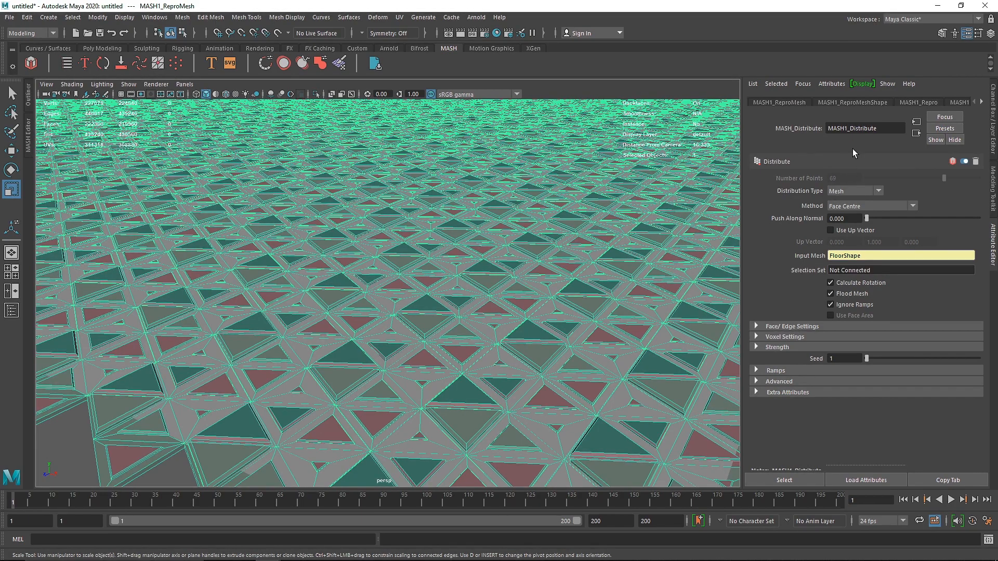
pyautogui.moveTo(853, 219); pyautogui.dragTo(875, 218)
pyautogui.scroll(-3, 490, 300)
pyautogui.keyDown('alt'); pyautogui.moveTo(490, 301); pyautogui.dragTo(434, 282); pyautogui.keyUp('alt')
pyautogui.keyDown('alt'); pyautogui.moveTo(435, 283); pyautogui.dragTo(446, 380, button='middle'); pyautogui.keyUp('alt')
pyautogui.keyDown('alt'); pyautogui.moveTo(446, 382); pyautogui.dragTo(464, 356); pyautogui.keyUp('alt')
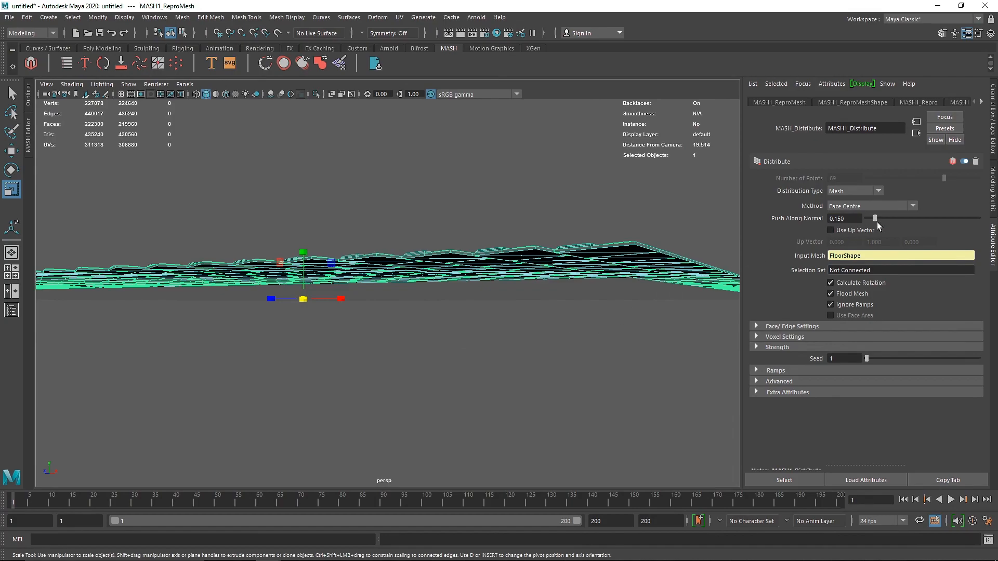
pyautogui.moveTo(876, 219)
pyautogui.mouseDown()
pyautogui.moveTo(908, 216)
pyautogui.moveTo(866, 220)
pyautogui.mouseUp()
# - Switch to the front view, frame the floor and tile mesh edge-on, and clear the selection
pyautogui.click(503, 361)
pyautogui.press('space')
pyautogui.press('space')
pyautogui.moveTo(367, 260); pyautogui.dragTo(637, 316)
pyautogui.press('f')
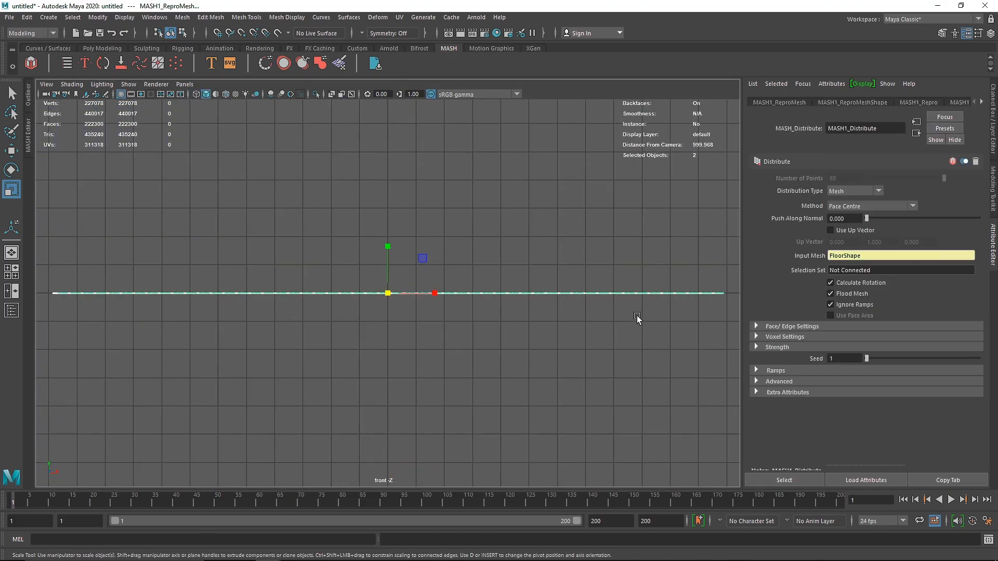
pyautogui.click(346, 238)
# - Select the MASH1 network in the Outliner and show a close front view of the tiles in wireframe
pyautogui.click(27, 96)
pyautogui.click(64, 251)
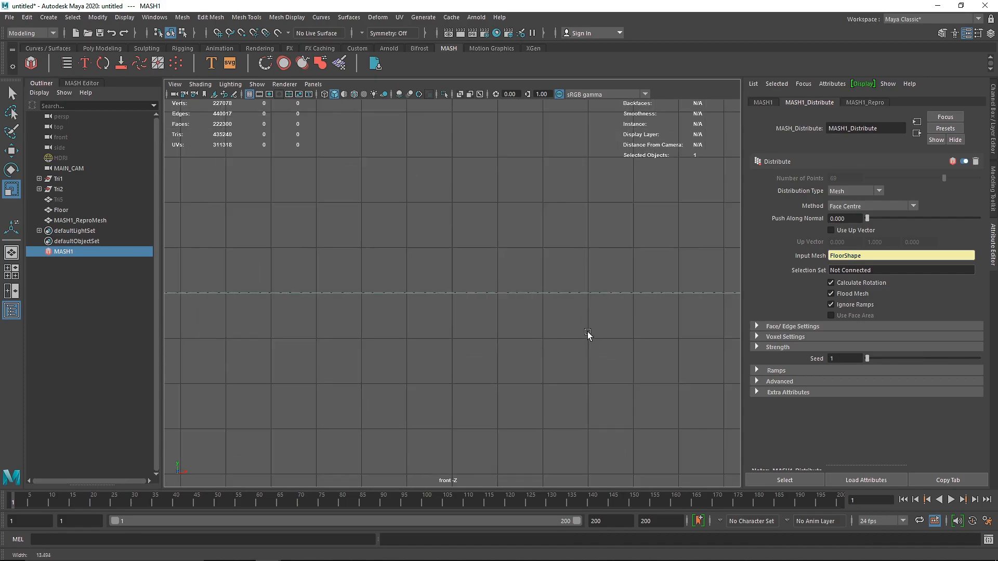
pyautogui.press('f')
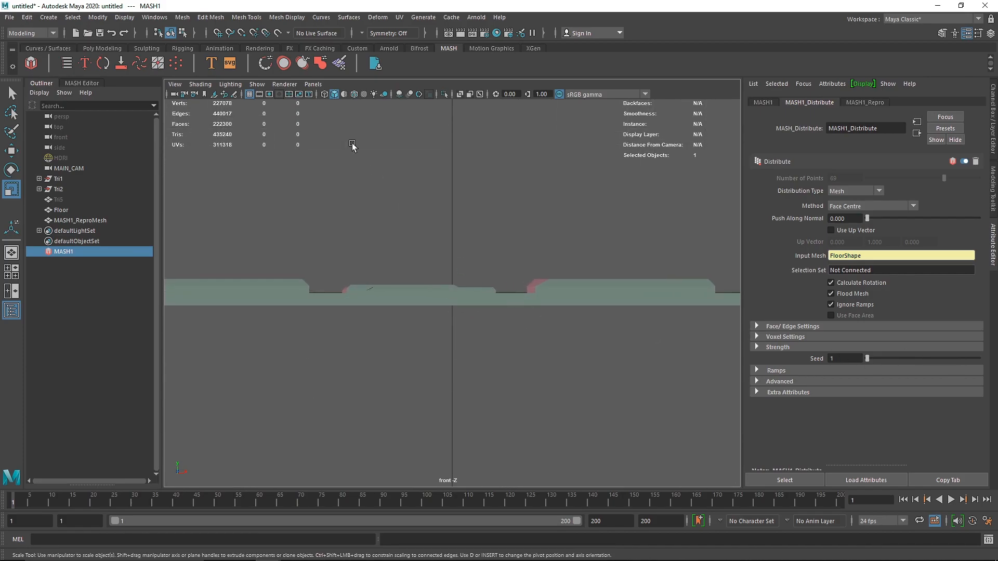
pyautogui.press('4')
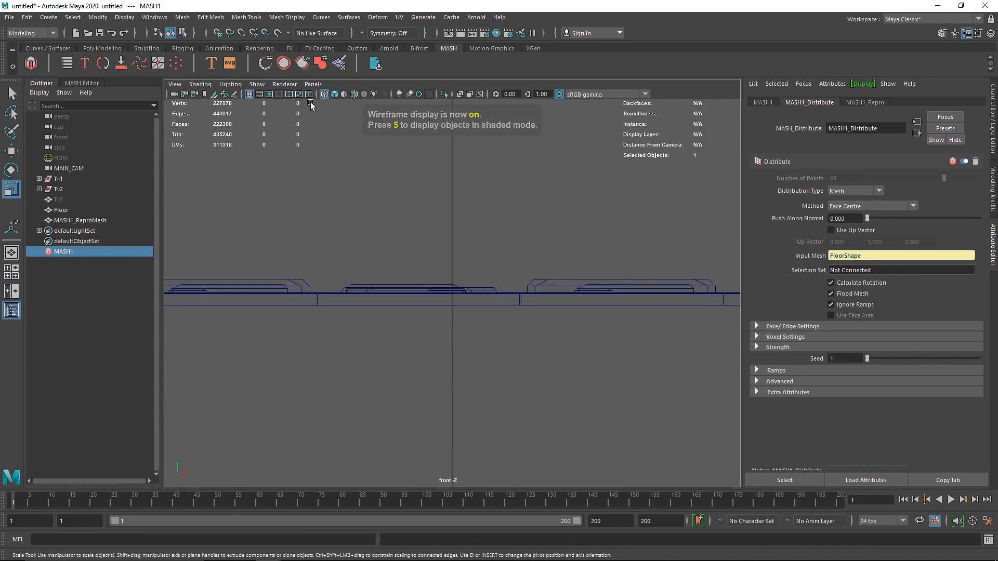
# - Set the MASH1 distribution's Push Along Normal to 0.010 and return to the perspective view
pyautogui.moveTo(866, 219); pyautogui.dragTo(869, 218)
pyautogui.doubleClick(845, 218)
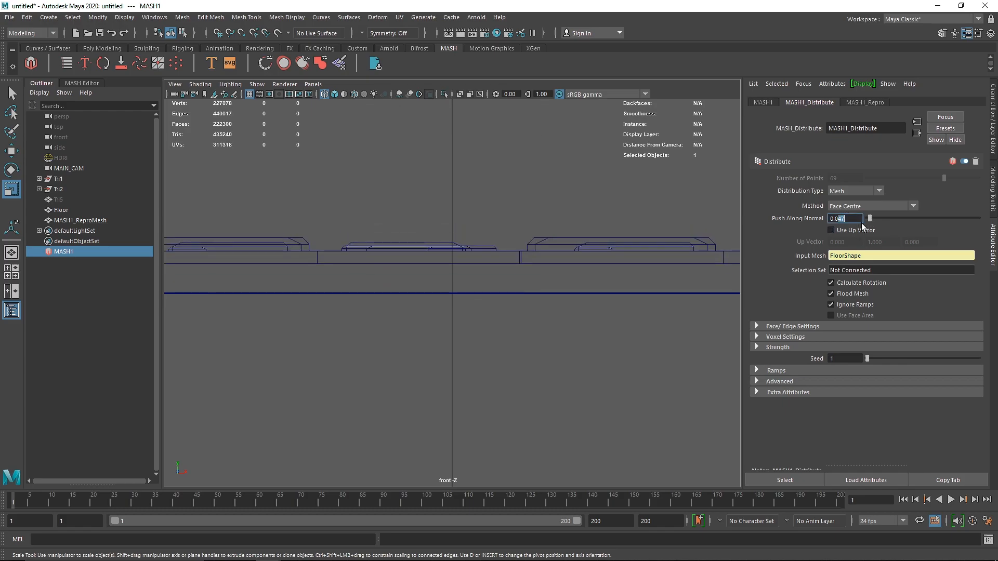
pyautogui.write('1')
pyautogui.press('Return')
pyautogui.scroll(3, 579, 296)
pyautogui.press('space')
pyautogui.moveTo(514, 227); pyautogui.dragTo(514, 203)
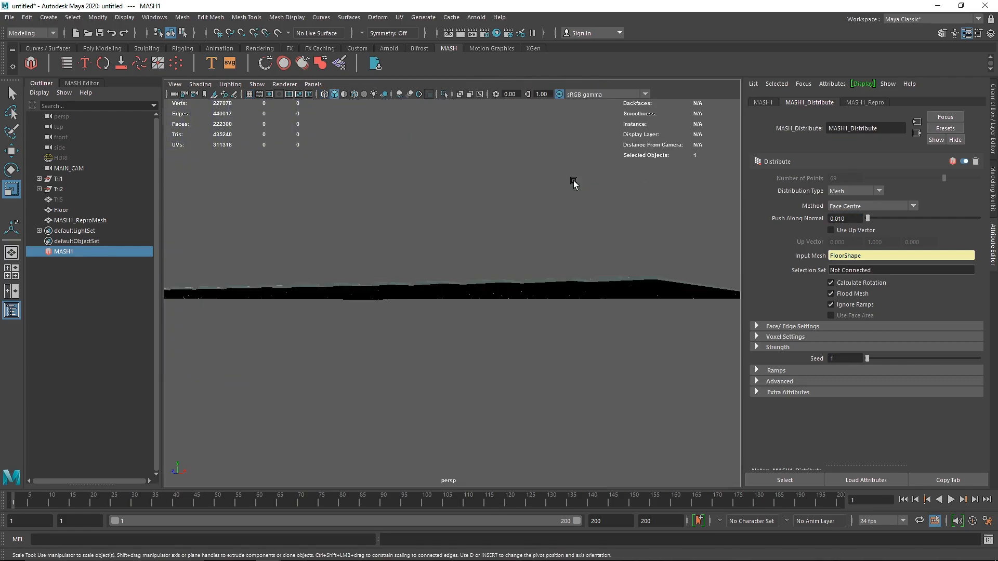
# - Select the distributed tile mesh and add an Offset node to the MASH1 network
pyautogui.keyDown('alt'); pyautogui.moveTo(574, 185); pyautogui.dragTo(516, 246); pyautogui.keyUp('alt')
pyautogui.scroll(4, 516, 246)
pyautogui.keyDown('alt'); pyautogui.moveTo(349, 231); pyautogui.dragTo(485, 287); pyautogui.keyUp('alt')
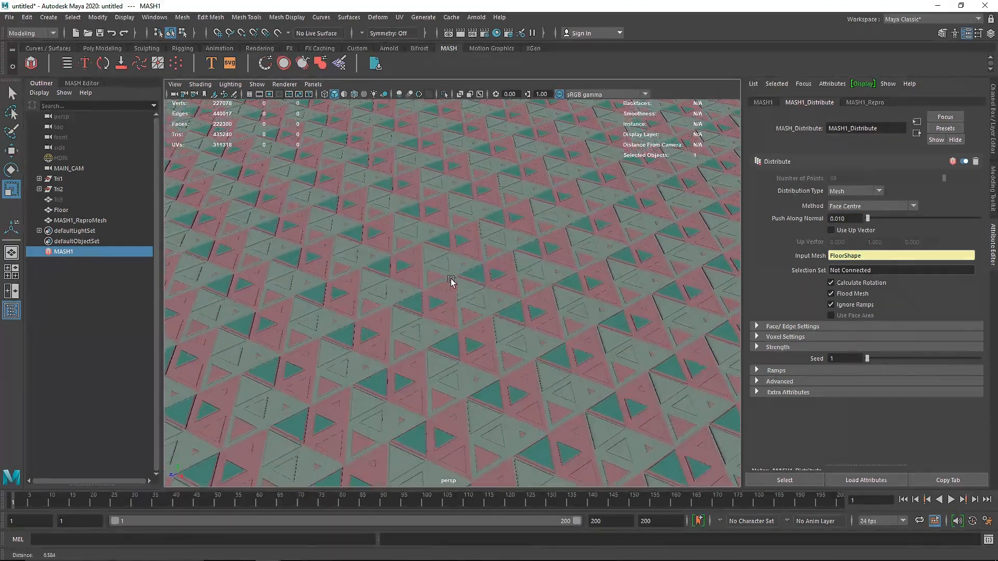
pyautogui.scroll(4, 448, 278)
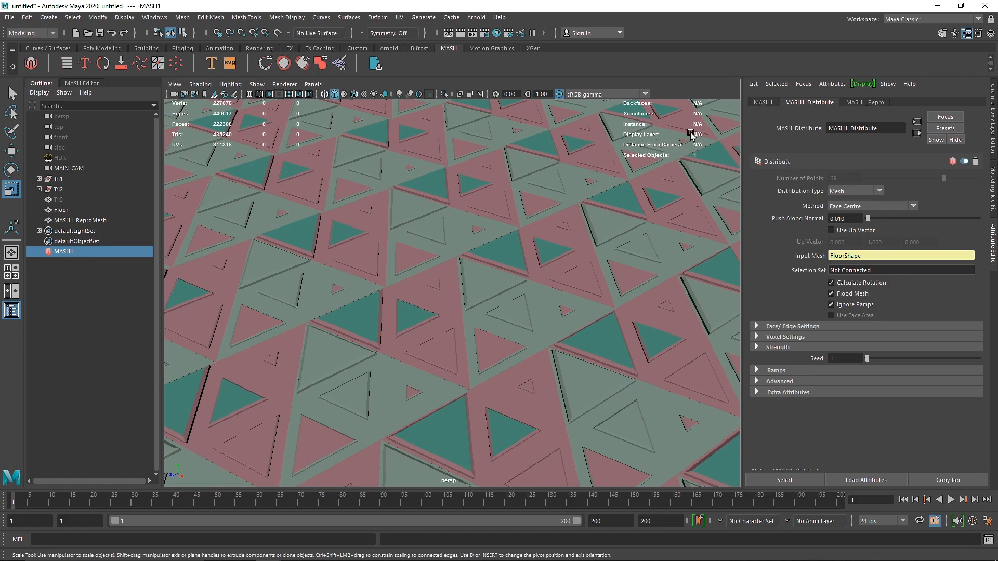
pyautogui.click(553, 197)
pyautogui.click(890, 102)
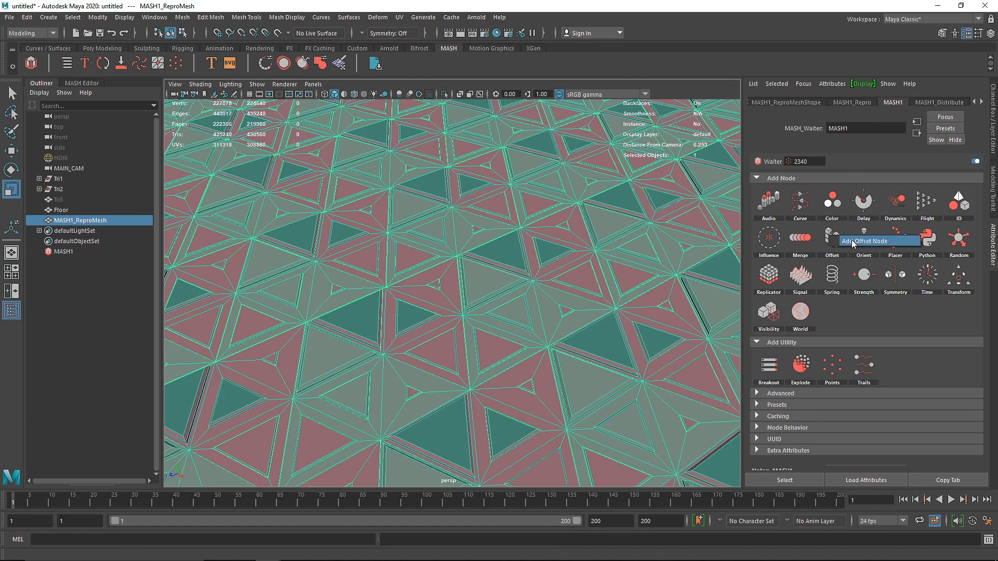
pyautogui.click(853, 244)
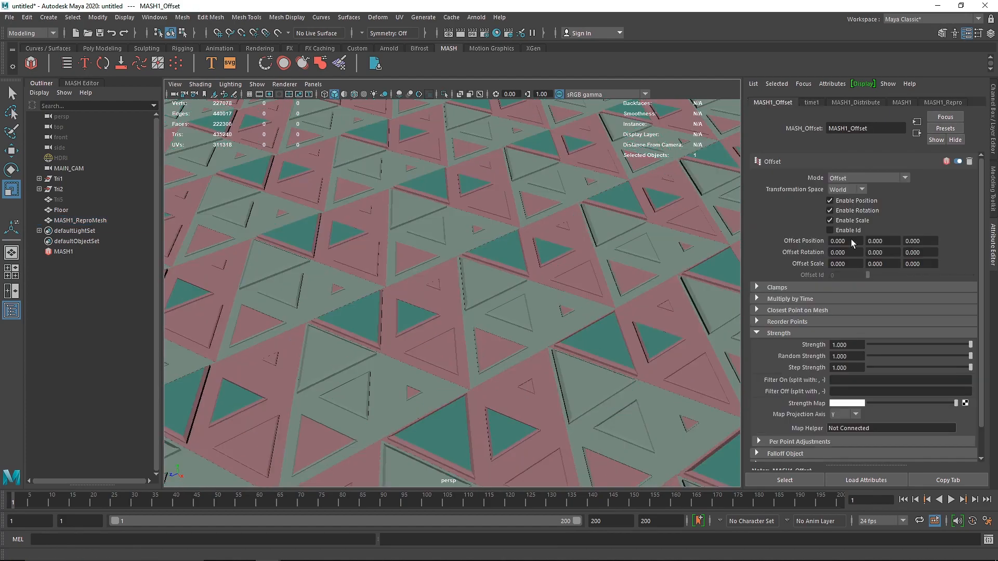
# - Show MASH1's addable nodes in the MASH Editor, dismiss the list and return to the Outliner
pyautogui.click(78, 84)
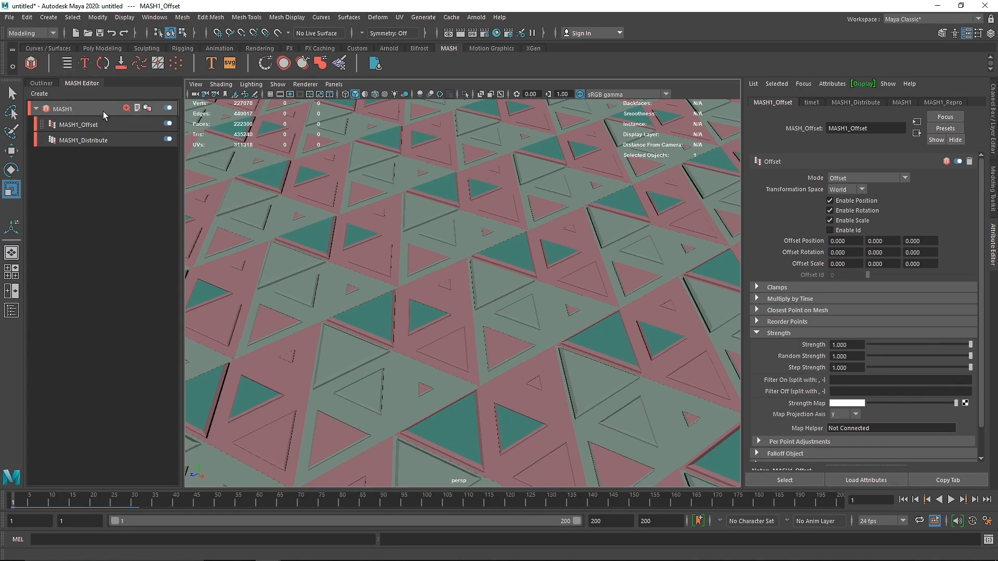
pyautogui.click(126, 108)
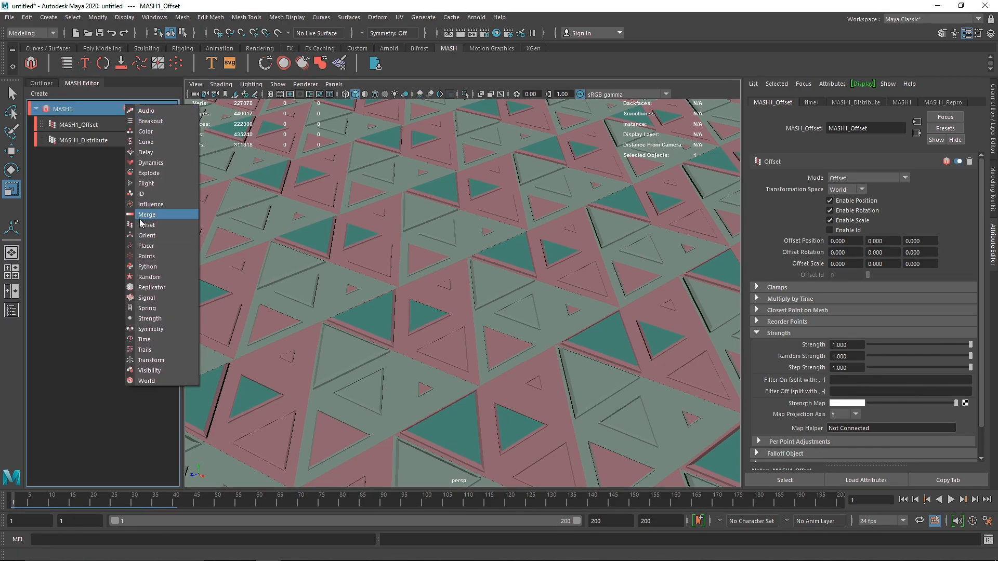
pyautogui.click(43, 226)
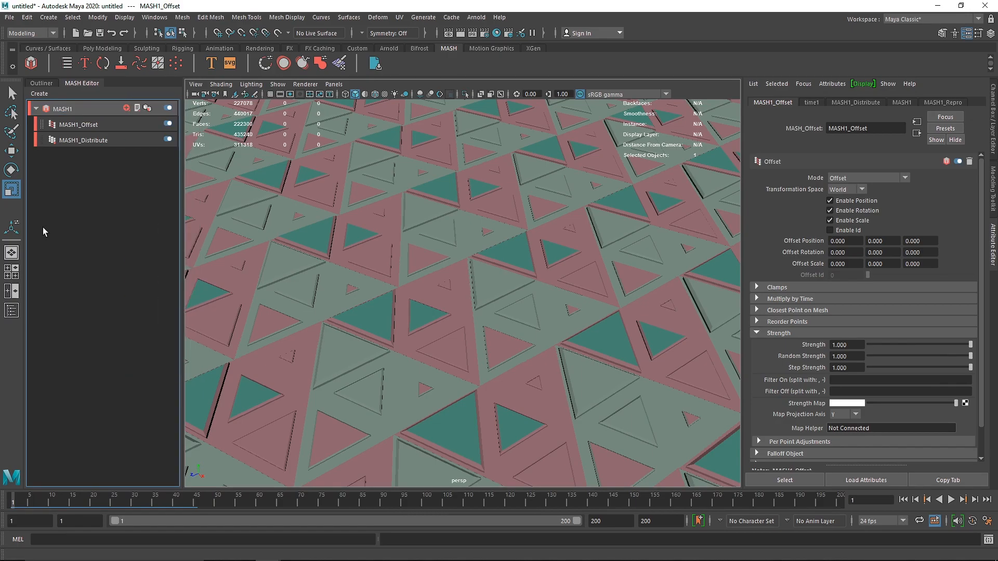
pyautogui.click(38, 83)
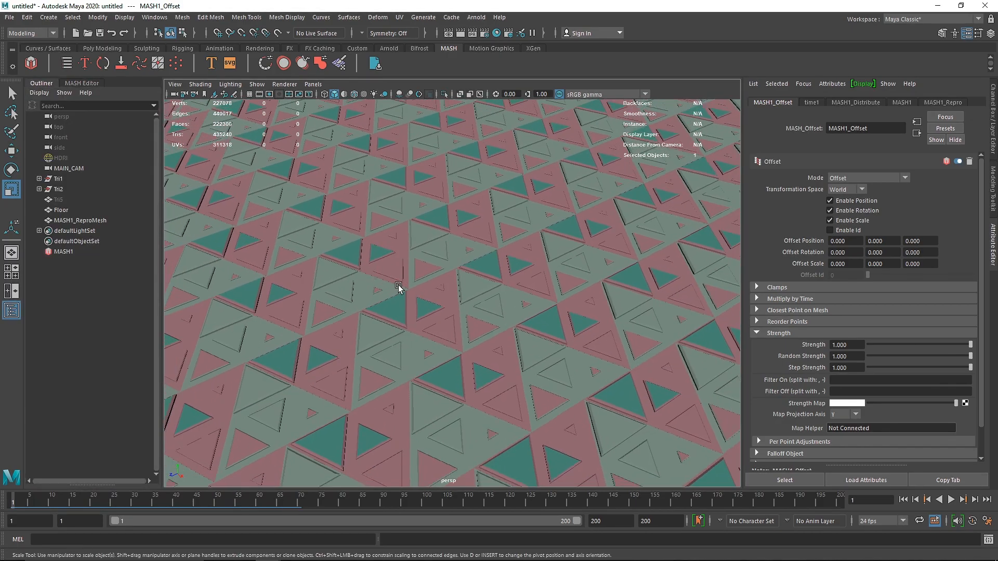
# - Set the Z Offset Rotation of MASH1_Offset to 180 to flip the tiles over
pyautogui.click(778, 333)
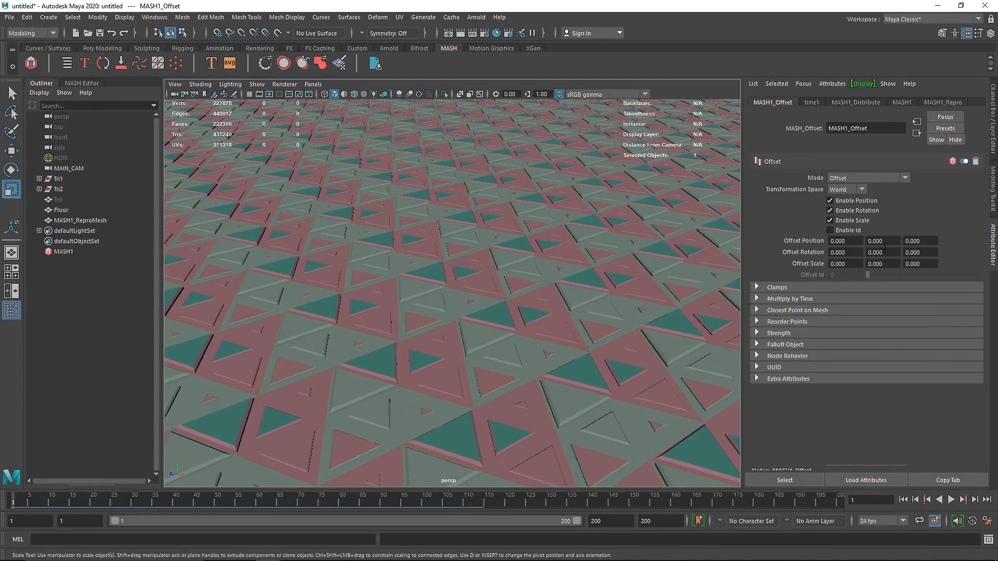
pyautogui.click(930, 252)
pyautogui.write('180')
pyautogui.press('Return')
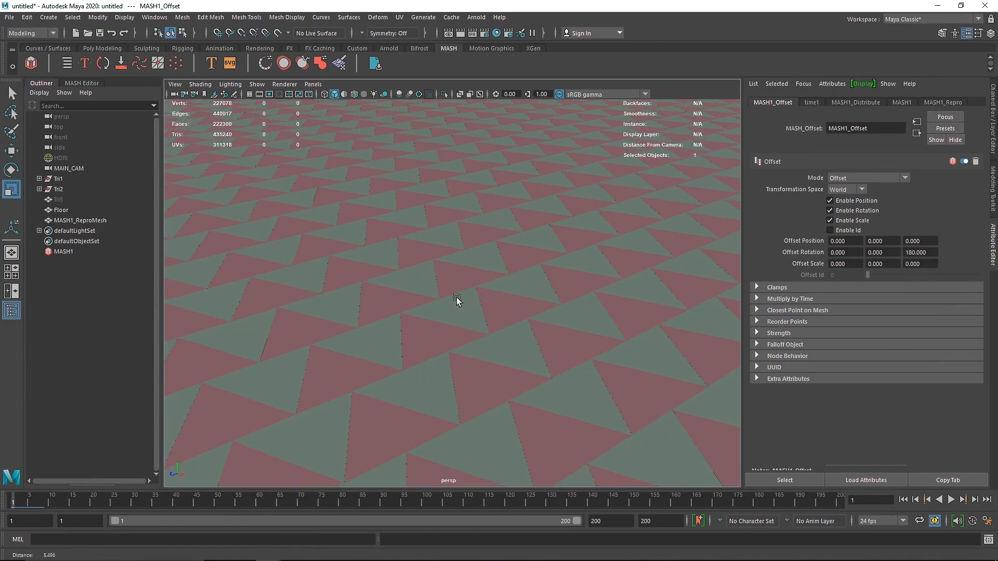
pyautogui.keyDown('alt'); pyautogui.moveTo(498, 298); pyautogui.dragTo(484, 362); pyautogui.keyUp('alt')
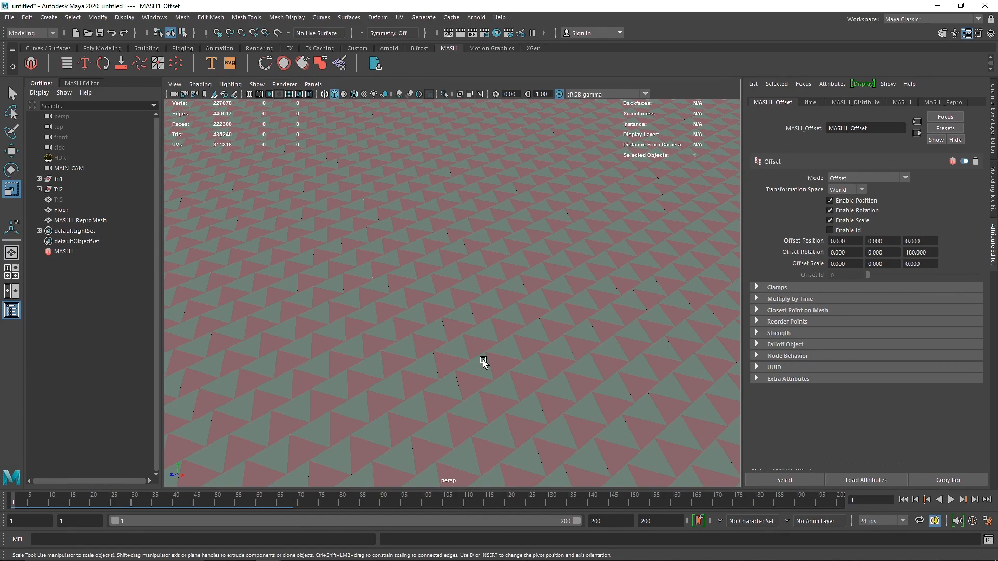
# - Try Y Offset Position values of -1 and -0.1 on MASH1_Offset, viewing the floor edge-on
pyautogui.moveTo(884, 243); pyautogui.dragTo(850, 244)
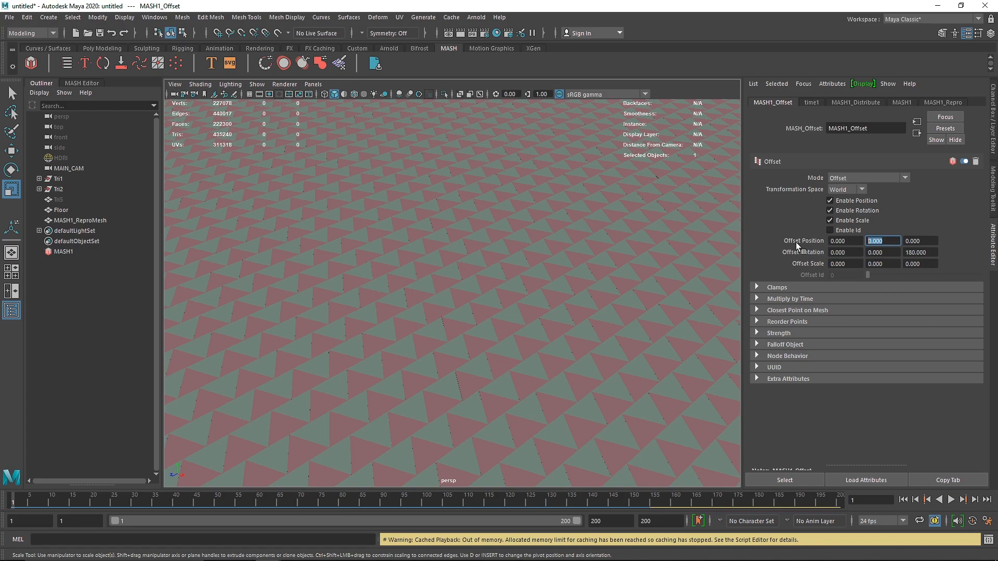
pyautogui.write('-1')
pyautogui.press('Return')
pyautogui.keyDown('alt'); pyautogui.moveTo(573, 313); pyautogui.dragTo(442, 312, button='right'); pyautogui.keyUp('alt')
pyautogui.moveTo(431, 327)
pyautogui.keyDown('alt'); pyautogui.mouseDown()
pyautogui.moveTo(418, 307)
pyautogui.moveTo(419, 318)
pyautogui.mouseUp(); pyautogui.keyUp('alt')
pyautogui.keyDown('alt'); pyautogui.moveTo(418, 318); pyautogui.dragTo(457, 320, button='right'); pyautogui.keyUp('alt')
pyautogui.keyDown('alt'); pyautogui.moveTo(457, 321); pyautogui.dragTo(460, 348); pyautogui.keyUp('alt')
pyautogui.moveTo(891, 242); pyautogui.dragTo(813, 235)
pyautogui.write('-.1')
pyautogui.press('Return')
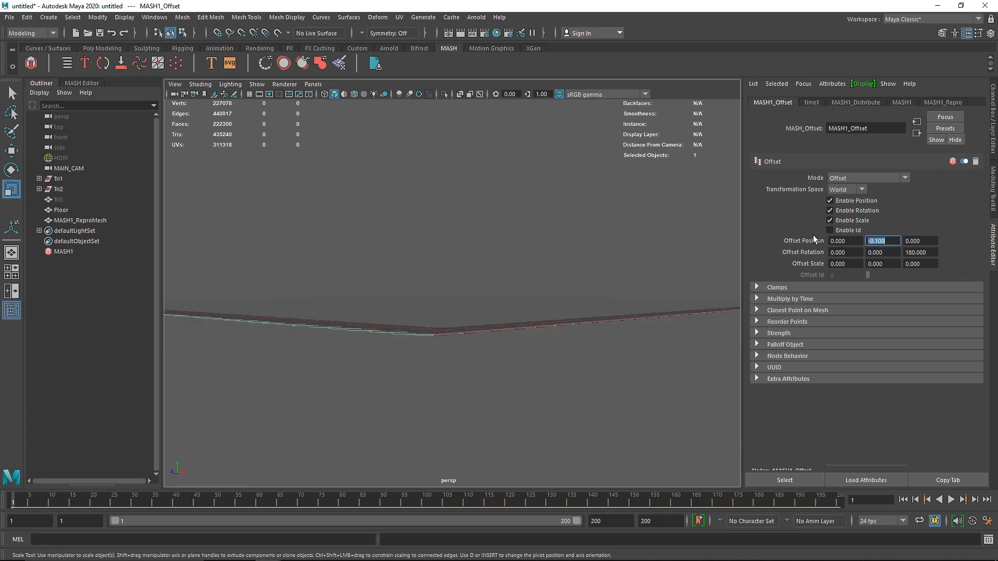
# - Refine the Y Offset Position of MASH1_Offset through -0.05, -0.03 and -0.02 to -0.025
pyautogui.keyDown('alt'); pyautogui.moveTo(495, 331); pyautogui.dragTo(498, 336, button='right'); pyautogui.keyUp('alt')
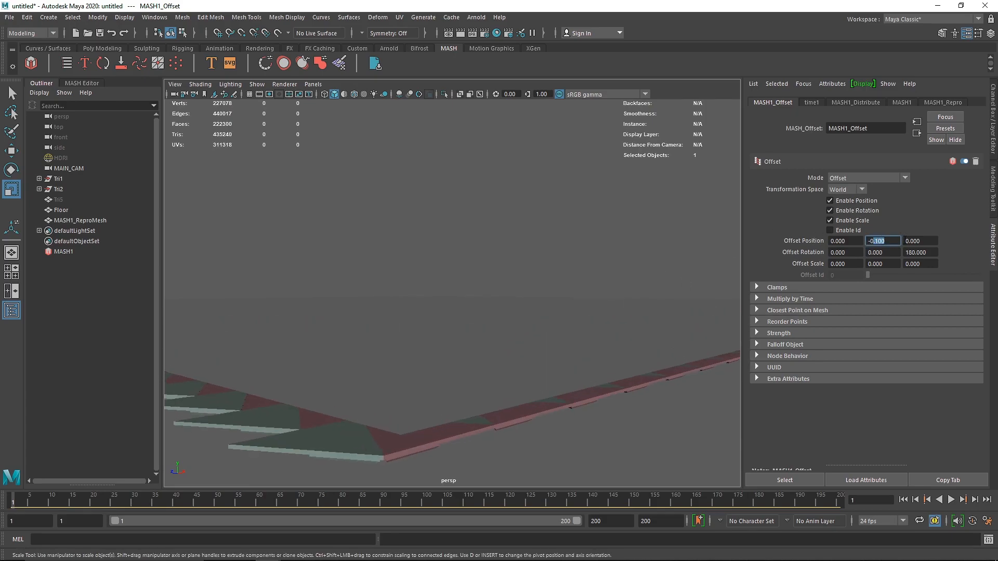
pyautogui.write('50')
pyautogui.press('Return')
pyautogui.keyDown('alt'); pyautogui.moveTo(308, 459); pyautogui.dragTo(314, 456); pyautogui.keyUp('alt')
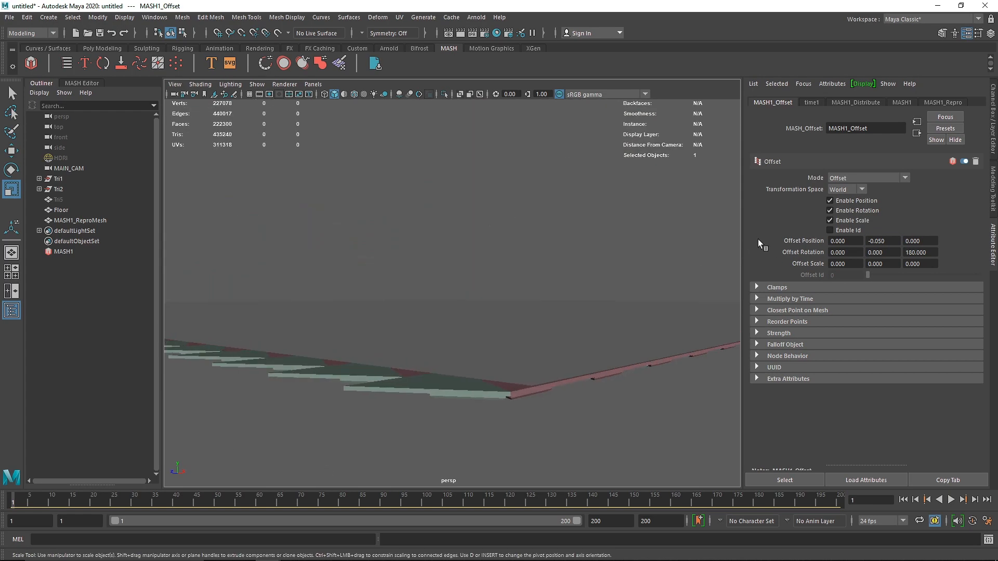
pyautogui.click(878, 241)
pyautogui.write('30')
pyautogui.press('Return')
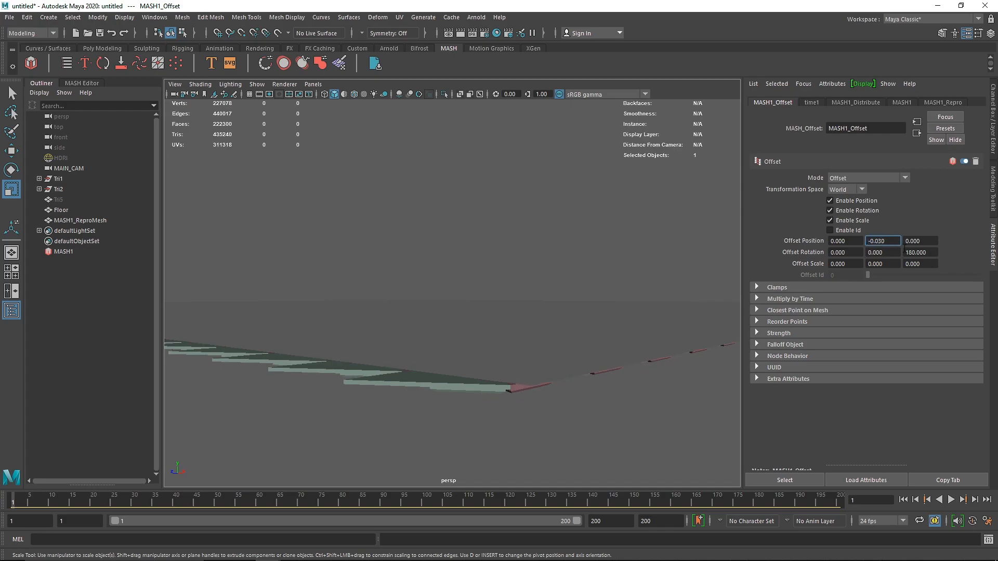
pyautogui.press('Return')
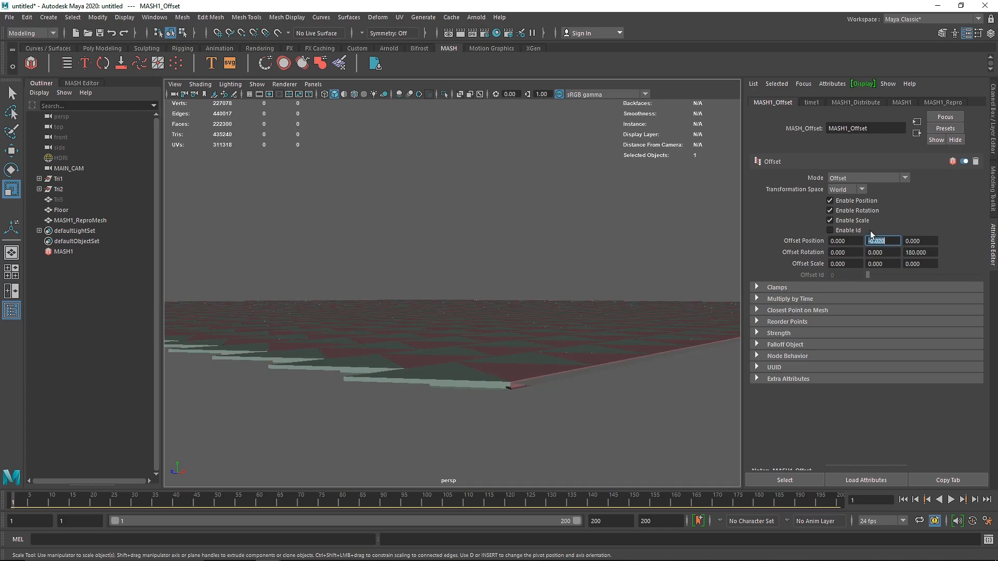
pyautogui.press('Return')
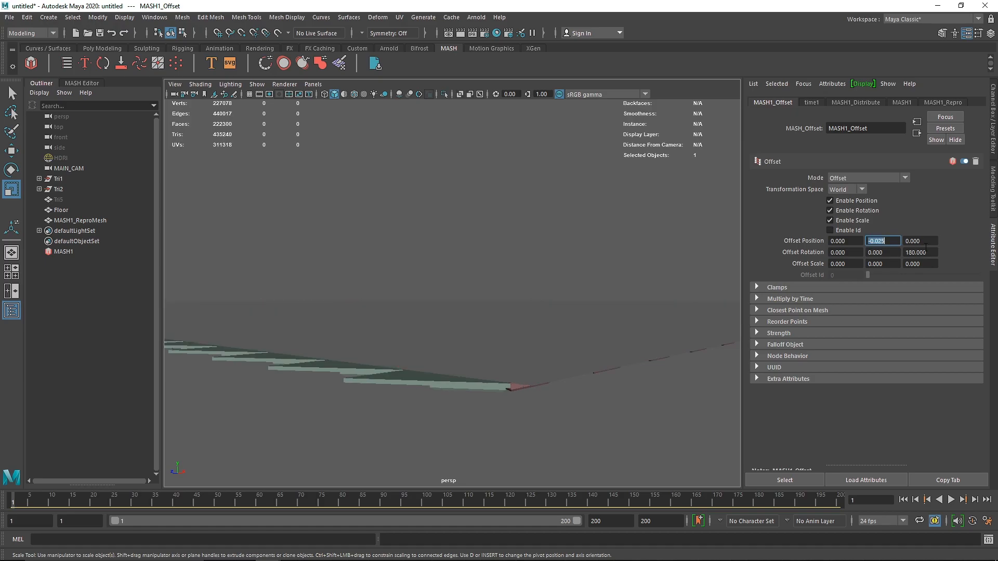
# - Select the tile mesh and create a falloff object for its MASH1_Offset node
pyautogui.keyDown('alt'); pyautogui.moveTo(514, 358); pyautogui.dragTo(376, 378); pyautogui.keyUp('alt')
pyautogui.press('space')
pyautogui.press('space')
pyautogui.press('space')
pyautogui.press('space')
pyautogui.keyDown('alt'); pyautogui.moveTo(546, 210); pyautogui.dragTo(516, 277); pyautogui.keyUp('alt')
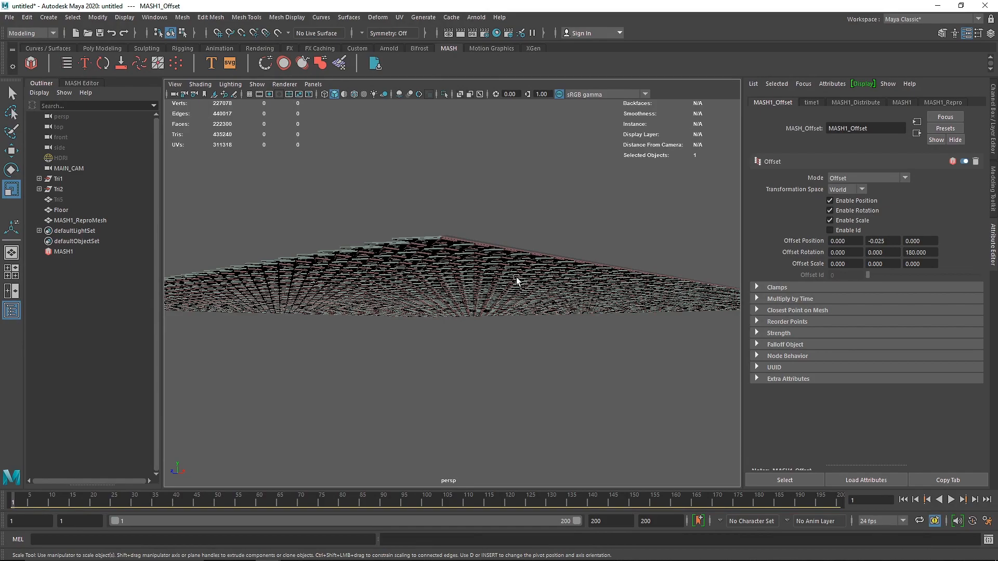
pyautogui.click(516, 277)
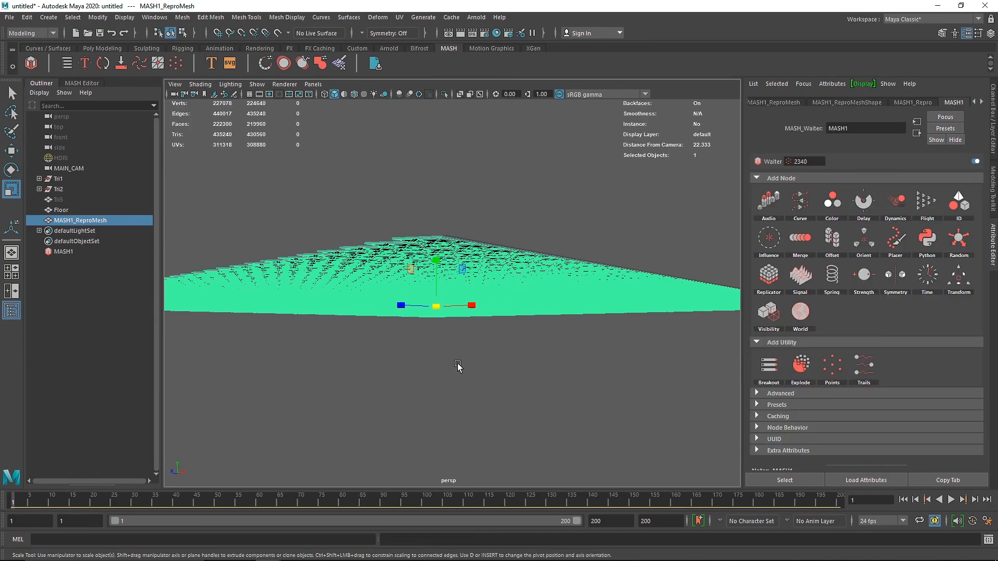
pyautogui.scroll(-3, 885, 99)
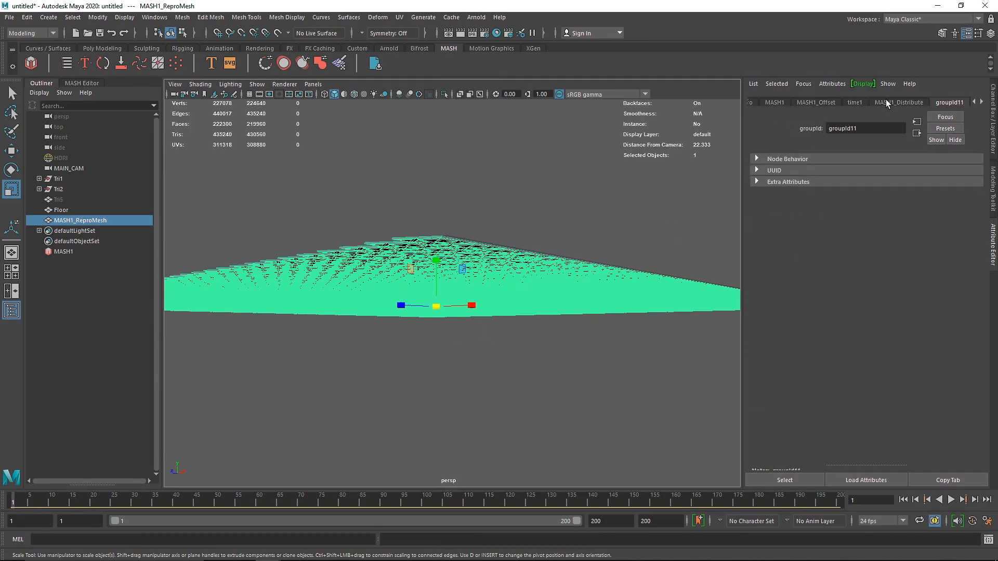
pyautogui.scroll(3, 879, 103)
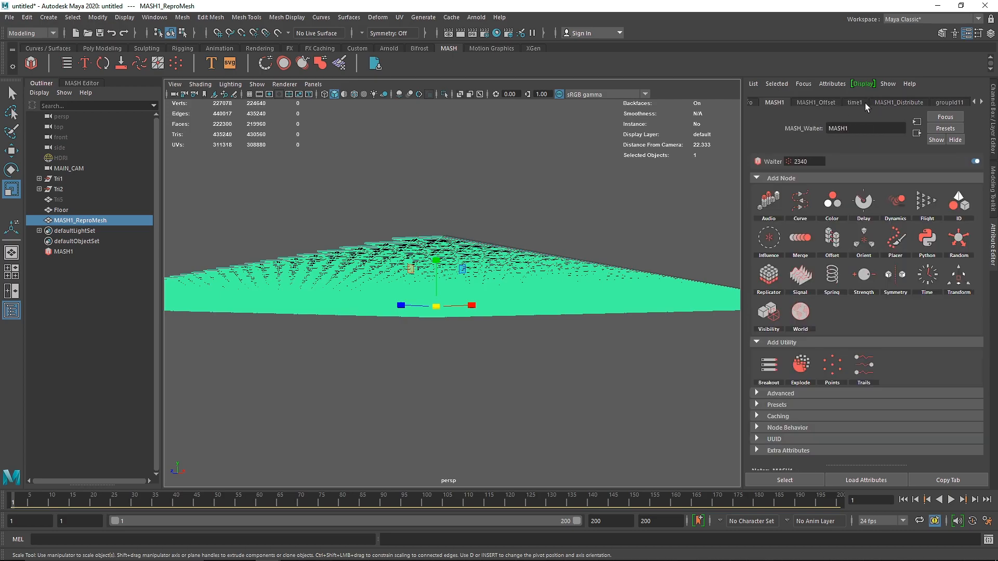
pyautogui.click(824, 103)
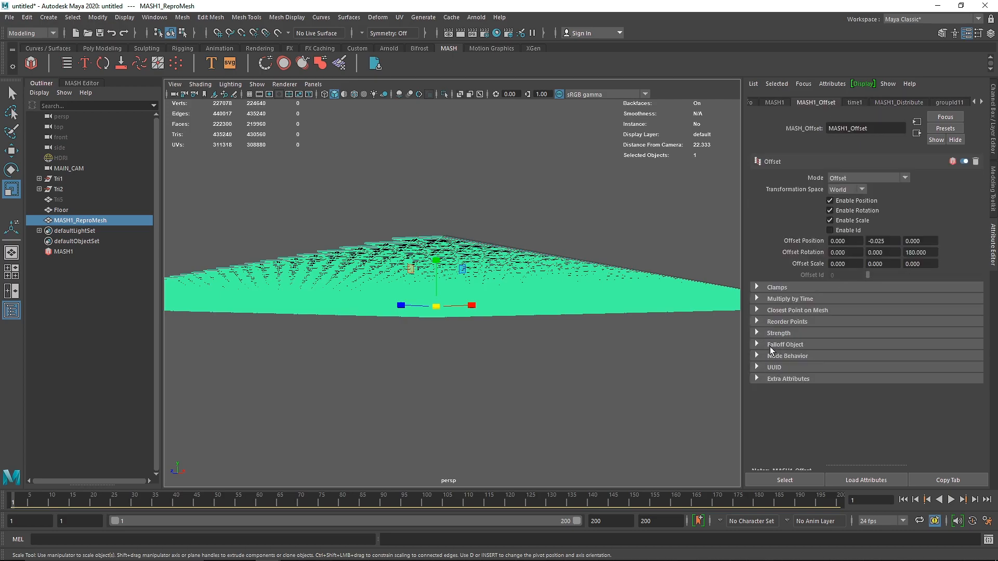
pyautogui.click(786, 344)
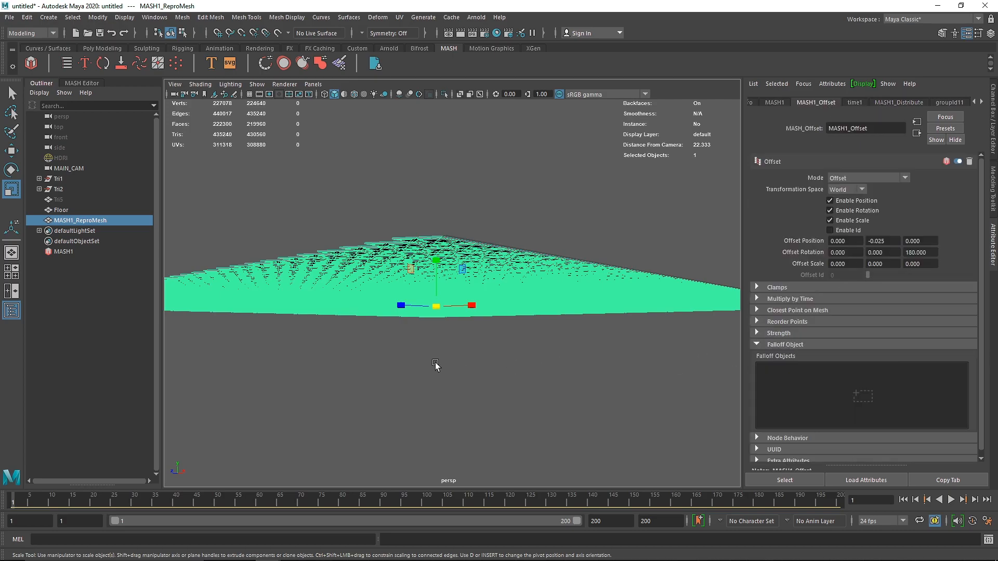
pyautogui.rightClick(797, 369)
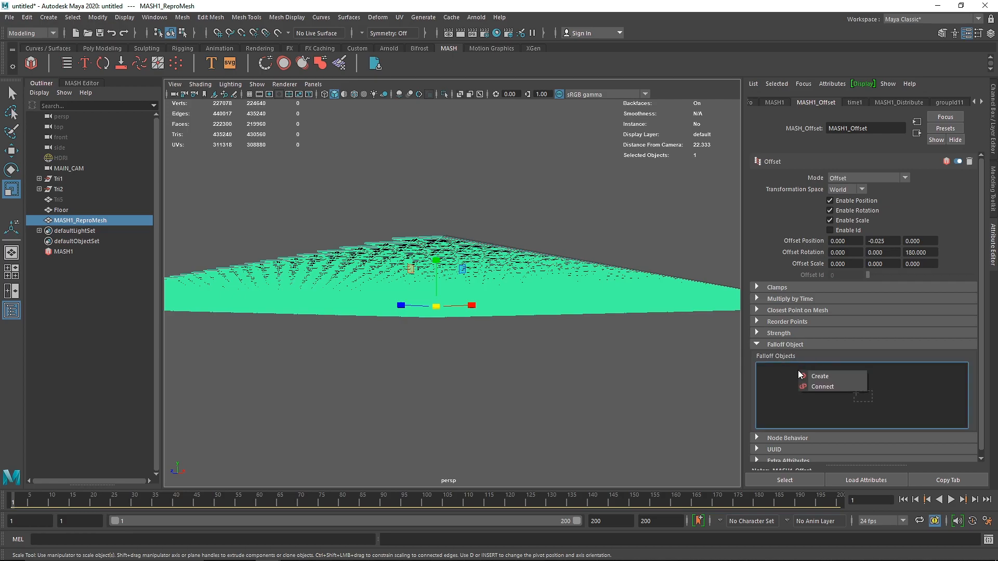
pyautogui.click(834, 375)
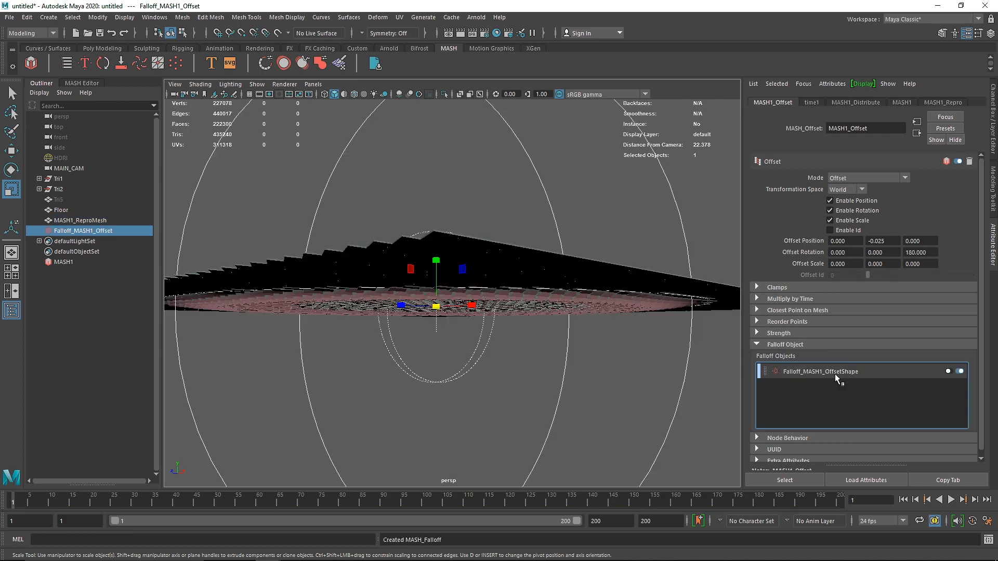
# - Uniformly scale the falloff sphere at the centre of the floor to change how many tiles it flips
pyautogui.keyDown('alt'); pyautogui.moveTo(469, 338); pyautogui.dragTo(493, 305); pyautogui.keyUp('alt')
pyautogui.keyDown('alt'); pyautogui.moveTo(494, 306); pyautogui.dragTo(455, 296, button='right'); pyautogui.keyUp('alt')
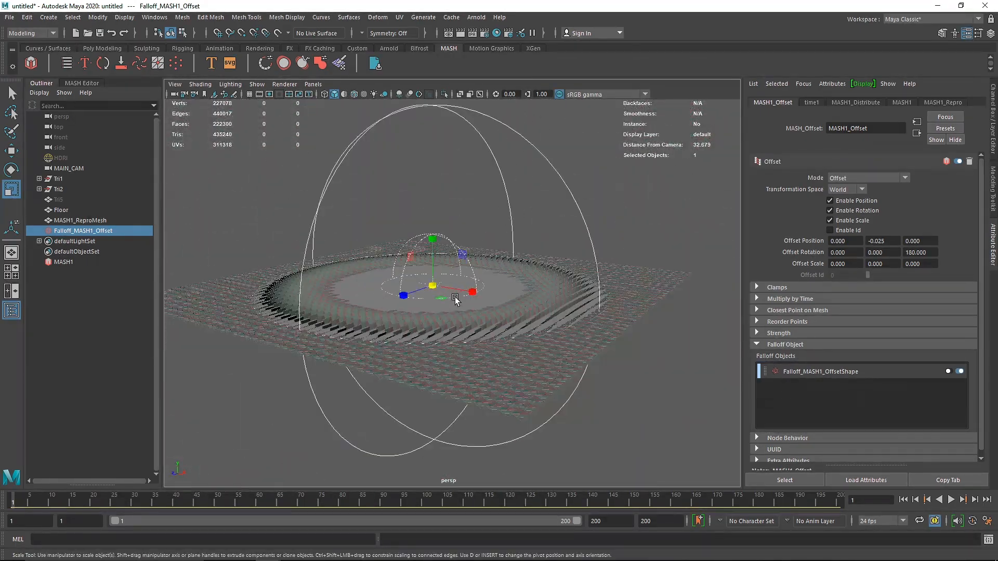
pyautogui.keyDown('alt'); pyautogui.moveTo(455, 296); pyautogui.dragTo(414, 347, button='middle'); pyautogui.keyUp('alt')
pyautogui.keyDown('alt'); pyautogui.moveTo(415, 346); pyautogui.dragTo(474, 369, button='right'); pyautogui.keyUp('alt')
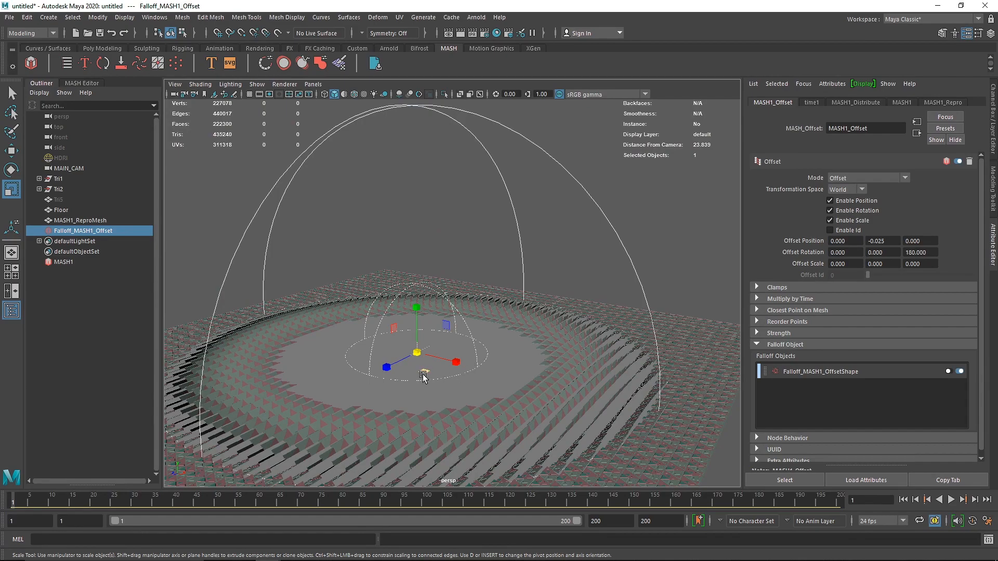
pyautogui.moveTo(416, 352)
pyautogui.mouseDown()
pyautogui.moveTo(371, 362)
pyautogui.moveTo(399, 361)
pyautogui.mouseUp()
pyautogui.keyDown('alt'); pyautogui.moveTo(399, 360); pyautogui.dragTo(408, 367); pyautogui.keyUp('alt')
pyautogui.keyDown('alt'); pyautogui.moveTo(407, 367); pyautogui.dragTo(422, 402, button='right'); pyautogui.keyUp('alt')
pyautogui.keyDown('alt'); pyautogui.moveTo(422, 403); pyautogui.dragTo(427, 337, button='middle'); pyautogui.keyUp('alt')
pyautogui.keyDown('alt'); pyautogui.moveTo(427, 337); pyautogui.dragTo(335, 384); pyautogui.keyUp('alt')
pyautogui.keyDown('alt'); pyautogui.moveTo(454, 313); pyautogui.dragTo(530, 305, button='right'); pyautogui.keyUp('alt')
pyautogui.keyDown('alt'); pyautogui.moveTo(530, 305); pyautogui.dragTo(453, 328); pyautogui.keyUp('alt')
pyautogui.moveTo(410, 266)
pyautogui.mouseDown()
pyautogui.moveTo(428, 274)
pyautogui.moveTo(417, 276)
pyautogui.mouseUp()
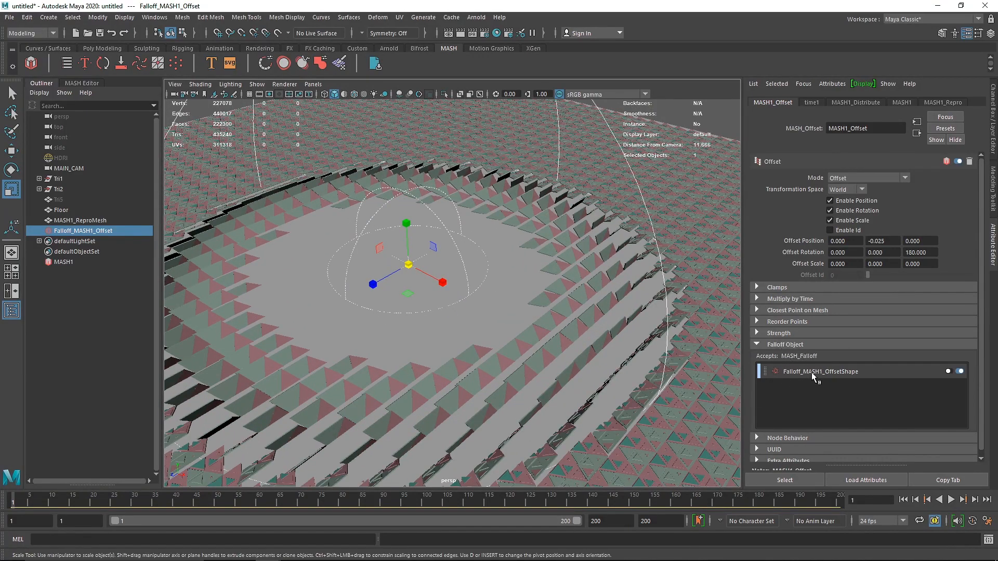
# - Try the Cube shape on the MASH1_Offset falloff, scale it, and return the shape to Sphere
pyautogui.doubleClick(812, 372)
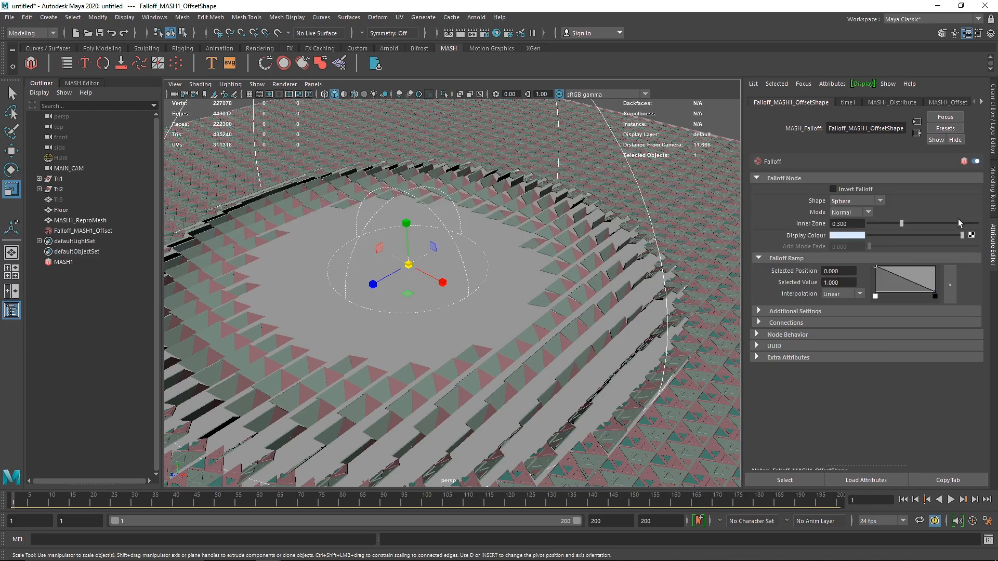
pyautogui.click(857, 203)
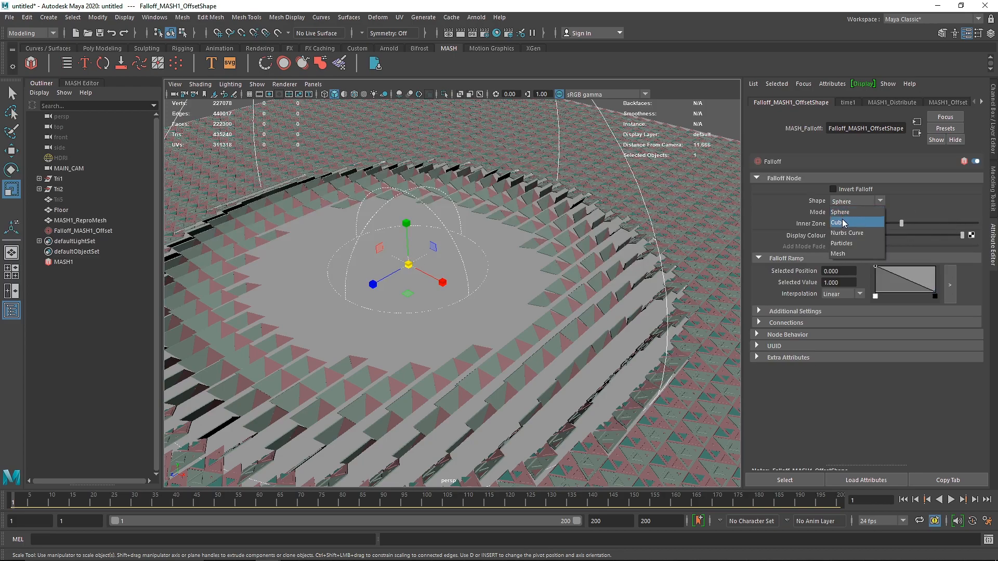
pyautogui.click(839, 223)
pyautogui.keyDown('alt'); pyautogui.moveTo(448, 248); pyautogui.dragTo(324, 276, button='right'); pyautogui.keyUp('alt')
pyautogui.moveTo(425, 274)
pyautogui.mouseDown()
pyautogui.moveTo(445, 282)
pyautogui.moveTo(427, 277)
pyautogui.mouseUp()
pyautogui.click(868, 203)
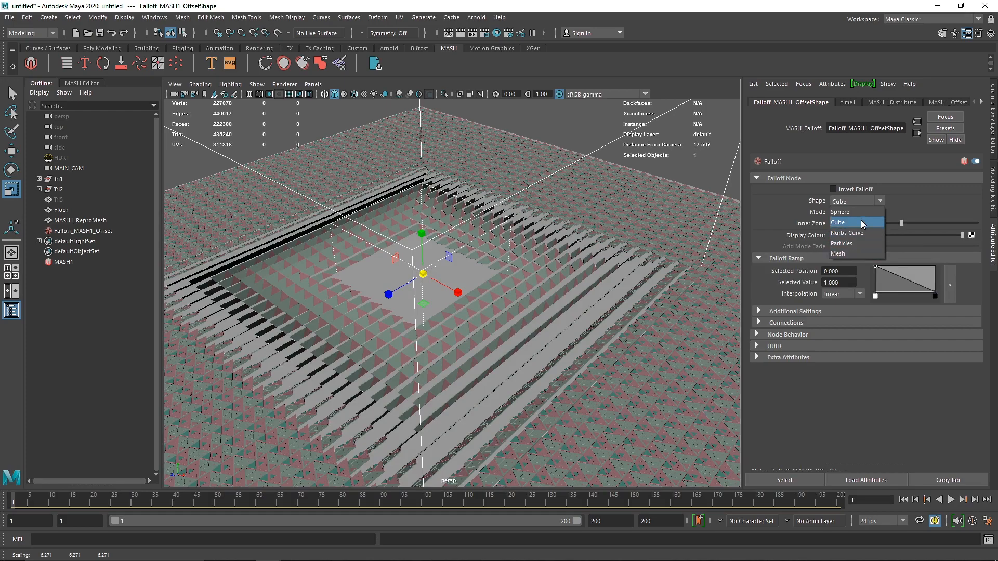
pyautogui.click(859, 213)
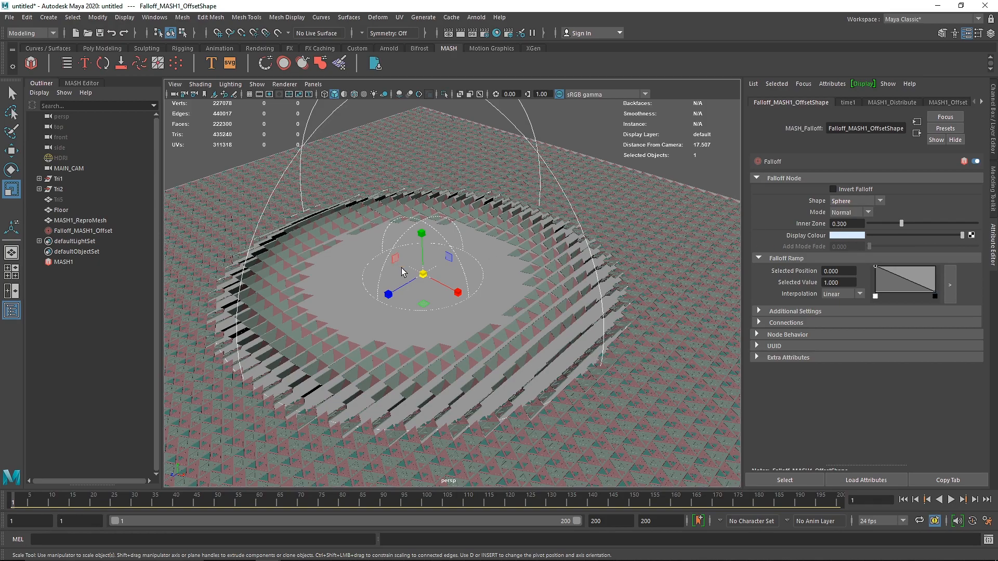
# - Try an Inner Zone of 0.376 on the falloff and return it to 0.3
pyautogui.click(422, 274)
pyautogui.click(909, 224)
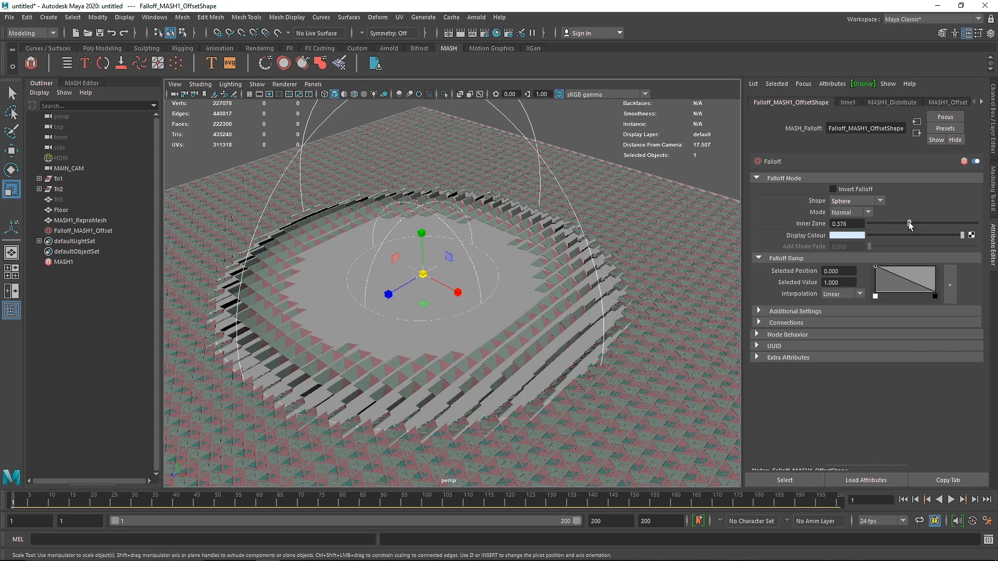
pyautogui.doubleClick(841, 224)
pyautogui.write('30')
pyautogui.press('Return')
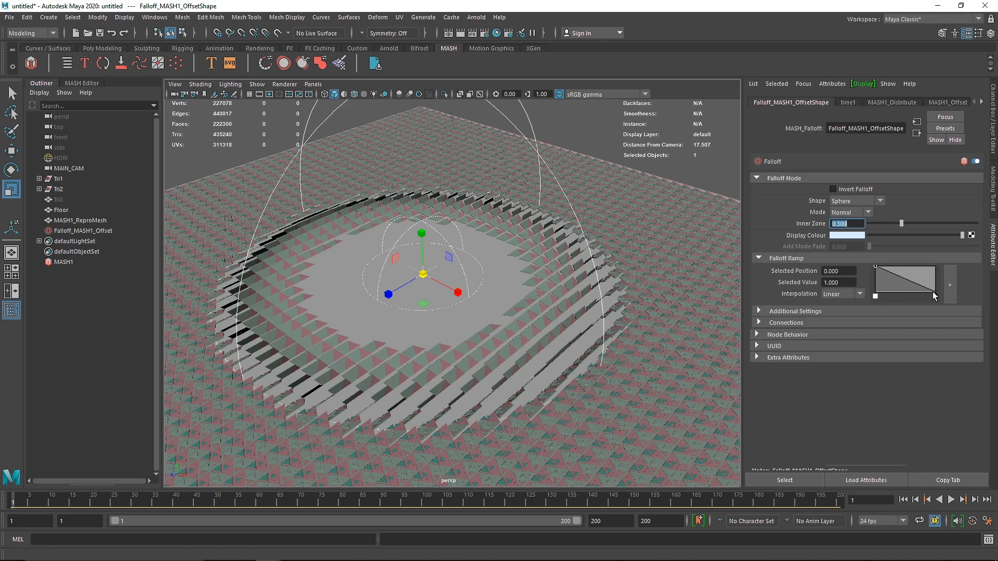
# - Set the interpolation of the falloff ramp's start and end points to Smooth
pyautogui.click(850, 294)
pyautogui.click(852, 325)
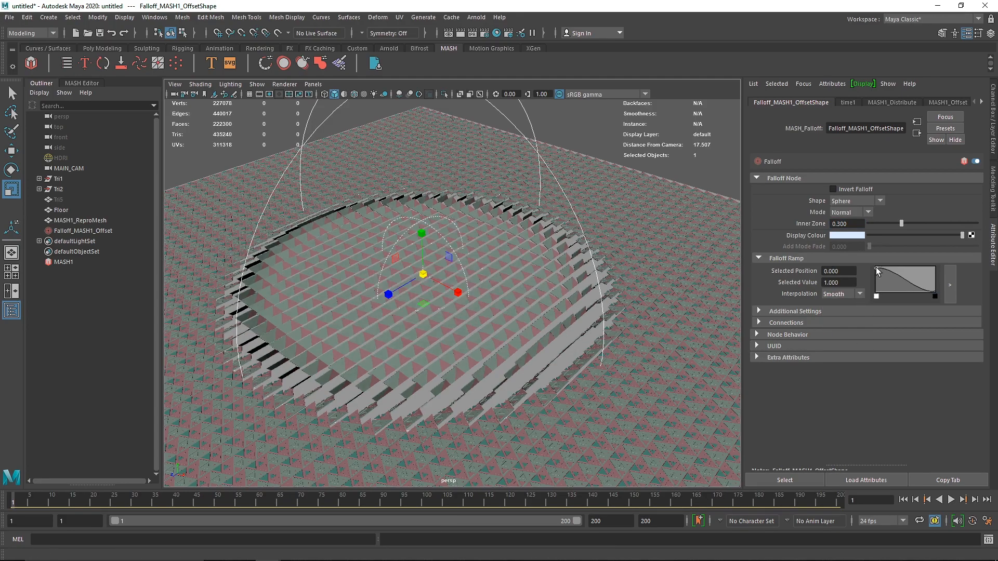
pyautogui.click(935, 291)
pyautogui.click(843, 294)
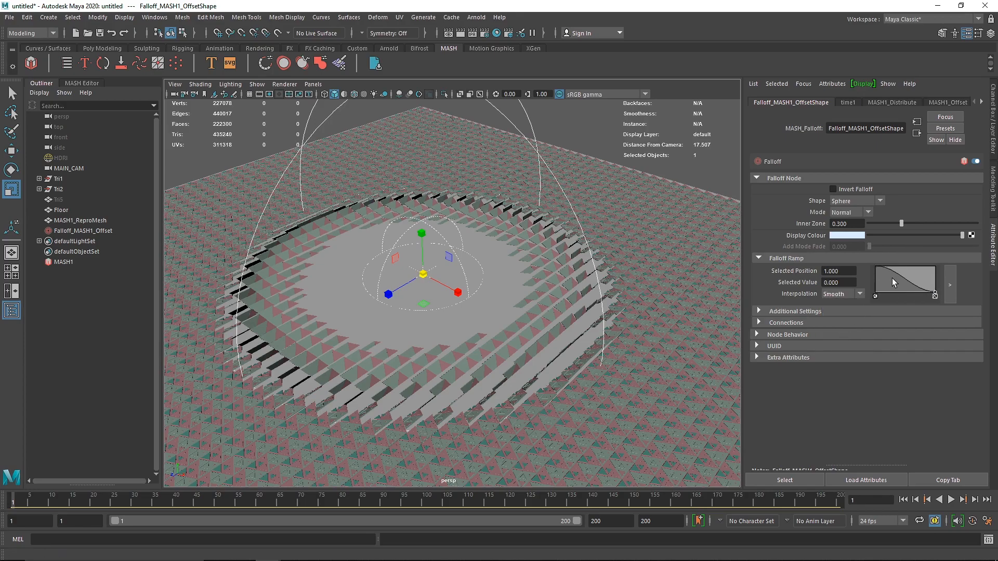
# - Open the enlarged falloff ramp and shape one hump, with start value 0 and a middle point of value 1 at position 0.4548
pyautogui.click(951, 287)
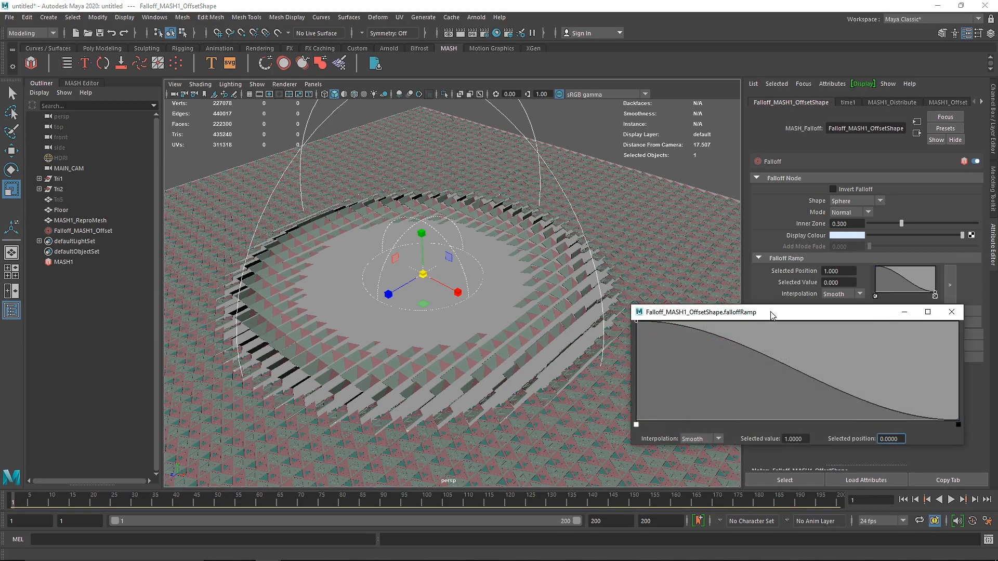
pyautogui.moveTo(773, 314); pyautogui.dragTo(767, 255)
pyautogui.moveTo(631, 263); pyautogui.dragTo(620, 379)
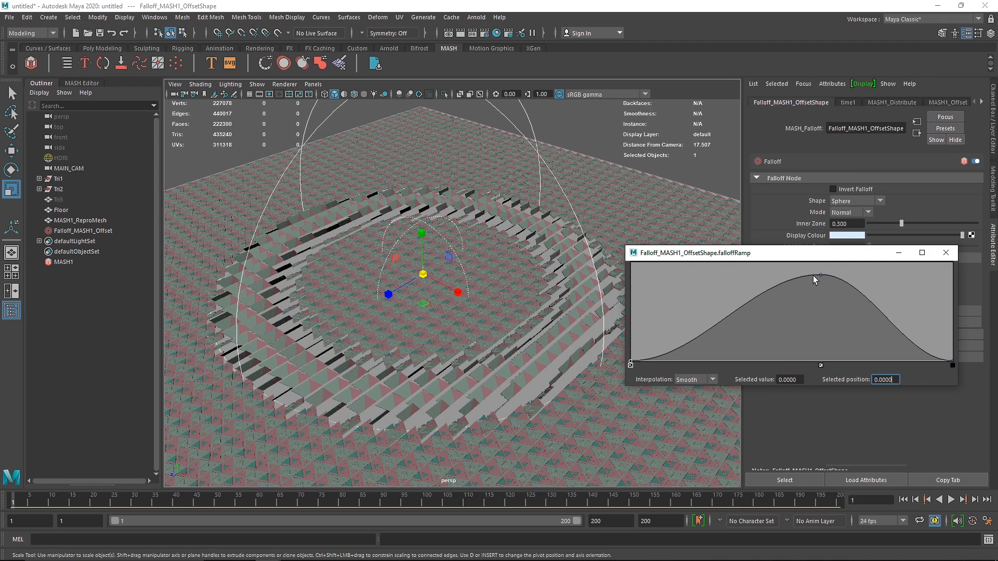
pyautogui.moveTo(820, 274); pyautogui.dragTo(776, 258)
pyautogui.moveTo(423, 274)
pyautogui.mouseDown()
pyautogui.moveTo(452, 273)
pyautogui.moveTo(420, 276)
pyautogui.mouseUp()
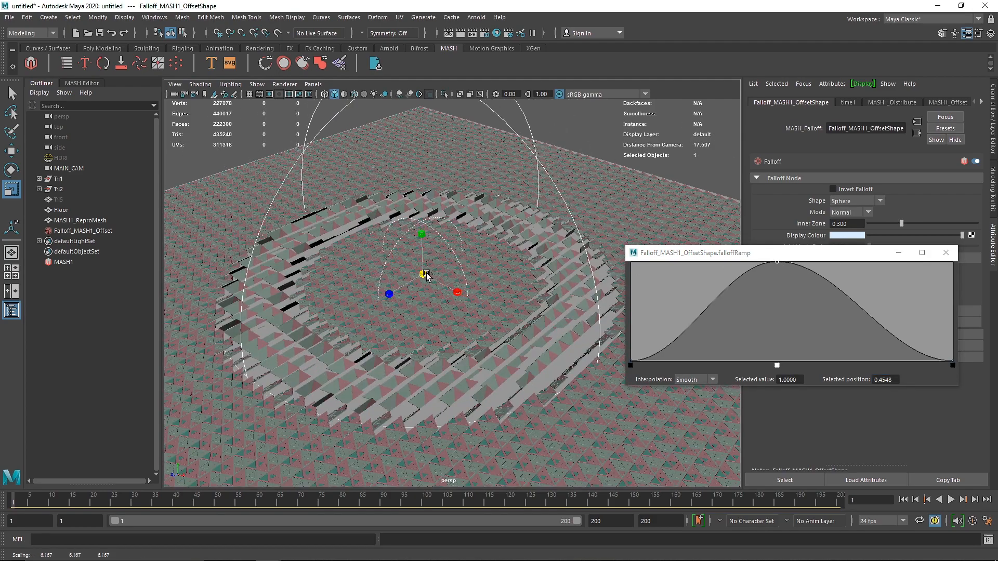
# - Reshape the ramp into a wave with value 1 at 0, value 0 at 0.2984 and value 1 at 0.6484, and close its editor
pyautogui.moveTo(633, 360); pyautogui.dragTo(721, 362)
pyautogui.moveTo(777, 263); pyautogui.dragTo(834, 262)
pyautogui.moveTo(660, 359); pyautogui.dragTo(627, 260)
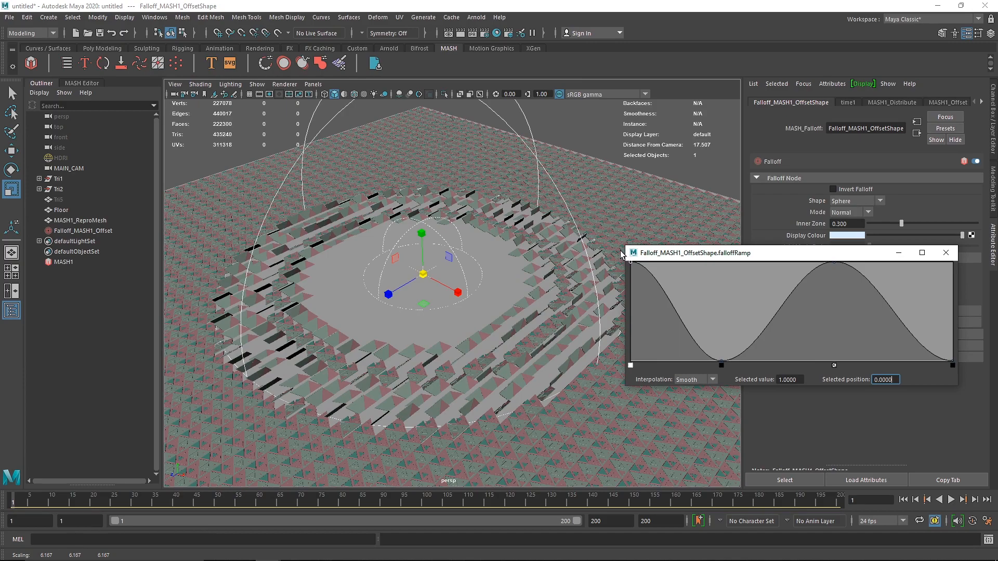
pyautogui.moveTo(724, 252)
pyautogui.mouseDown()
pyautogui.moveTo(699, 249)
pyautogui.moveTo(734, 252)
pyautogui.mouseUp()
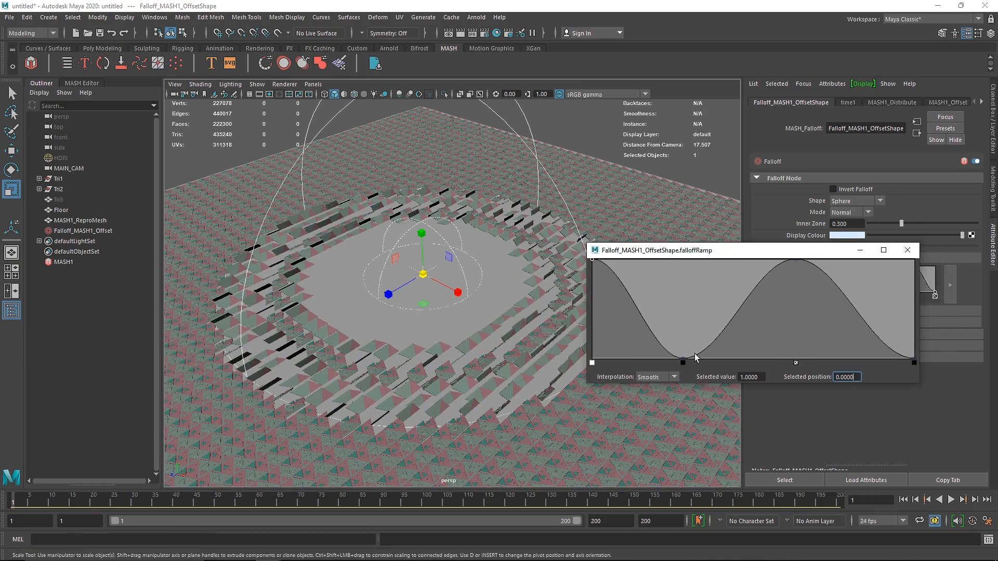
pyautogui.moveTo(684, 356); pyautogui.dragTo(688, 360)
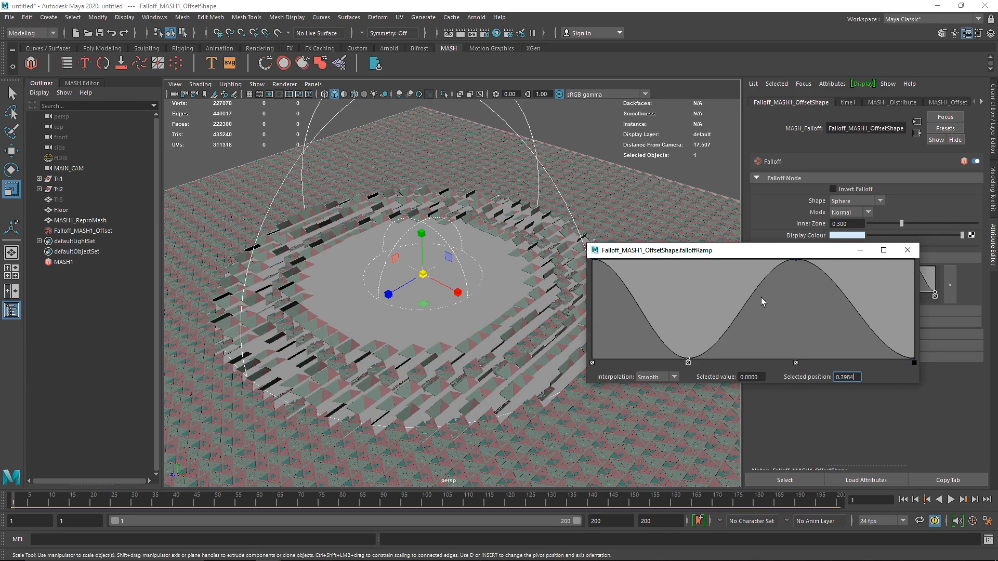
pyautogui.moveTo(796, 263); pyautogui.dragTo(801, 262)
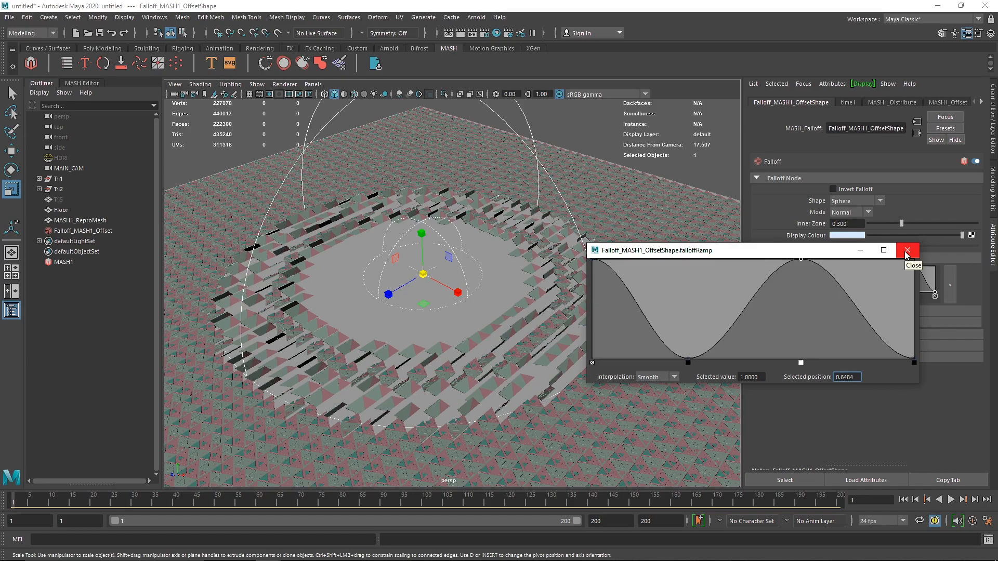
pyautogui.click(906, 251)
# - Invert the falloff and rescale its sphere to preview how the tiles flip
pyautogui.moveTo(425, 272); pyautogui.dragTo(414, 309)
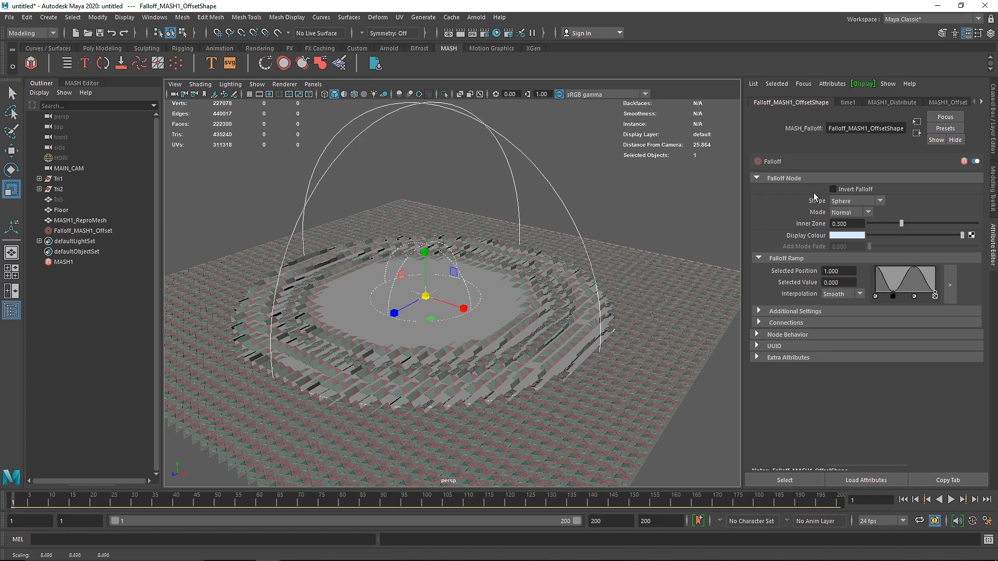
pyautogui.click(833, 190)
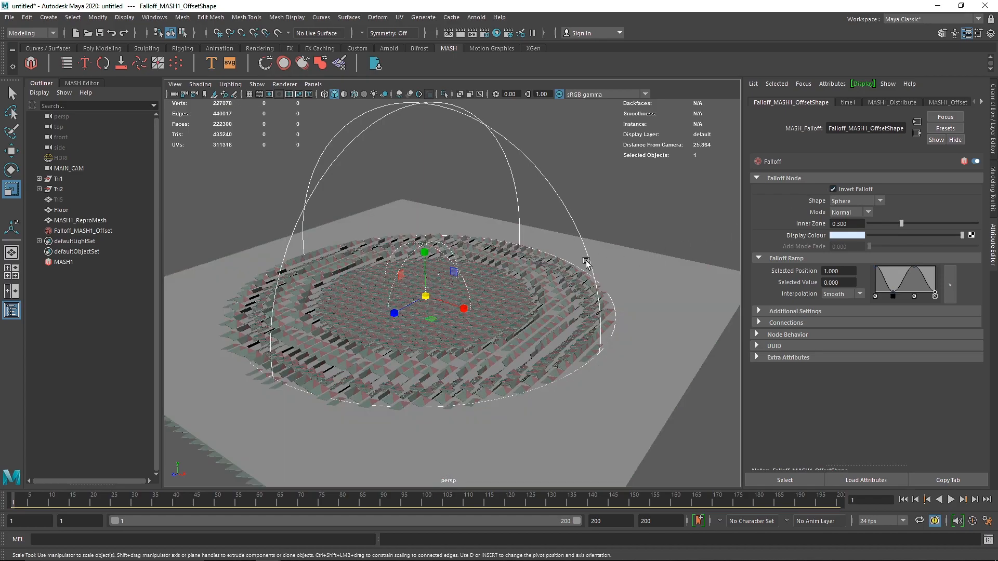
pyautogui.moveTo(427, 298); pyautogui.dragTo(406, 304)
pyautogui.keyDown('alt'); pyautogui.moveTo(409, 316); pyautogui.dragTo(552, 365, button='right'); pyautogui.keyUp('alt')
pyautogui.keyDown('alt'); pyautogui.moveTo(552, 363); pyautogui.dragTo(411, 356); pyautogui.keyUp('alt')
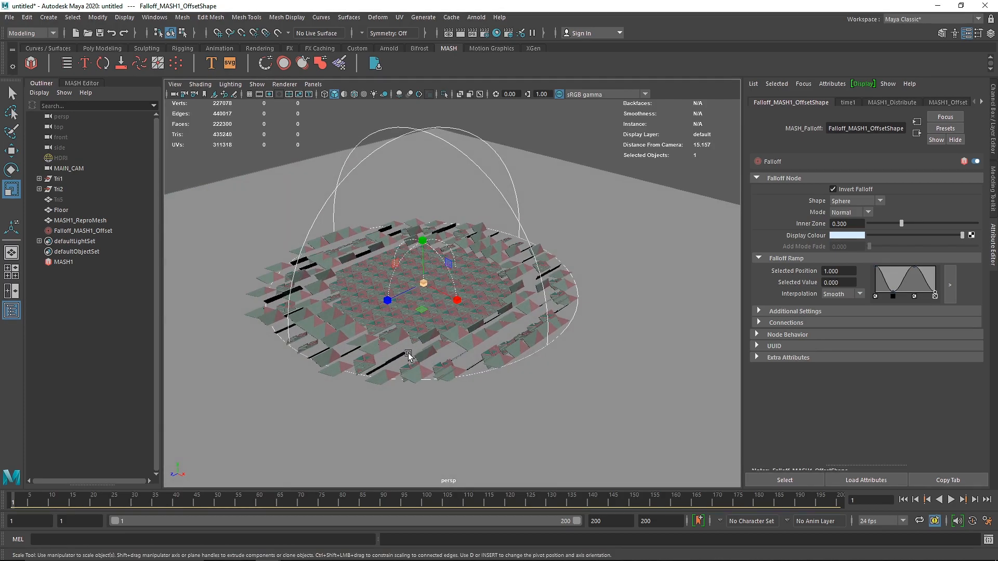
pyautogui.moveTo(424, 284)
pyautogui.mouseDown()
pyautogui.moveTo(450, 285)
pyautogui.moveTo(414, 289)
pyautogui.mouseUp()
pyautogui.scroll(1, 432, 294)
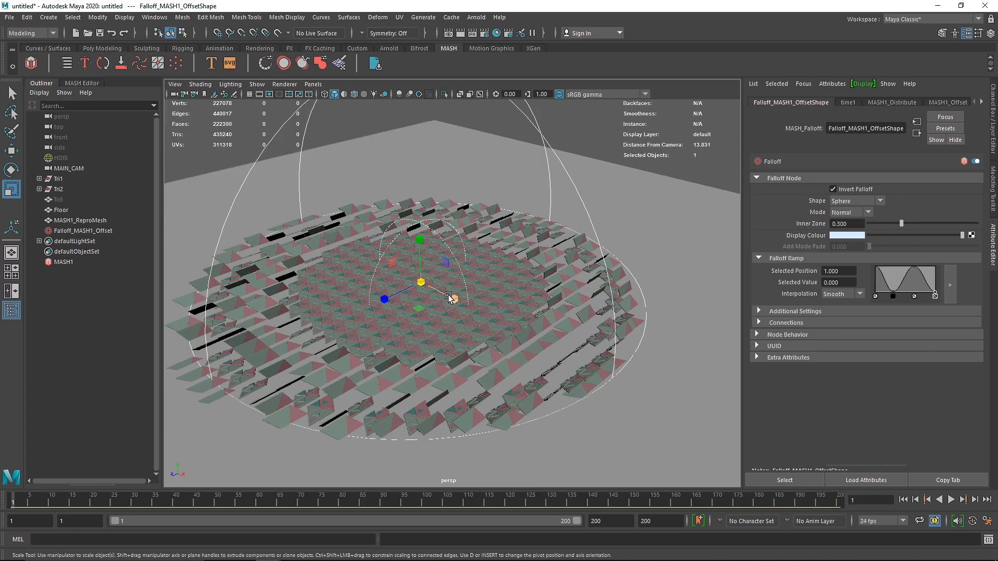
pyautogui.click(422, 284)
pyautogui.moveTo(421, 280); pyautogui.dragTo(397, 286)
pyautogui.keyDown('alt'); pyautogui.moveTo(398, 287); pyautogui.dragTo(780, 330, button='right'); pyautogui.keyUp('alt')
pyautogui.keyDown('alt'); pyautogui.moveTo(378, 268); pyautogui.dragTo(244, 265, button='right'); pyautogui.keyUp('alt')
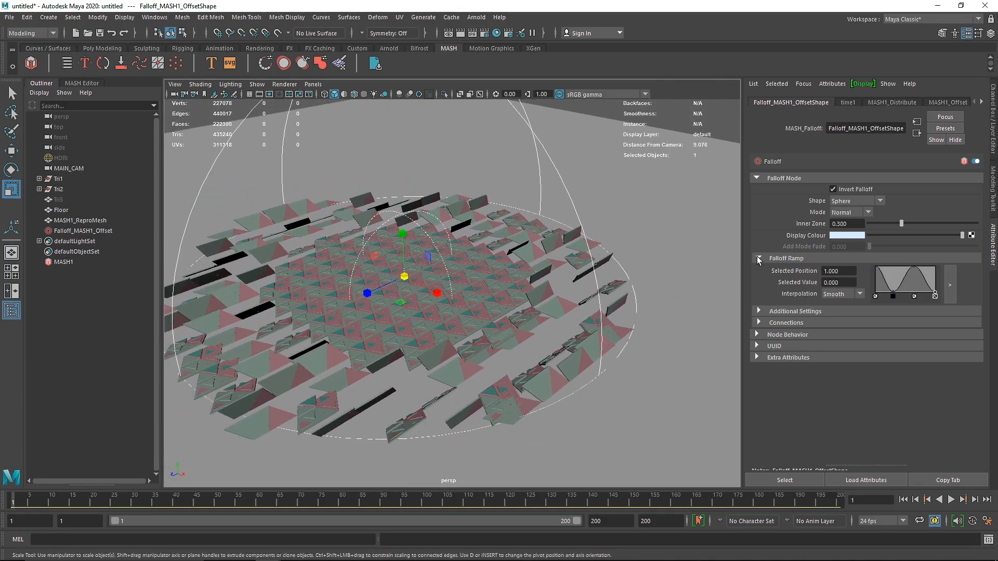
# - Try Inner Zone values of 0.4 and 0.566 on the falloff and set it to 0.5
pyautogui.write('0.4')
pyautogui.press('Return')
pyautogui.moveTo(928, 225); pyautogui.dragTo(930, 225)
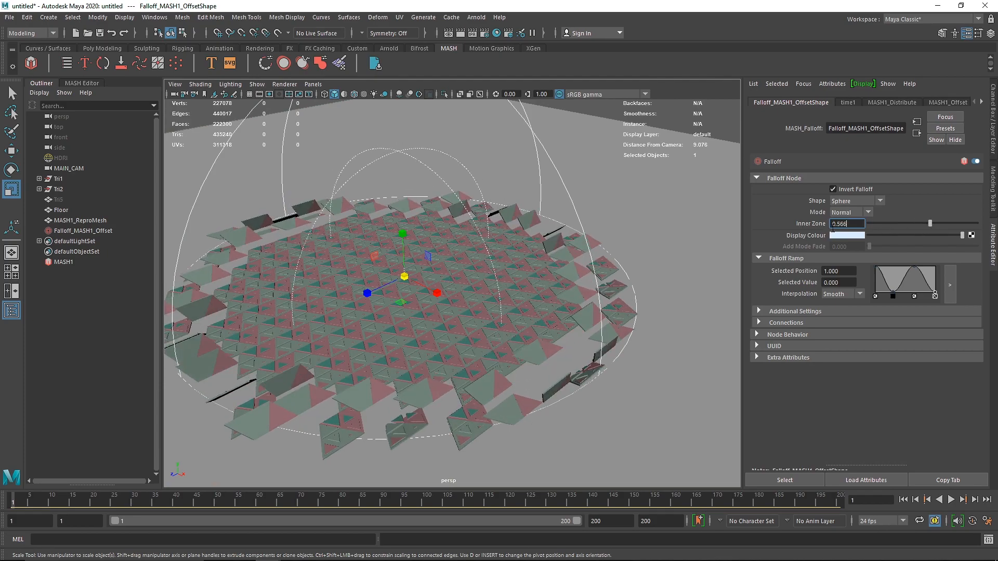
pyautogui.write('0.5')
pyautogui.press('Return')
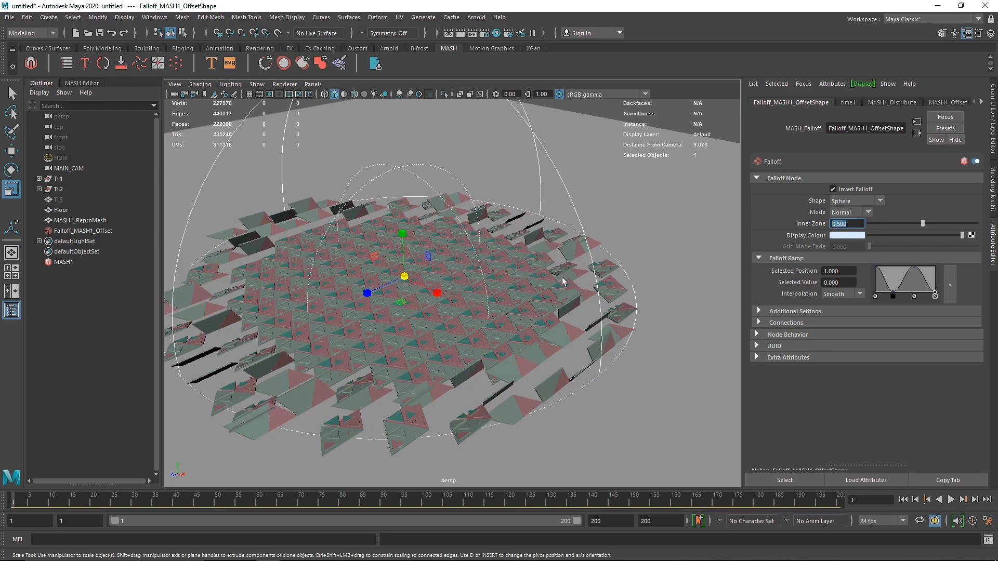
# - Scale the falloff sphere down to almost nothing at frame 1 and key its scale
pyautogui.moveTo(411, 277); pyautogui.dragTo(376, 286)
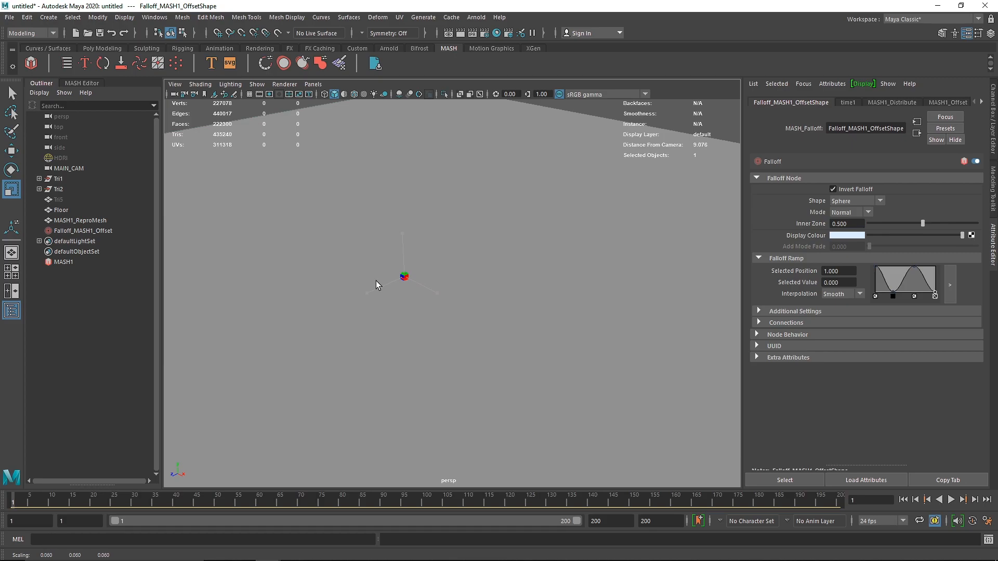
pyautogui.keyDown('alt'); pyautogui.moveTo(384, 284); pyautogui.dragTo(718, 341, button='right'); pyautogui.keyUp('alt')
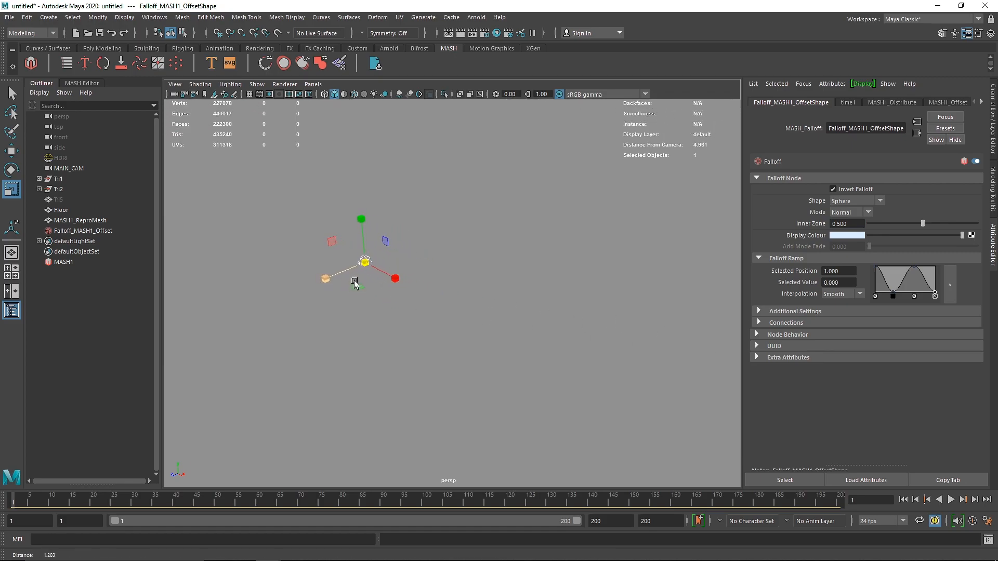
pyautogui.hotkey('alt', 'v')
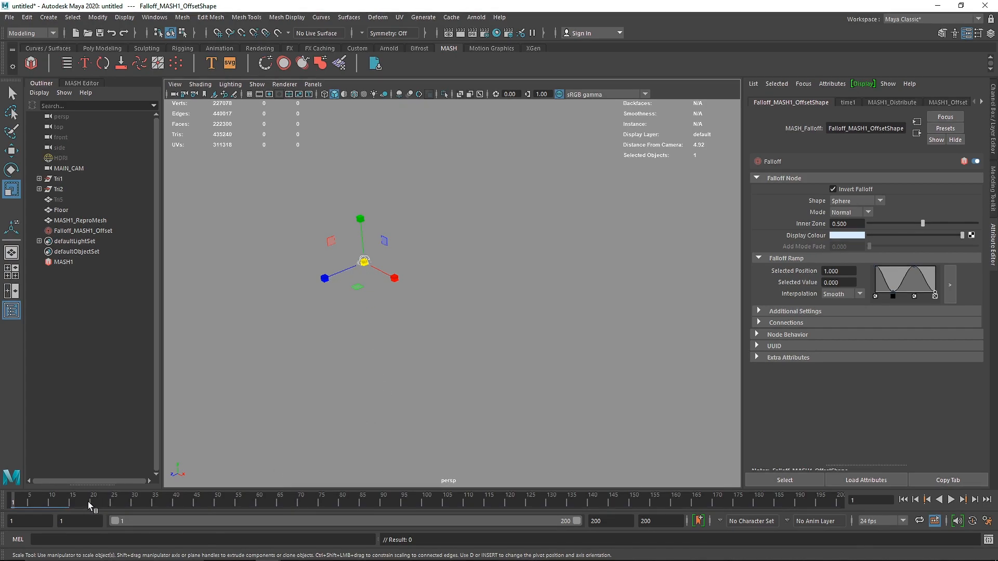
# - Scale the falloff sphere up at frame 200 until it covers the whole floor, and key its scale
pyautogui.moveTo(734, 503); pyautogui.dragTo(863, 504)
pyautogui.moveTo(366, 262); pyautogui.dragTo(915, 307)
pyautogui.keyDown('alt'); pyautogui.moveTo(607, 318); pyautogui.dragTo(208, 304, button='right'); pyautogui.keyUp('alt')
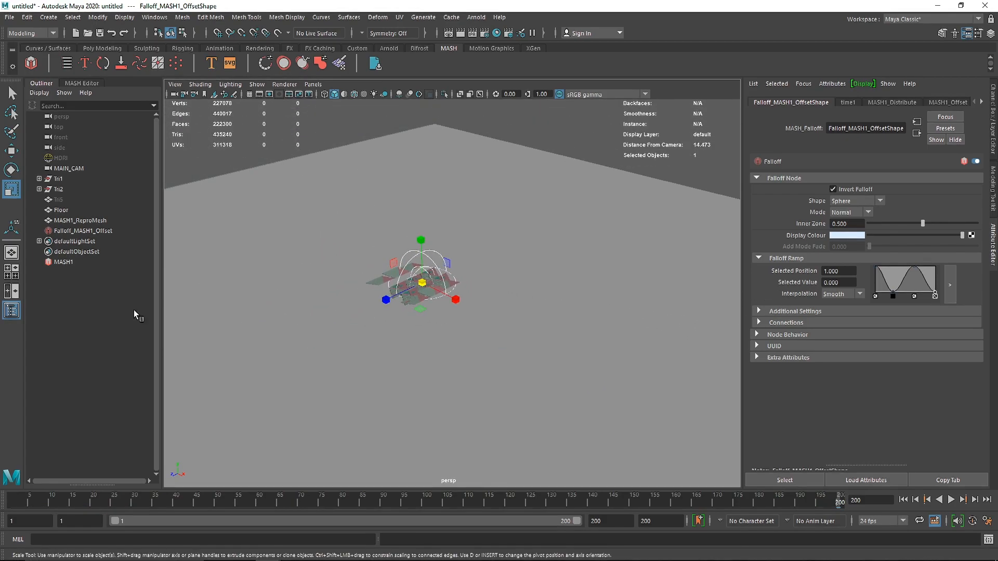
pyautogui.press('a')
pyautogui.moveTo(443, 289); pyautogui.dragTo(996, 353)
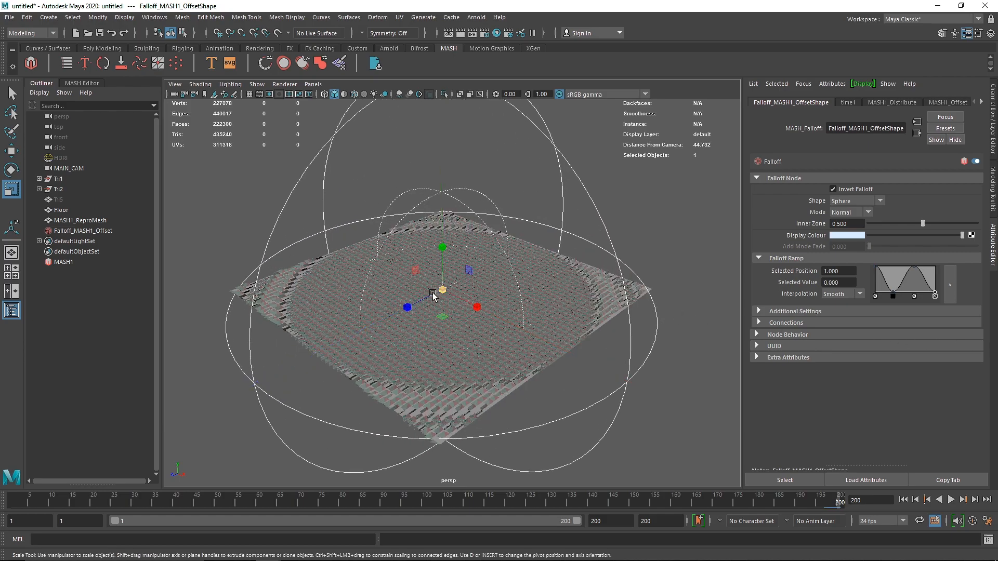
pyautogui.moveTo(442, 289)
pyautogui.mouseDown()
pyautogui.moveTo(470, 285)
pyautogui.moveTo(449, 291)
pyautogui.mouseUp()
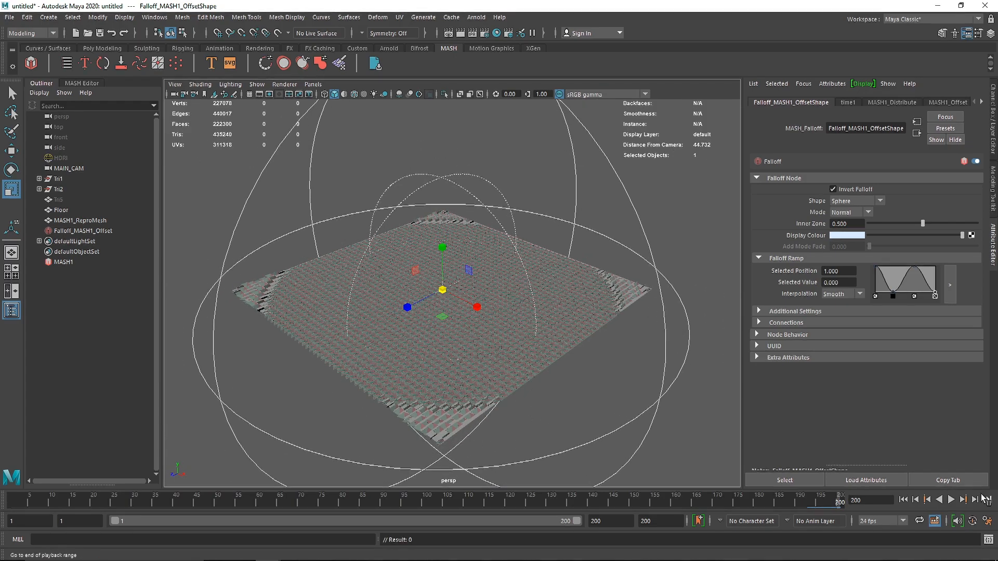
# - Play back the growing falloff animation, examine the tiles flipping, and stop at frame 76
pyautogui.click(951, 499)
pyautogui.click(952, 500)
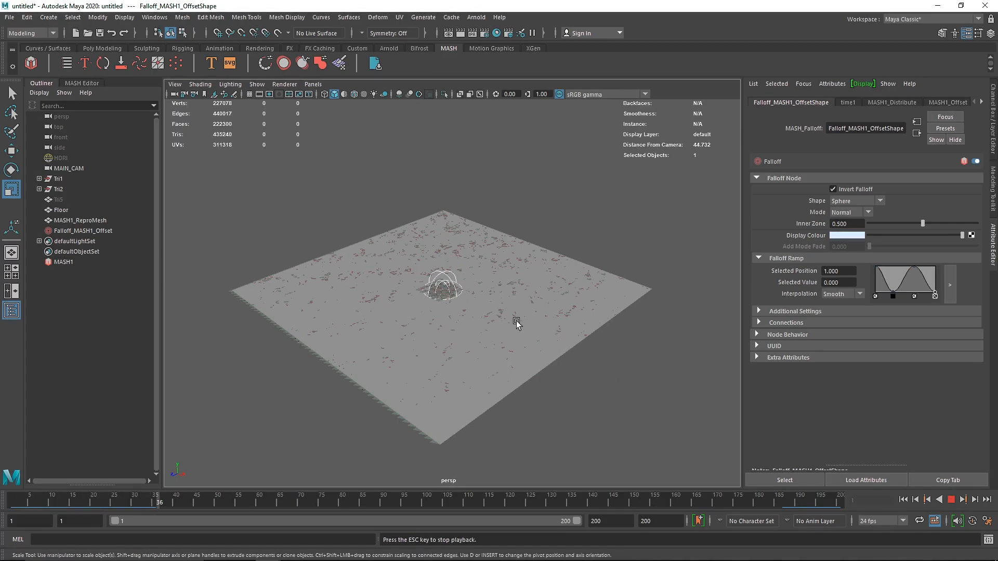
pyautogui.keyDown('alt'); pyautogui.moveTo(471, 291); pyautogui.dragTo(728, 356, button='right'); pyautogui.keyUp('alt')
pyautogui.keyDown('alt'); pyautogui.moveTo(444, 329); pyautogui.dragTo(412, 341); pyautogui.keyUp('alt')
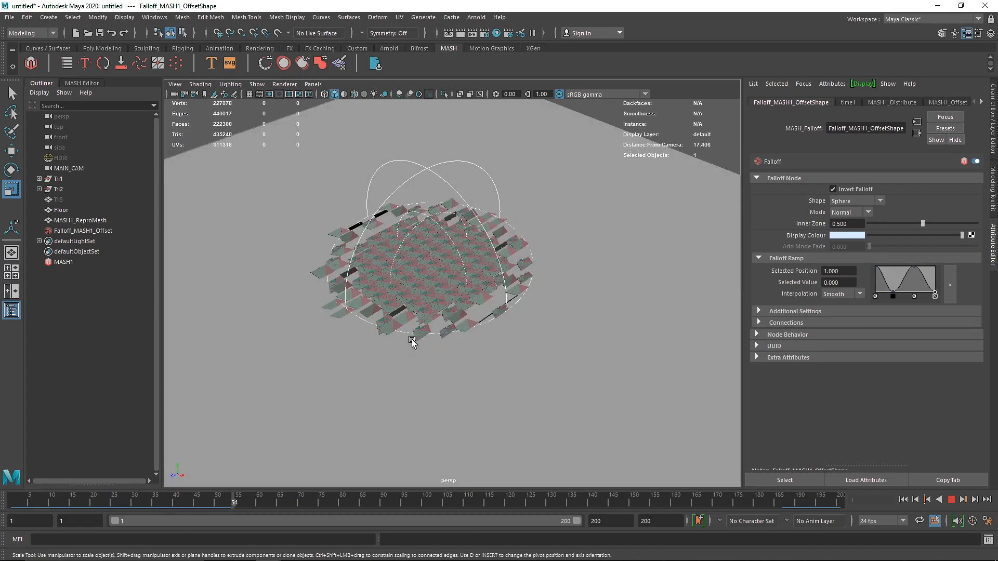
pyautogui.click(949, 501)
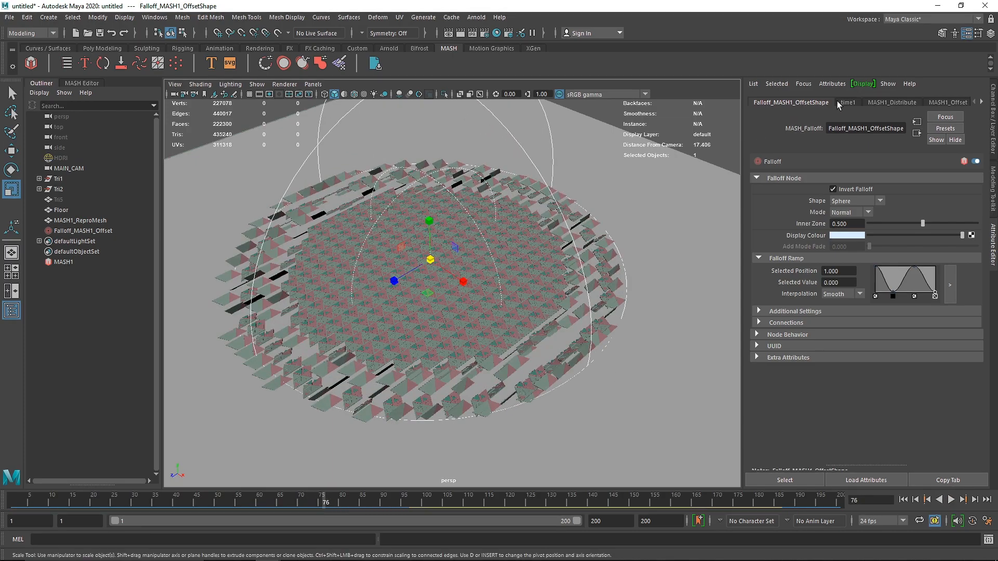
# - Set the Y Offset Rotation of MASH1_Offset to 90 and inspect the turning tiles near the falloff edge
pyautogui.click(942, 102)
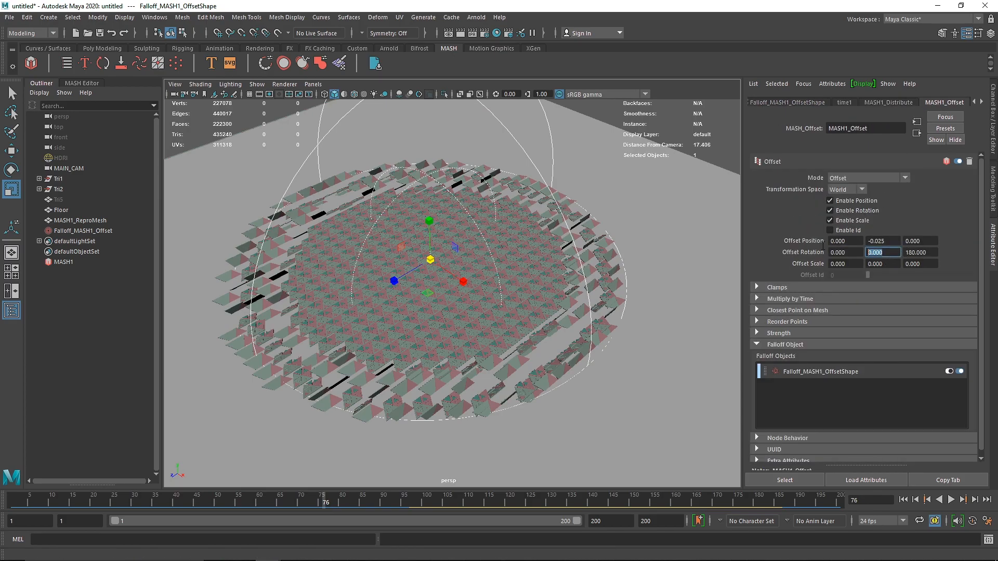
pyautogui.write('90')
pyautogui.press('Return')
pyautogui.keyDown('alt'); pyautogui.moveTo(476, 323); pyautogui.dragTo(605, 346, button='right'); pyautogui.keyUp('alt')
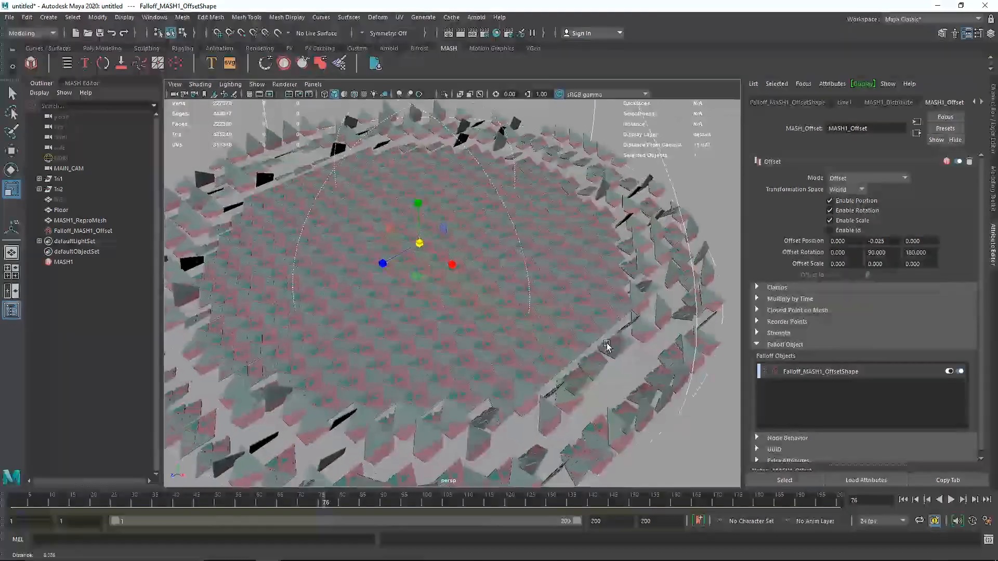
pyautogui.keyDown('alt'); pyautogui.moveTo(605, 346); pyautogui.dragTo(501, 321); pyautogui.keyUp('alt')
pyautogui.keyDown('alt'); pyautogui.moveTo(499, 378); pyautogui.dragTo(551, 359, button='middle'); pyautogui.keyUp('alt')
pyautogui.keyDown('alt'); pyautogui.moveTo(468, 364); pyautogui.dragTo(514, 366, button='right'); pyautogui.keyUp('alt')
pyautogui.keyDown('alt'); pyautogui.moveTo(510, 361); pyautogui.dragTo(486, 391); pyautogui.keyUp('alt')
pyautogui.keyDown('alt'); pyautogui.moveTo(460, 358); pyautogui.dragTo(483, 314, button='middle'); pyautogui.keyUp('alt')
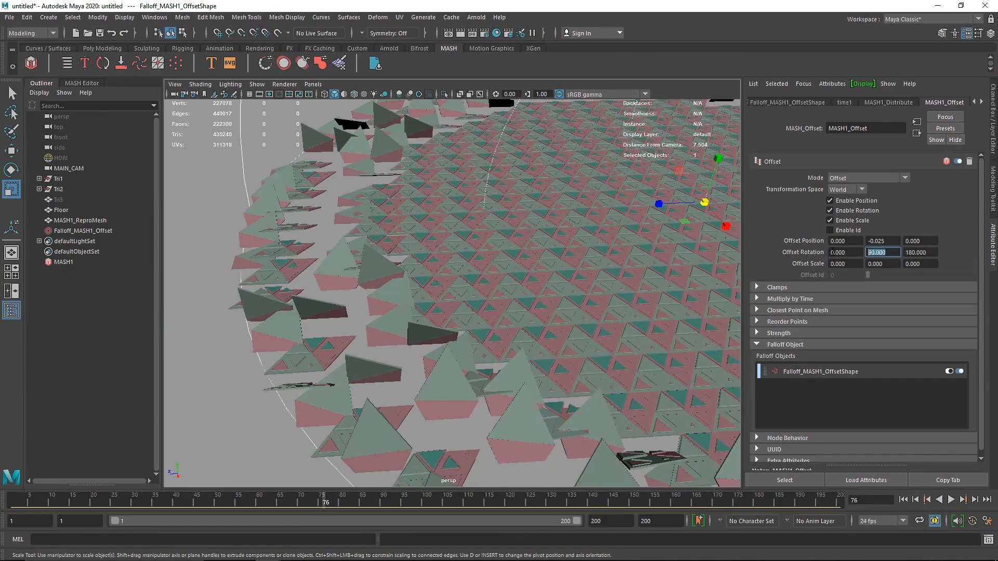
# - Try a Y Offset Rotation of 180 and return it to 90
pyautogui.write('180')
pyautogui.press('Return')
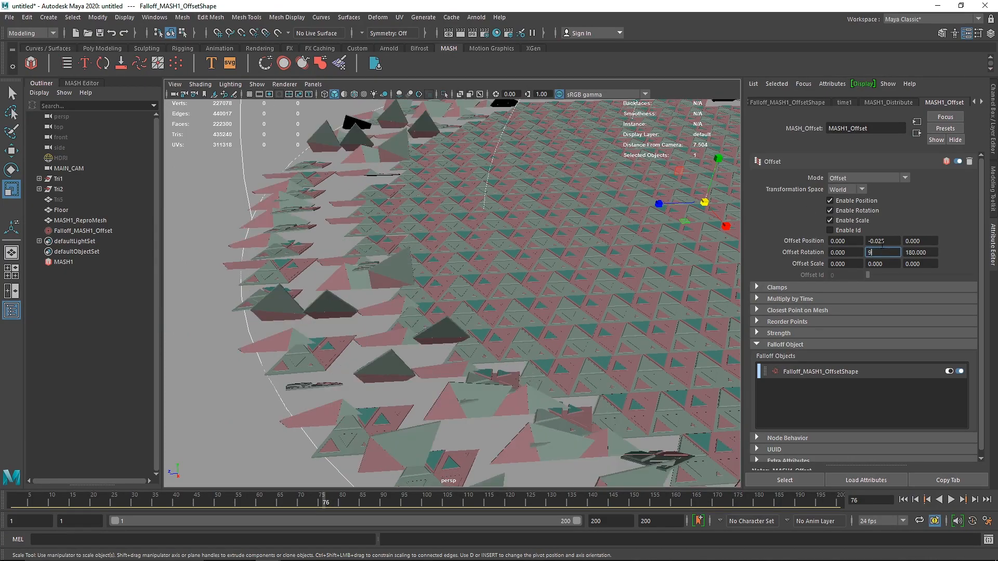
pyautogui.write('90')
pyautogui.press('Return')
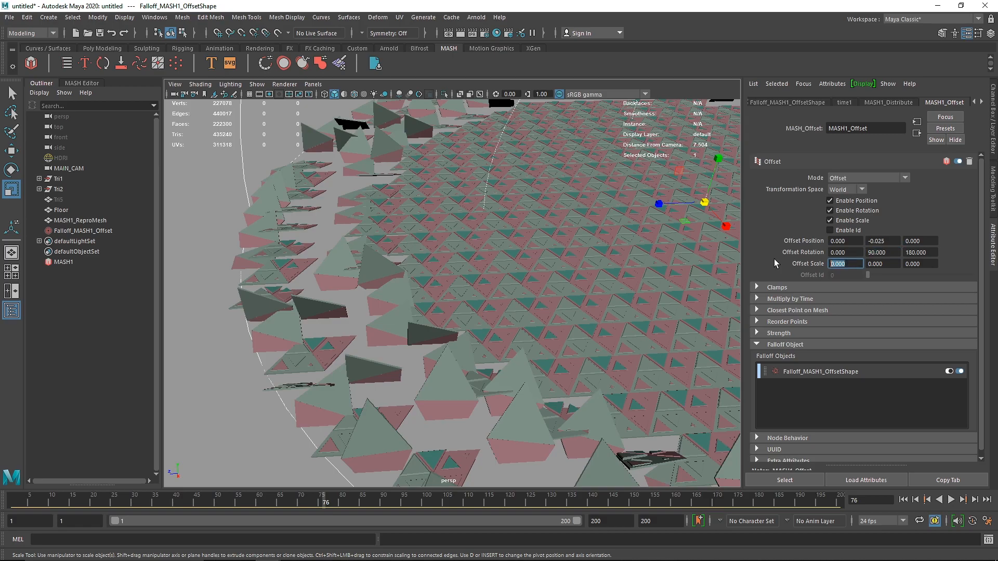
# - Set the Offset Scale of MASH1_Offset to -0.1 on all three axes
pyautogui.write('-0')
pyautogui.write('.1')
pyautogui.press('Return')
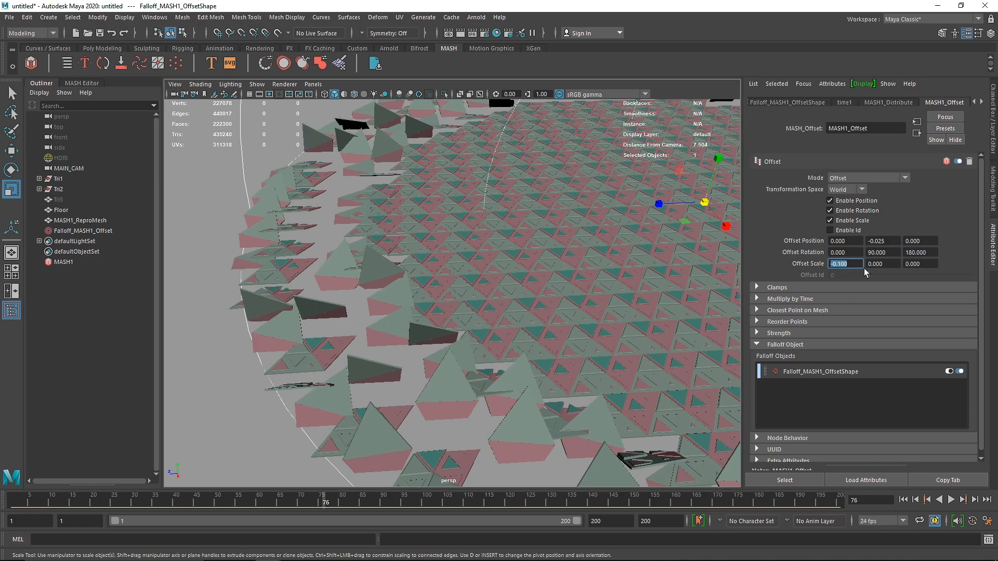
pyautogui.click(881, 264)
pyautogui.moveTo(928, 261); pyautogui.dragTo(865, 261)
pyautogui.write('-0.100')
# - Set the Offset Scale of MASH1_Offset to -0.8 on all three axes
pyautogui.click(875, 255)
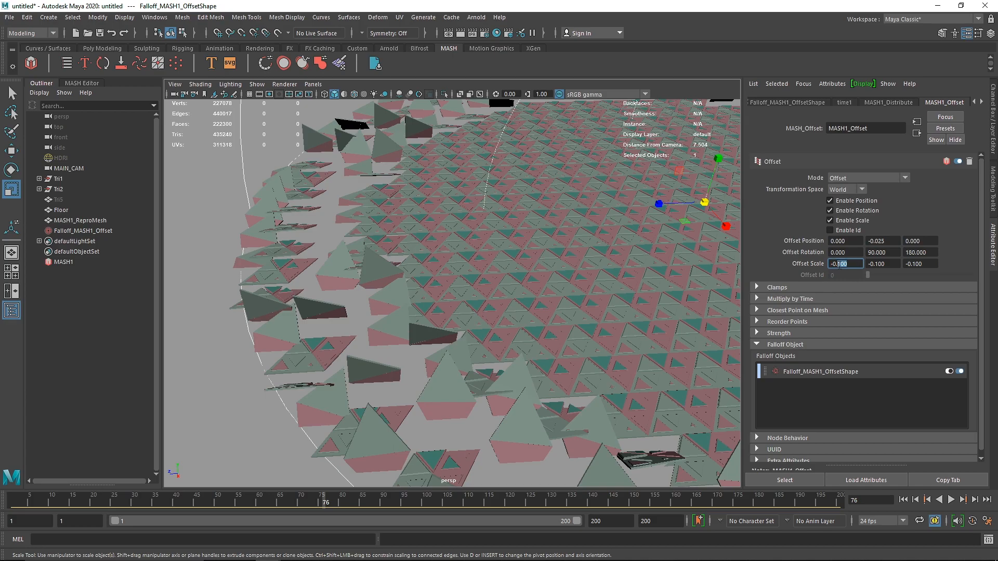
pyautogui.press('Return')
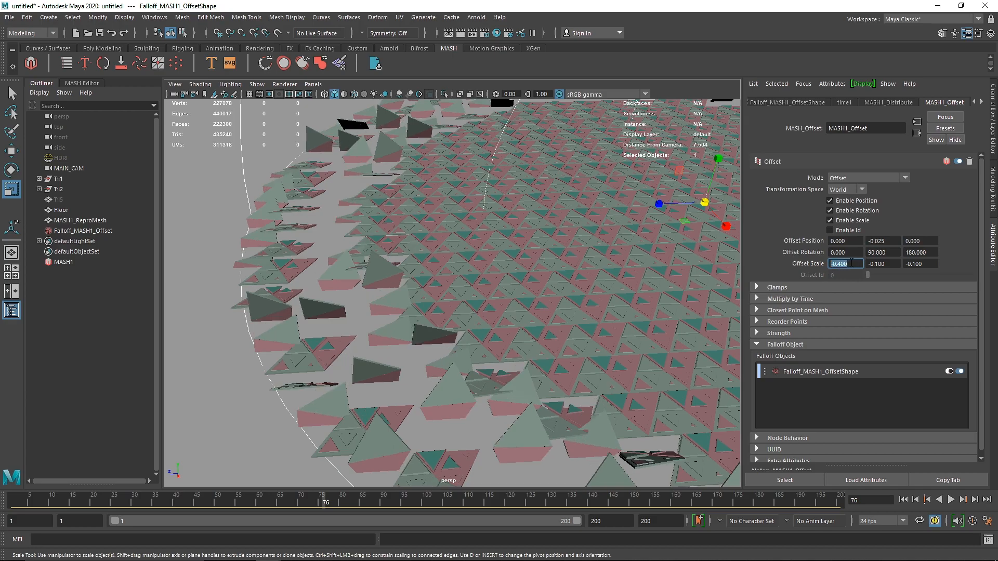
pyautogui.write('-0.8')
pyautogui.press('Return')
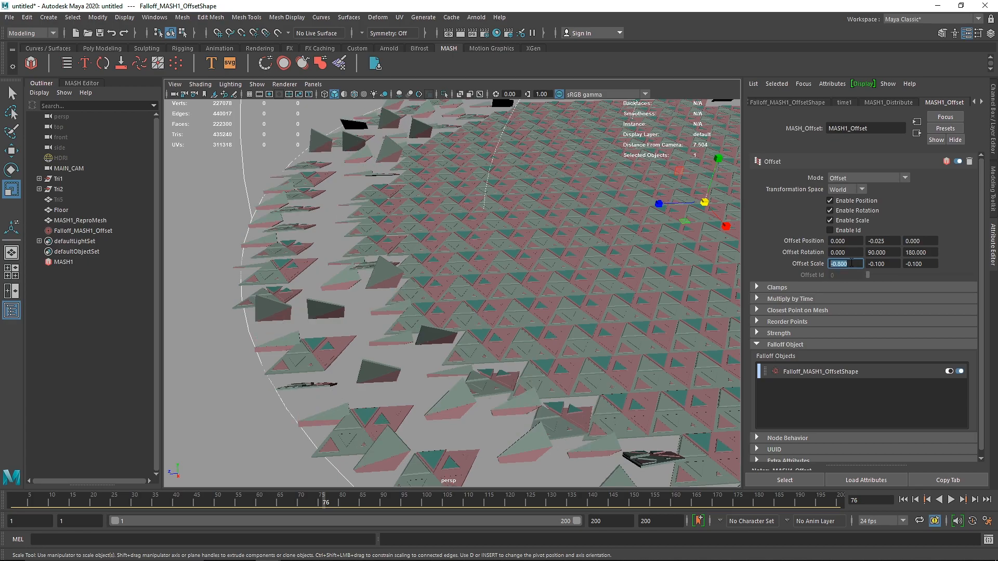
pyautogui.click(891, 263)
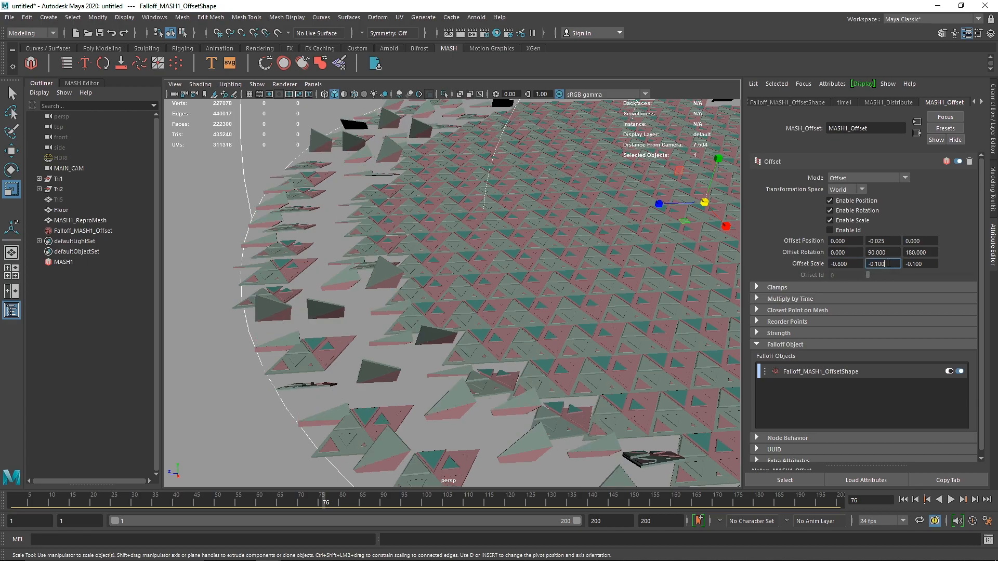
pyautogui.moveTo(925, 265); pyautogui.dragTo(876, 261)
pyautogui.write('-0.800')
pyautogui.click(876, 253)
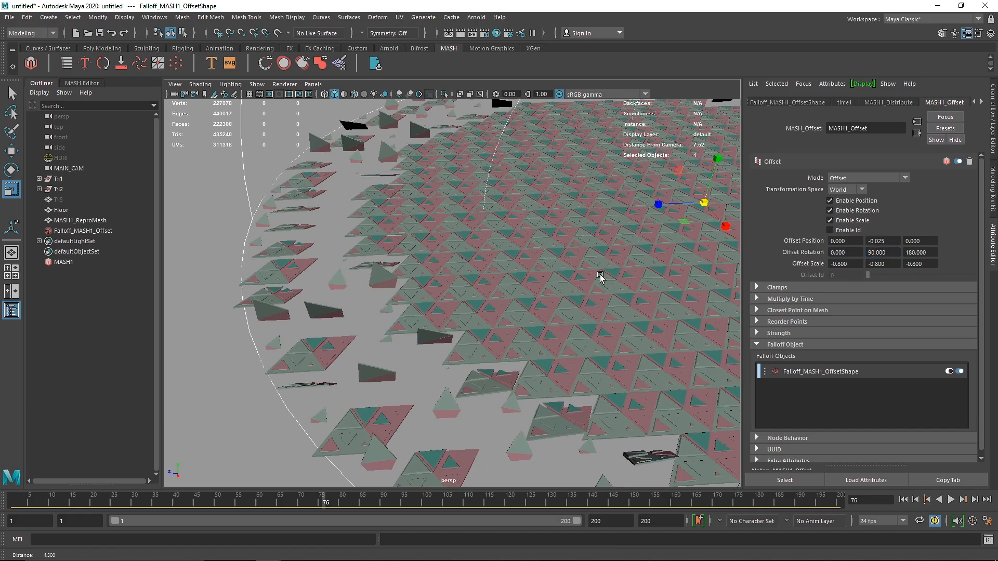
# - Play back the growing falloff animation, examine how the tiles shrink, and stop at frame 76
pyautogui.scroll(-2, 597, 283)
pyautogui.scroll(-5, 596, 286)
pyautogui.keyDown('alt'); pyautogui.moveTo(696, 285); pyautogui.dragTo(534, 265, button='middle'); pyautogui.keyUp('alt')
pyautogui.keyDown('alt'); pyautogui.moveTo(537, 262); pyautogui.dragTo(512, 272); pyautogui.keyUp('alt')
pyautogui.scroll(2, 522, 270)
pyautogui.keyDown('alt'); pyautogui.moveTo(520, 287); pyautogui.dragTo(535, 301, button='middle'); pyautogui.keyUp('alt')
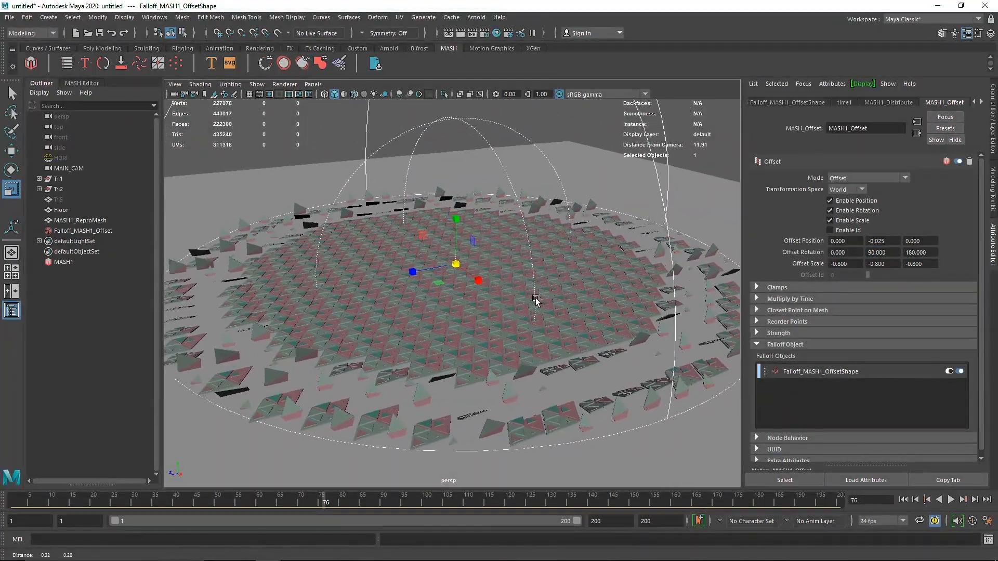
pyautogui.click(951, 500)
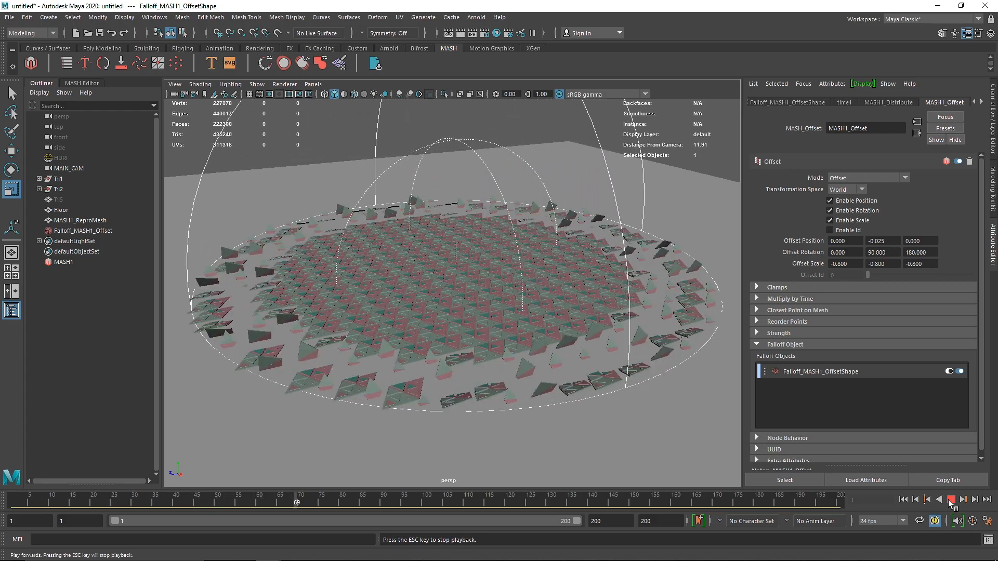
pyautogui.click(950, 503)
# - Try an X Offset Rotation of 90 on MASH1_Offset
pyautogui.scroll(-3, 556, 408)
pyautogui.moveTo(514, 372)
pyautogui.keyDown('alt'); pyautogui.mouseDown()
pyautogui.moveTo(590, 390)
pyautogui.moveTo(506, 370)
pyautogui.mouseUp(); pyautogui.keyUp('alt')
pyautogui.scroll(3, 506, 369)
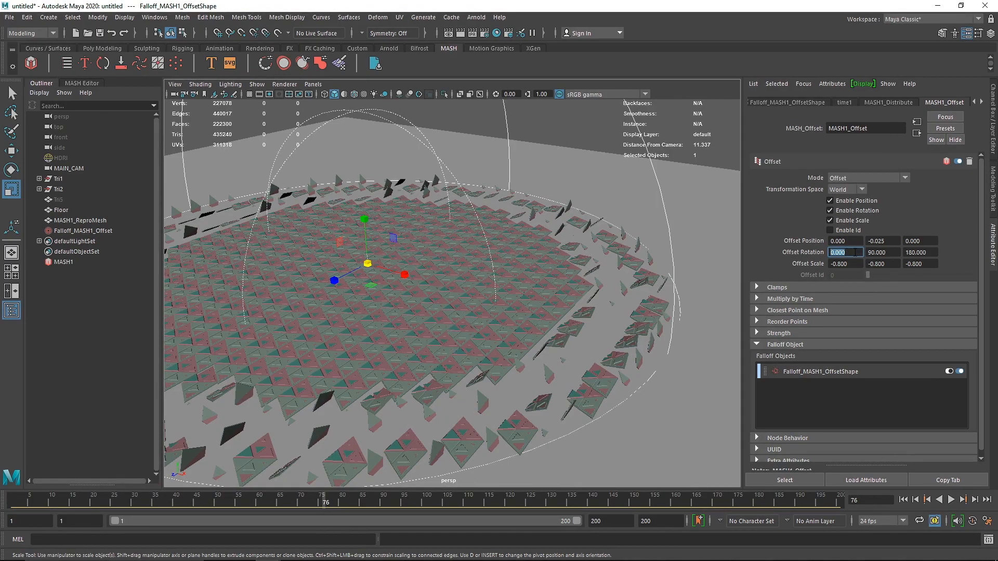
pyautogui.scroll(1, 510, 270)
pyautogui.keyDown('alt'); pyautogui.moveTo(509, 269); pyautogui.dragTo(534, 262, button='middle'); pyautogui.keyUp('alt')
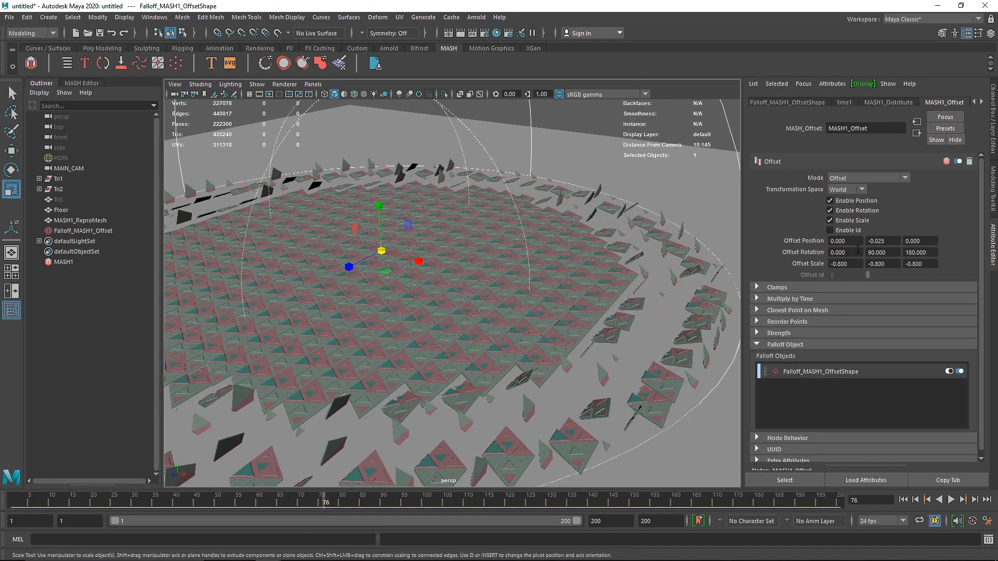
pyautogui.press('Return')
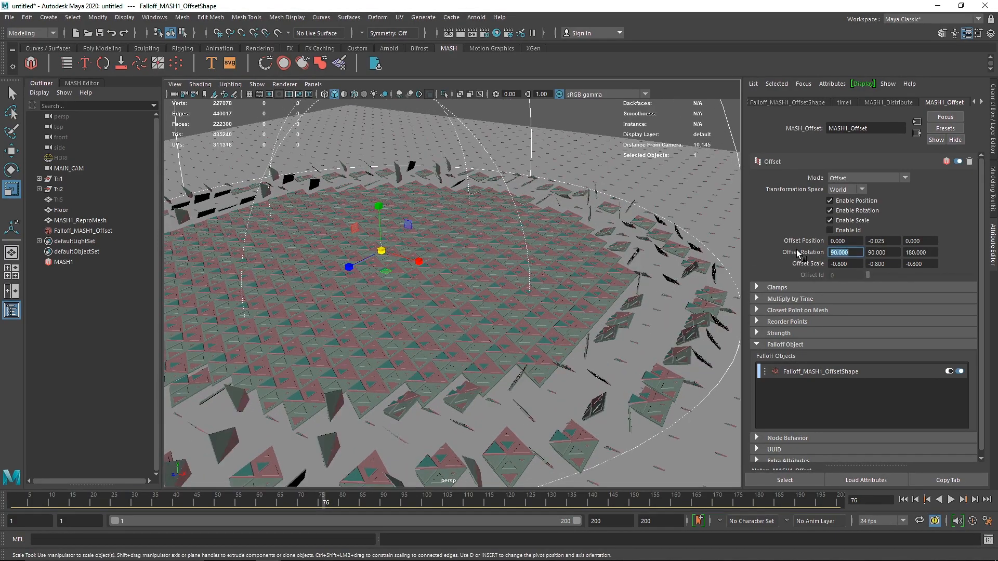
# - Play the animation from frame 1, stop at frame 72, and examine the tiles around the falloff edge
pyautogui.click(903, 500)
pyautogui.keyDown('alt'); pyautogui.moveTo(545, 318); pyautogui.dragTo(503, 303, button='middle'); pyautogui.keyUp('alt')
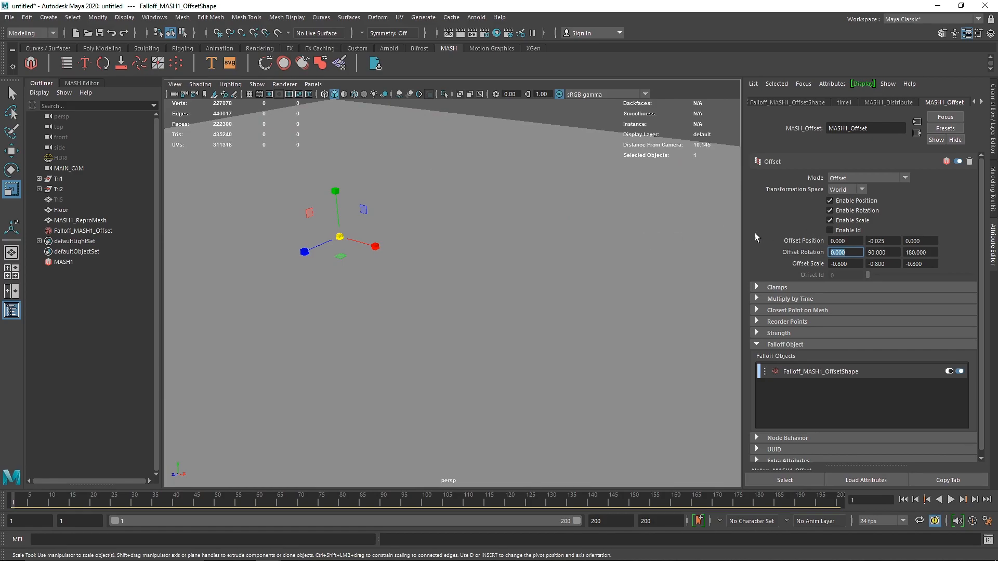
pyautogui.click(950, 500)
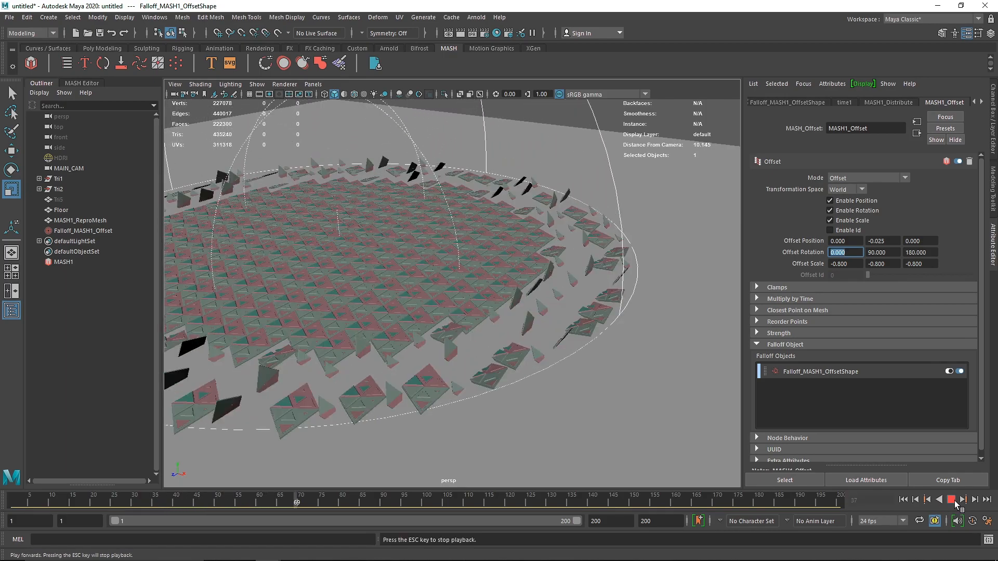
pyautogui.click(955, 504)
pyautogui.scroll(-4, 475, 325)
pyautogui.moveTo(474, 324)
pyautogui.keyDown('alt'); pyautogui.mouseDown()
pyautogui.moveTo(357, 340)
pyautogui.moveTo(460, 327)
pyautogui.mouseUp(); pyautogui.keyUp('alt')
pyautogui.scroll(5, 470, 335)
pyautogui.scroll(-6, 460, 327)
pyautogui.scroll(3, 376, 292)
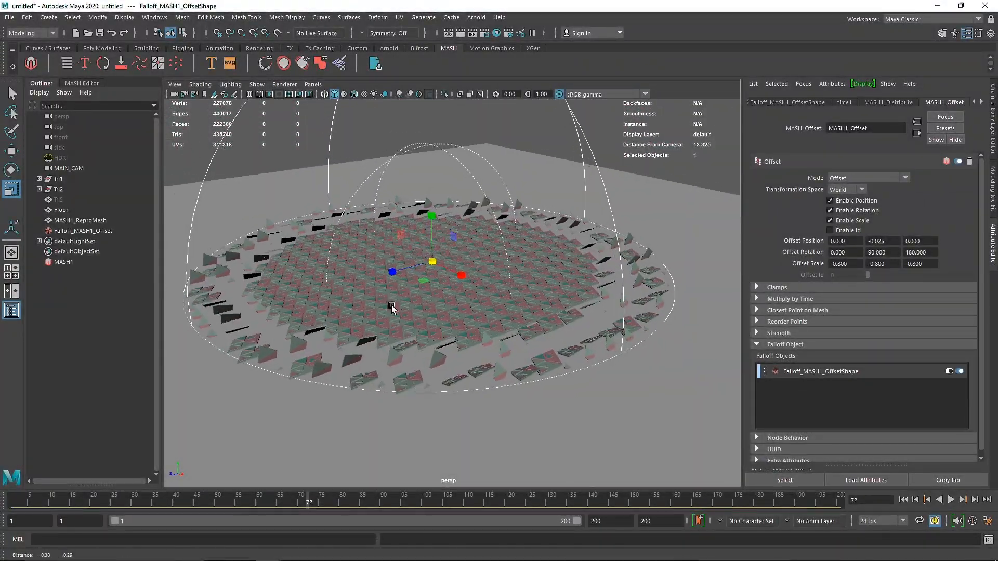
# - Collapse the Outliner and open the Arnold RenderView to render the perspective view
pyautogui.click(41, 84)
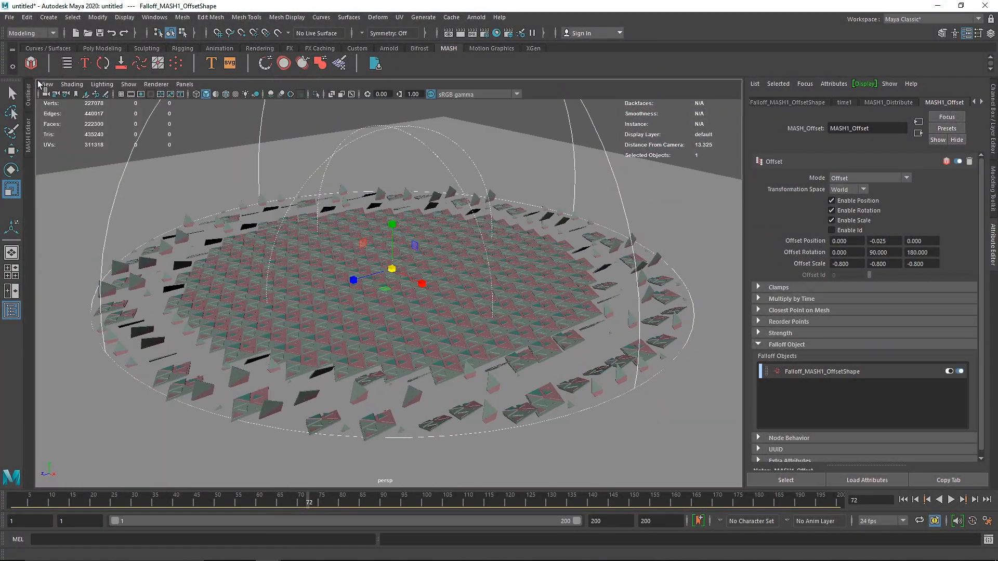
pyautogui.click(390, 48)
pyautogui.click(391, 64)
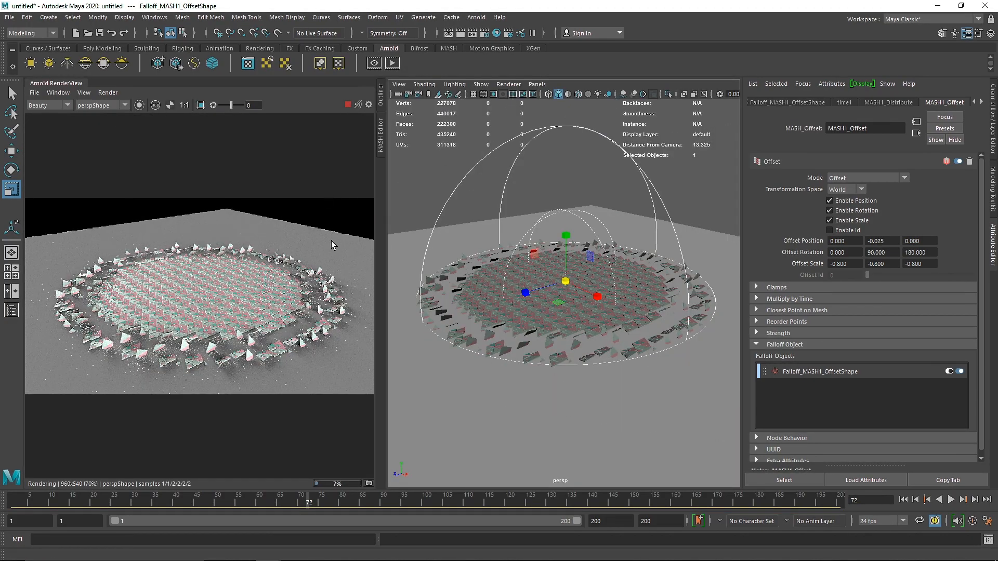
# - Assign a new aiStandardSurface material to the floor plane and name it Floor1
pyautogui.click(422, 351)
pyautogui.rightClick(422, 351)
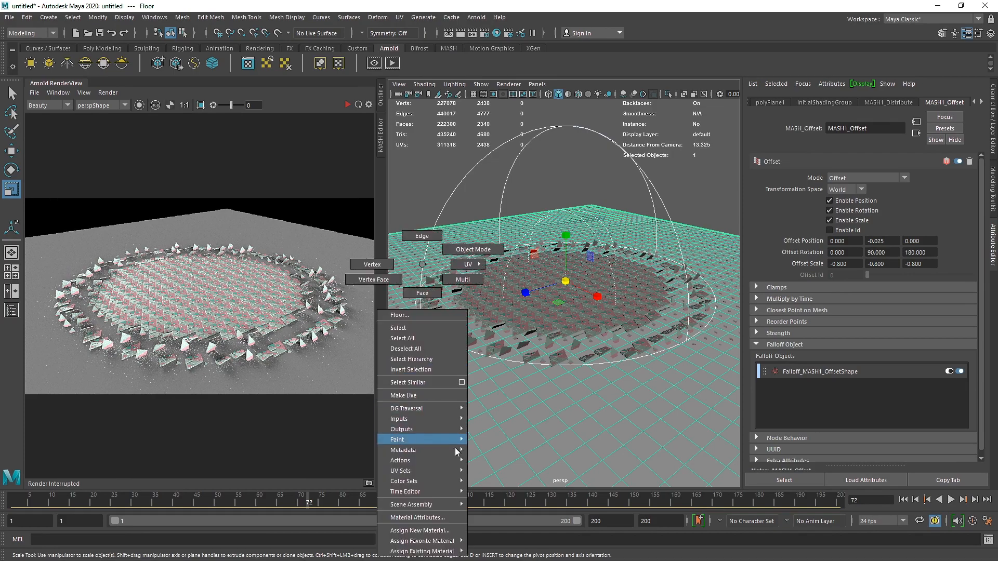
pyautogui.click(443, 530)
pyautogui.click(364, 266)
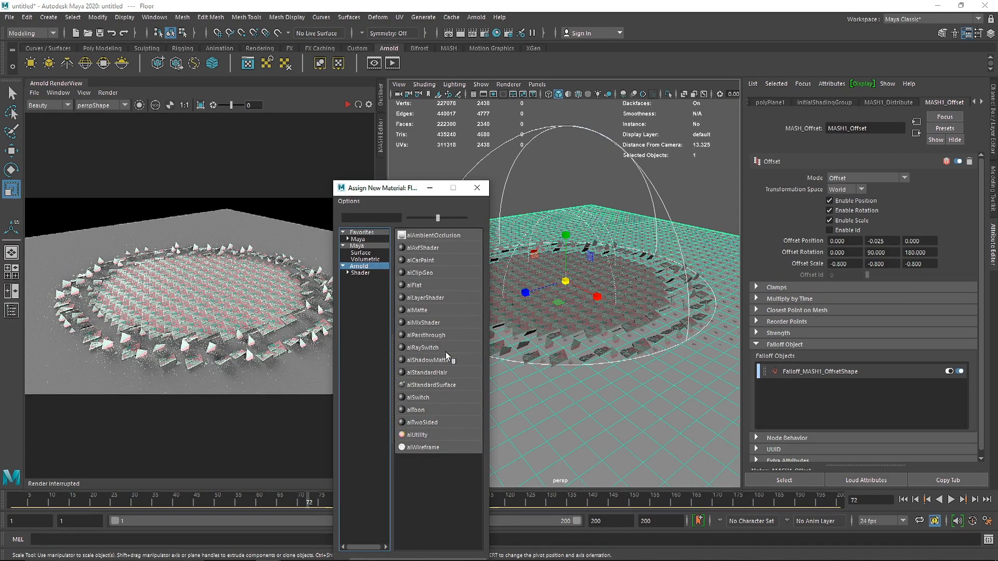
pyautogui.click(431, 385)
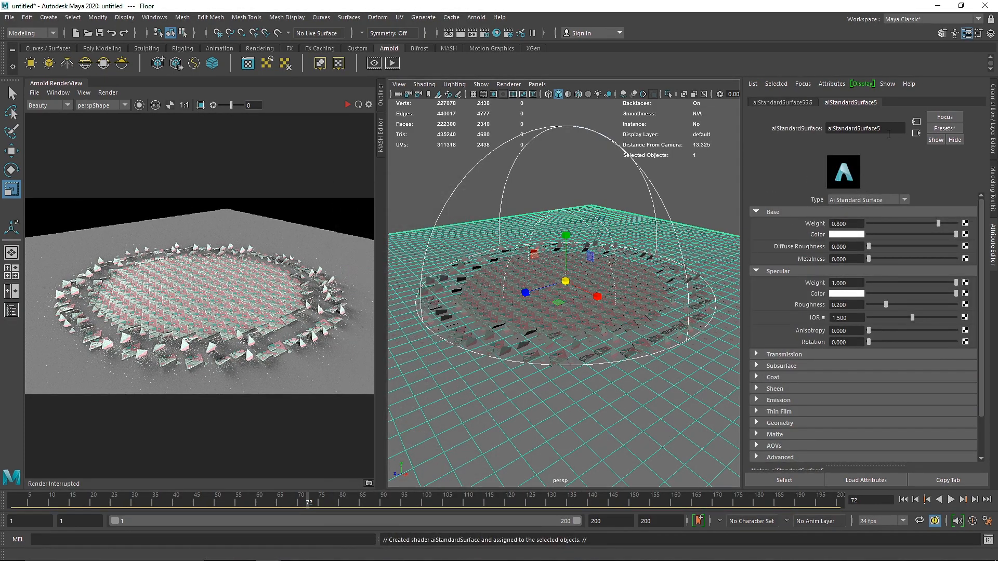
pyautogui.press('Return')
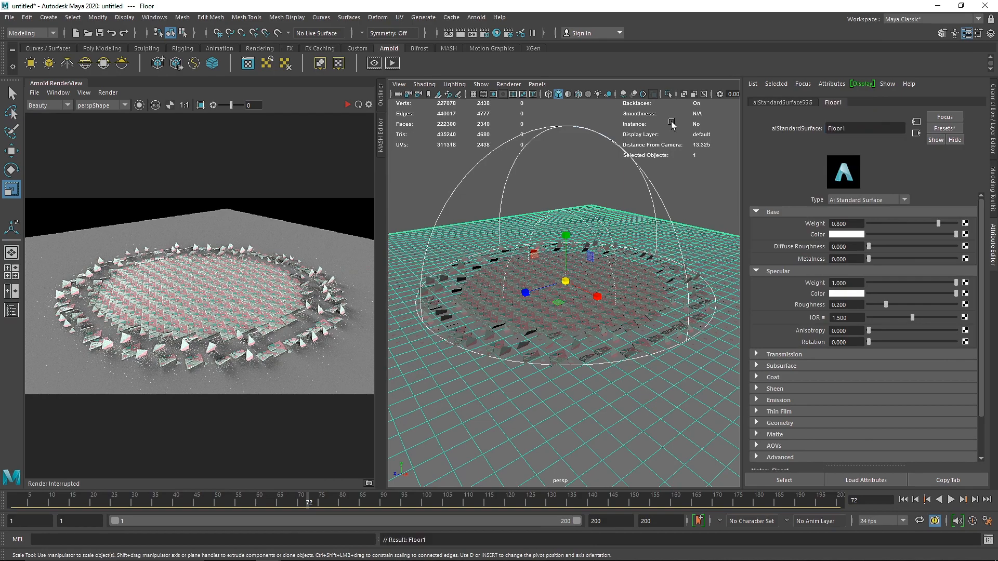
# - Set the Floor1 base weight to 1 and its base color to the recently used pale green, and restart the render
pyautogui.moveTo(939, 224); pyautogui.dragTo(954, 230)
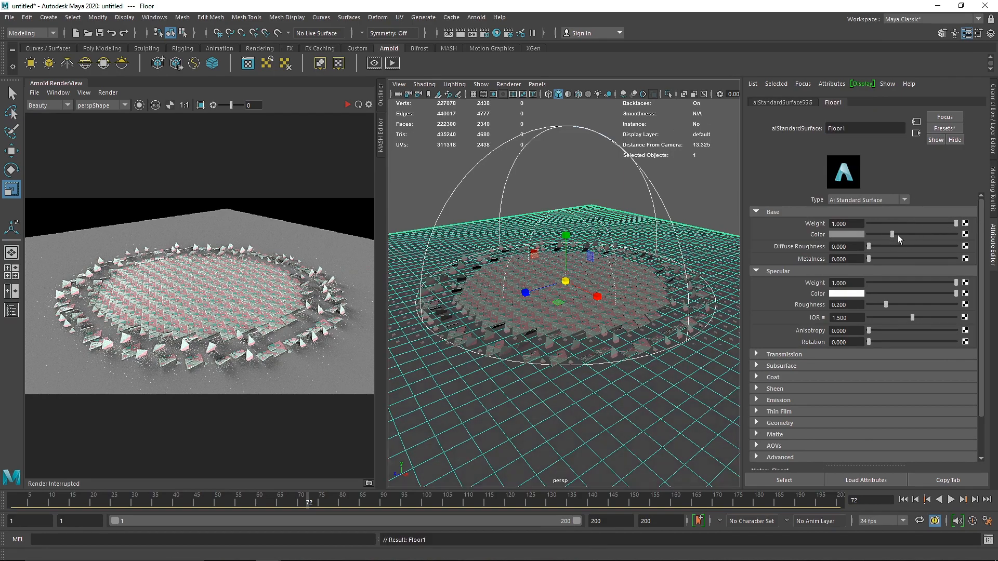
pyautogui.click(851, 234)
pyautogui.click(808, 229)
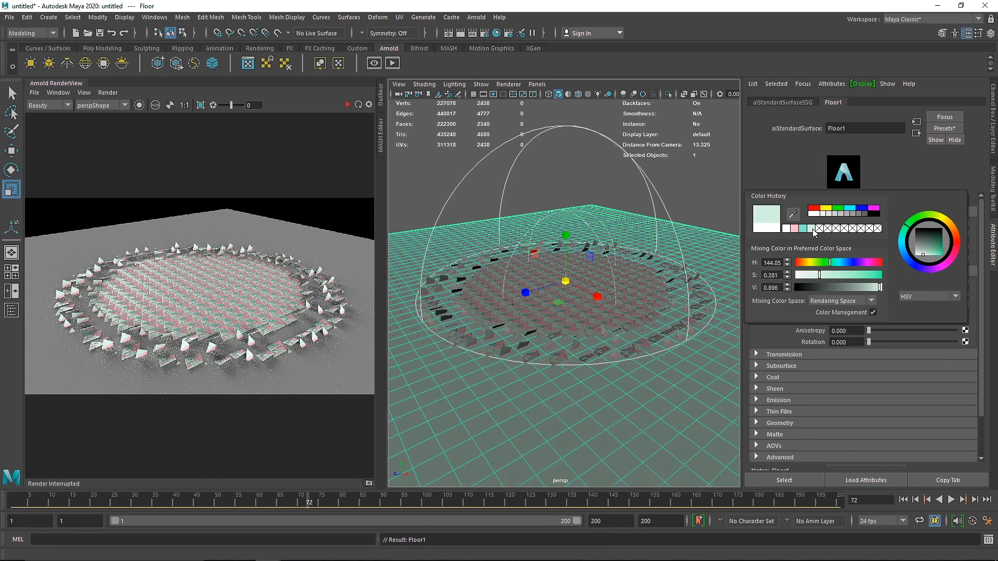
pyautogui.click(348, 105)
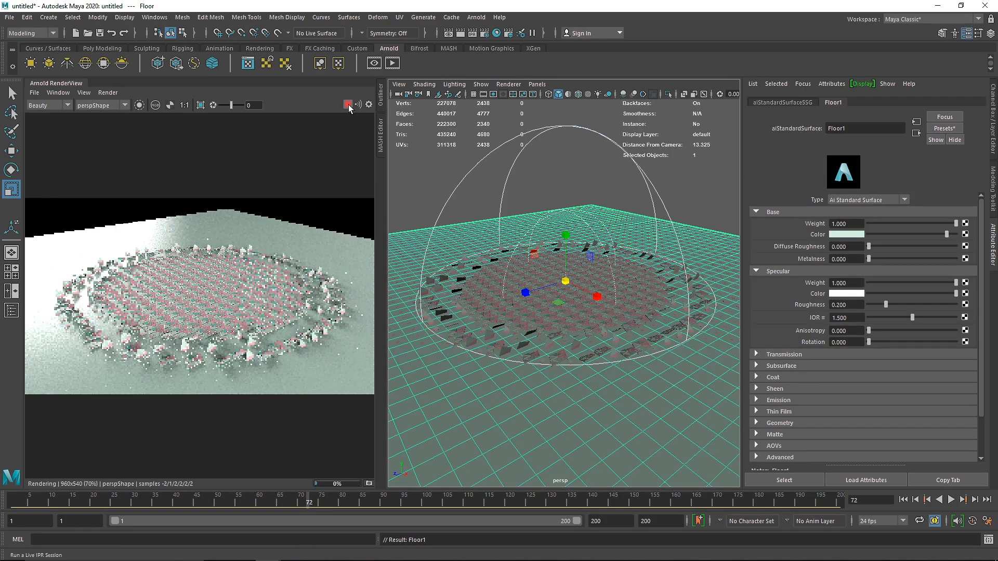
# - Set the Floor1 specular weight to 0.1 and roughness to 0.5, and refresh the render
pyautogui.write('0.1')
pyautogui.press('Tab')
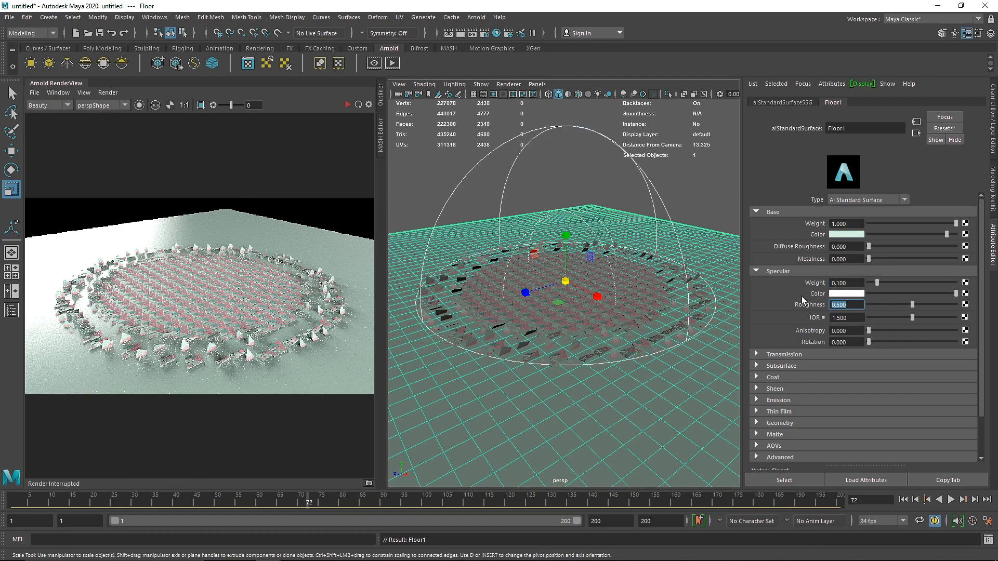
pyautogui.click(348, 104)
pyautogui.click(347, 105)
# - Switch both the Arnold RenderView camera and the viewport to MAIN_CAM
pyautogui.click(123, 107)
pyautogui.click(107, 115)
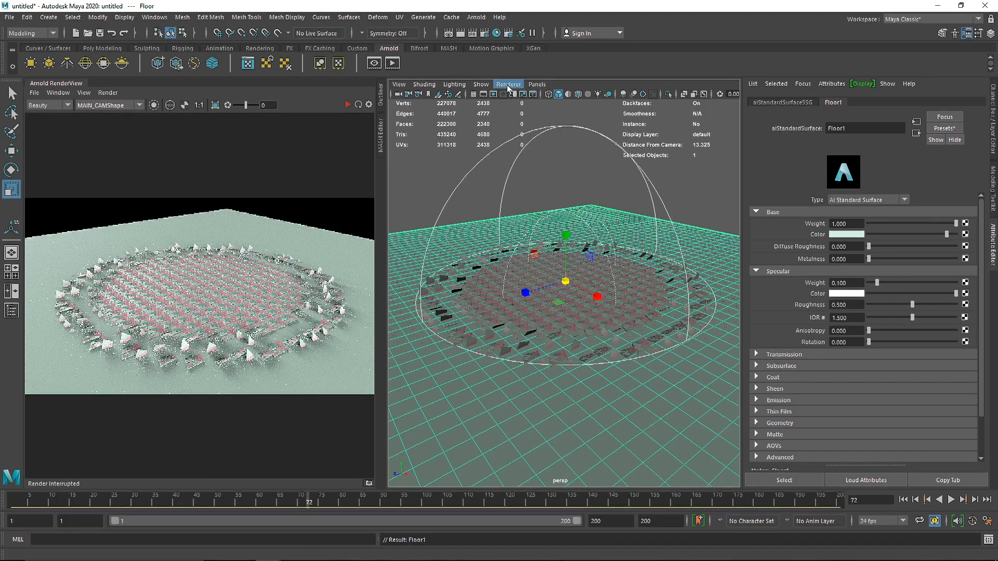
pyautogui.click(536, 83)
pyautogui.moveTo(572, 93)
pyautogui.click(658, 97)
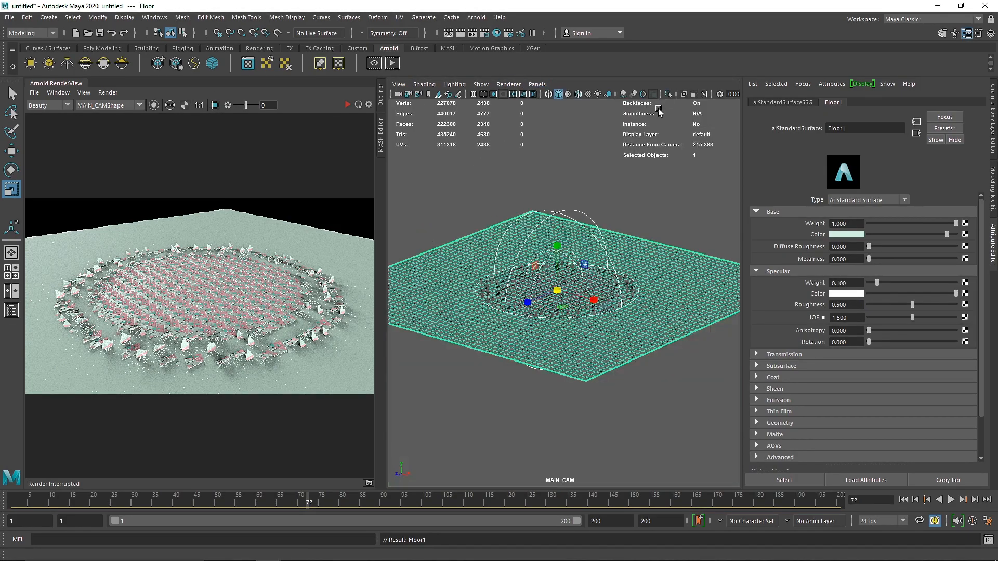
# - Go to frame 45, frame the tile cluster through MAIN_CAM inside the resolution gate, and reopen the Arnold RenderView
pyautogui.scroll(5, 563, 264)
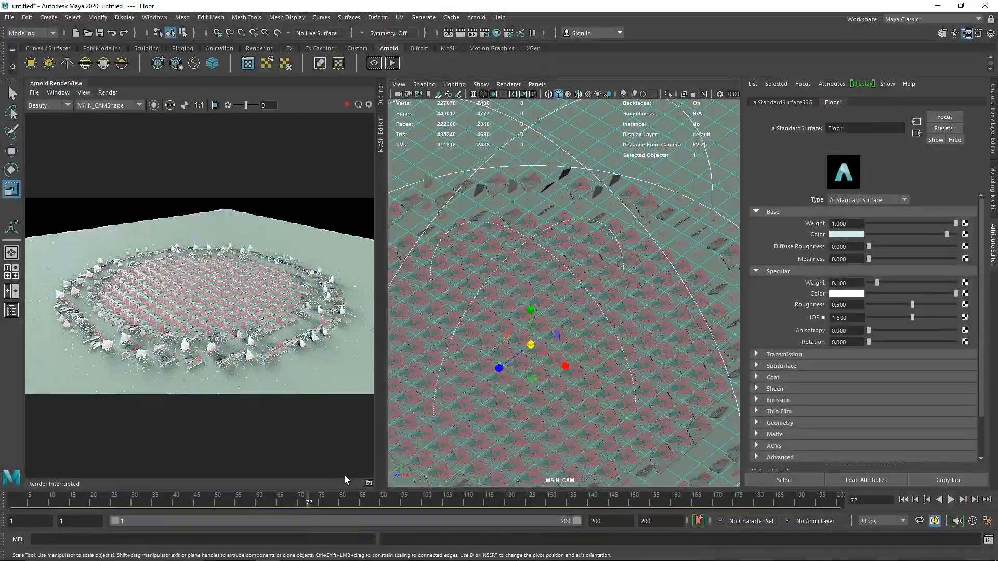
pyautogui.moveTo(304, 501); pyautogui.dragTo(196, 499)
pyautogui.click(68, 83)
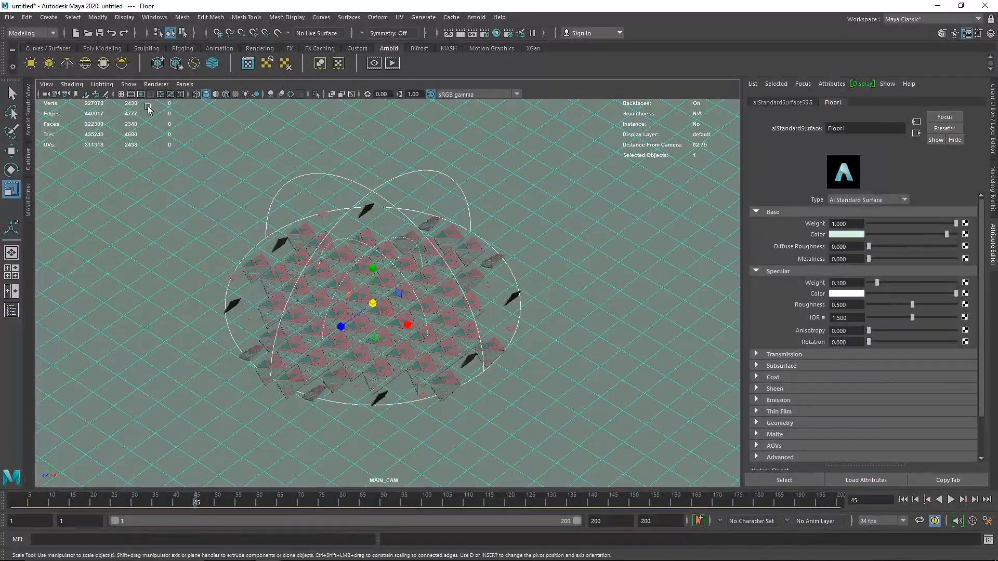
pyautogui.click(131, 94)
pyautogui.keyDown('alt'); pyautogui.moveTo(390, 252); pyautogui.dragTo(506, 260, button='right'); pyautogui.keyUp('alt')
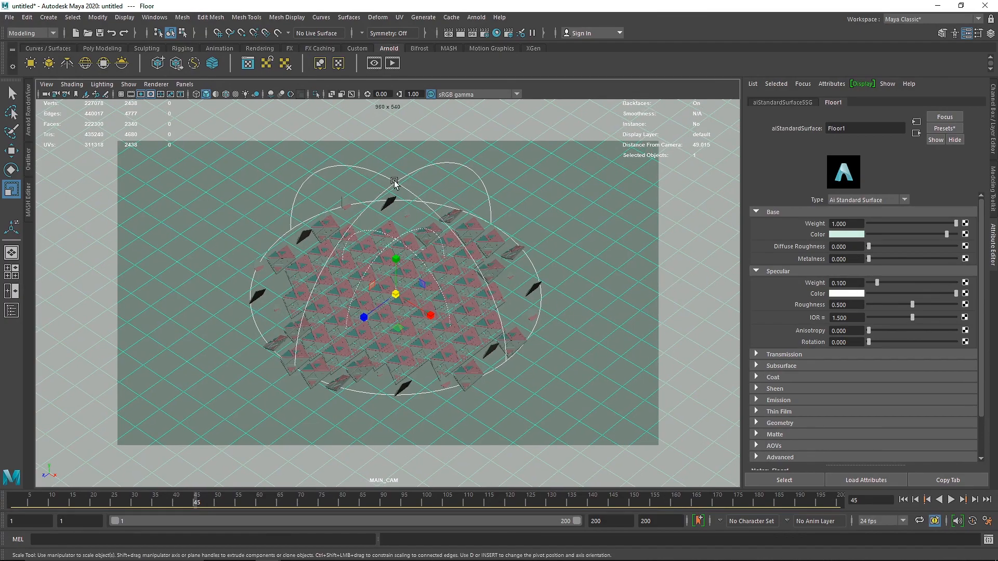
pyautogui.click(29, 106)
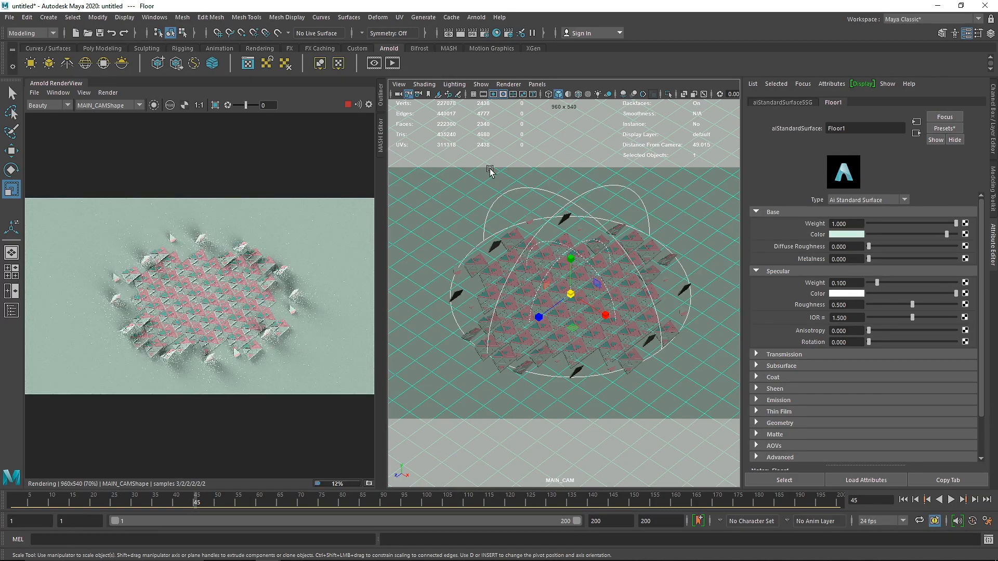
# - Change the Floor1 base color from the recent teal swatch to a light blue and check it in the render
pyautogui.moveTo(944, 234)
pyautogui.mouseDown()
pyautogui.moveTo(930, 234)
pyautogui.moveTo(945, 235)
pyautogui.mouseUp()
pyautogui.click(347, 104)
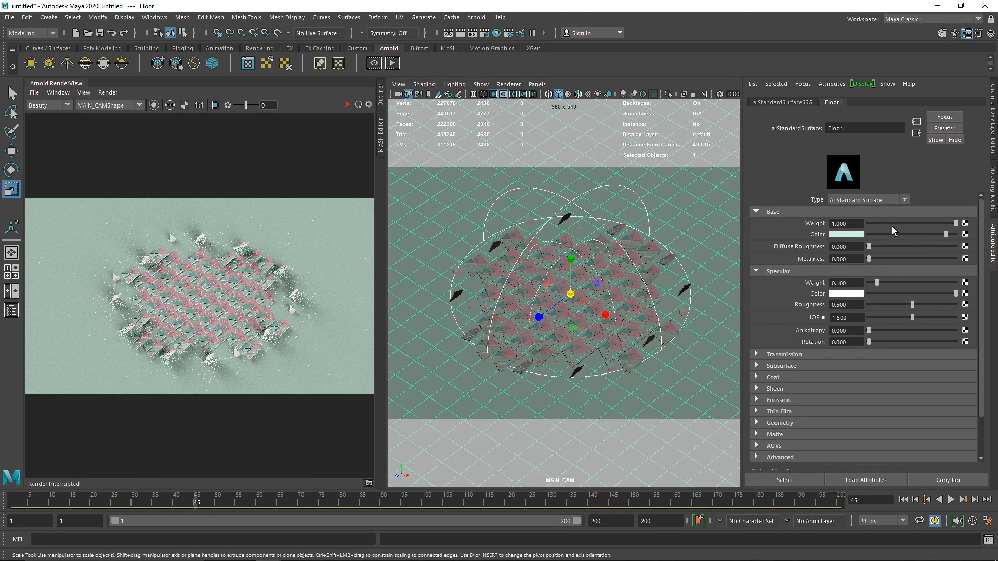
pyautogui.click(861, 234)
pyautogui.click(822, 225)
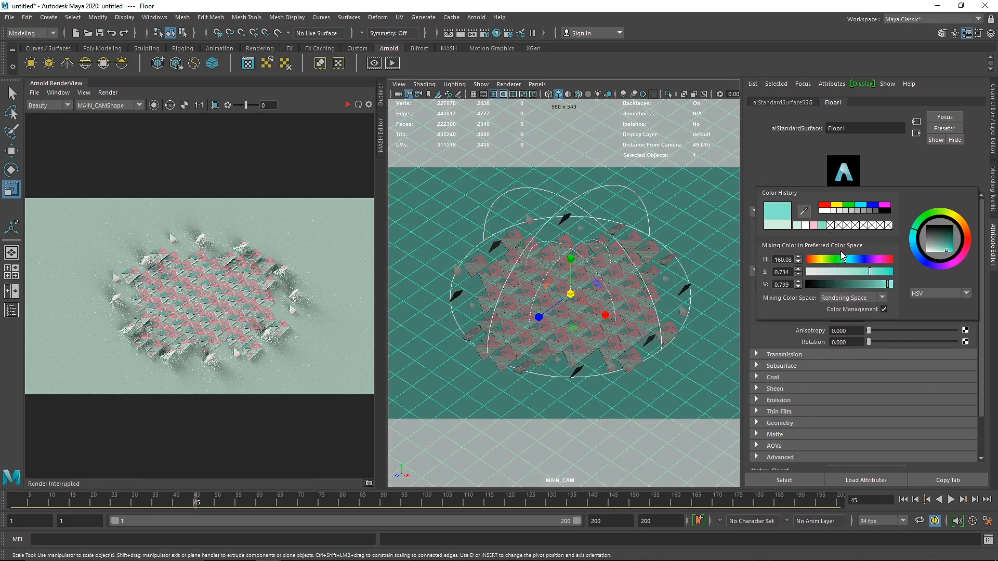
pyautogui.moveTo(848, 264); pyautogui.dragTo(859, 264)
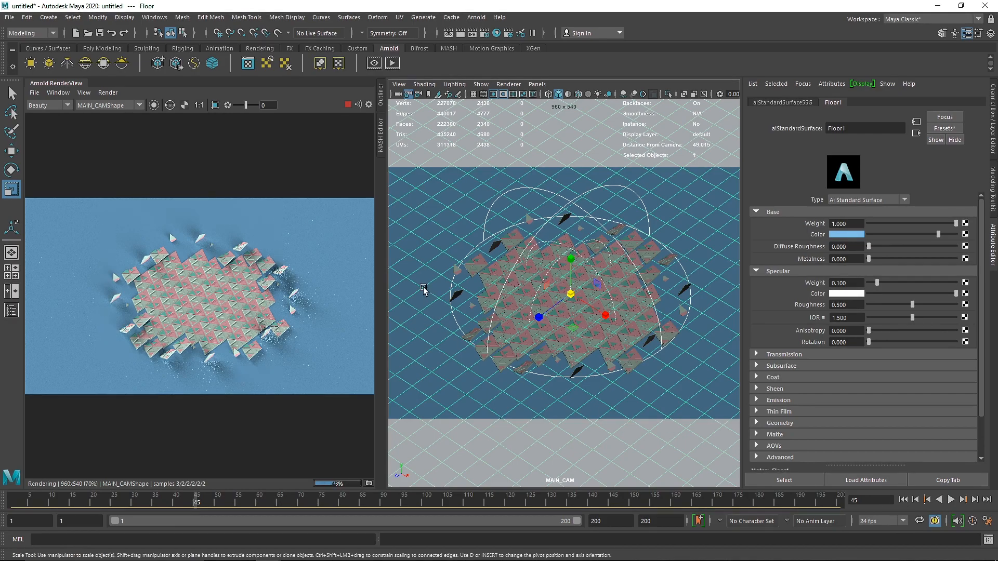
pyautogui.click(348, 105)
# - Move MAIN_CAM closer so the tiles fill the resolution gate, and render the new framing
pyautogui.scroll(5, 618, 283)
pyautogui.scroll(4, 618, 283)
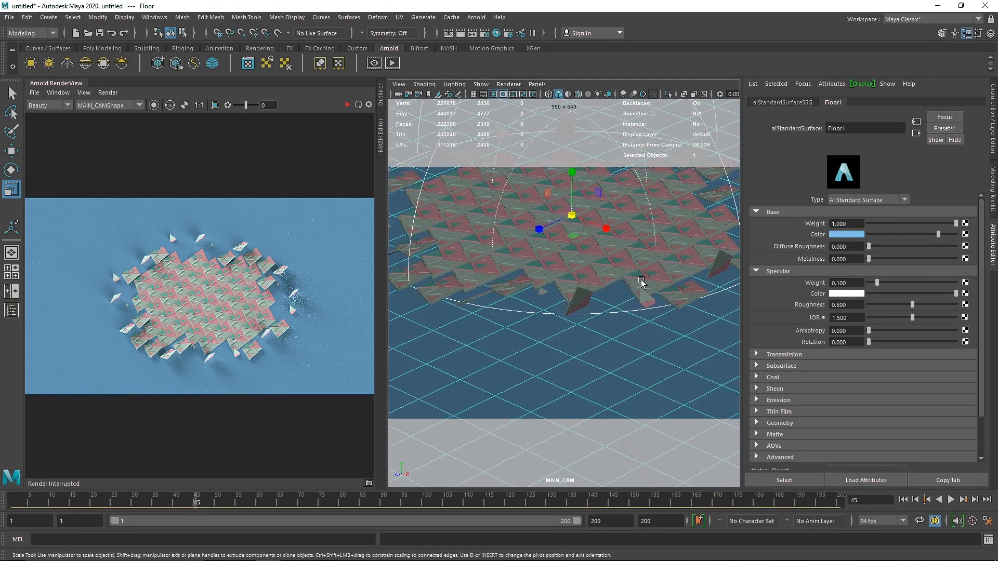
pyautogui.scroll(1, 626, 343)
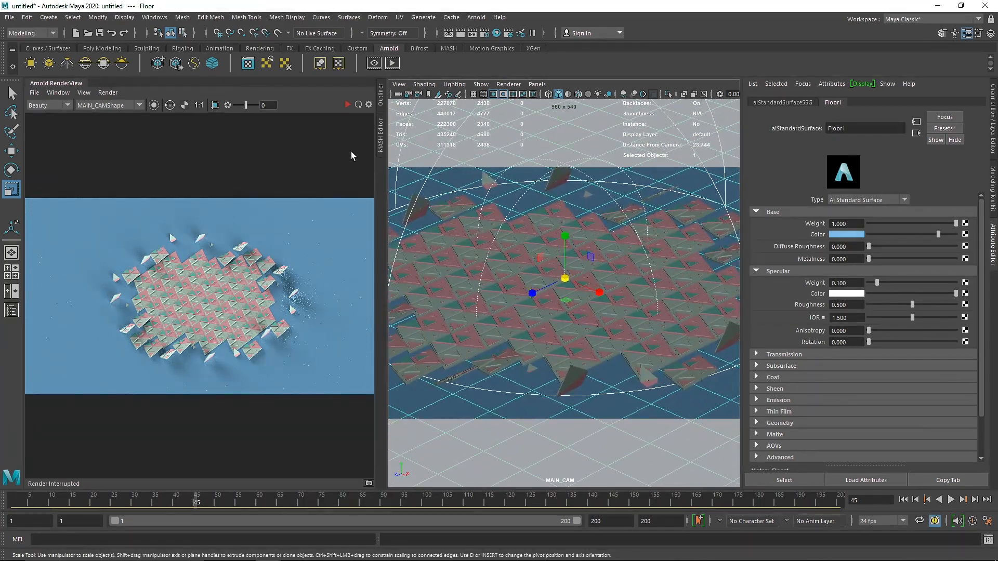
pyautogui.click(348, 105)
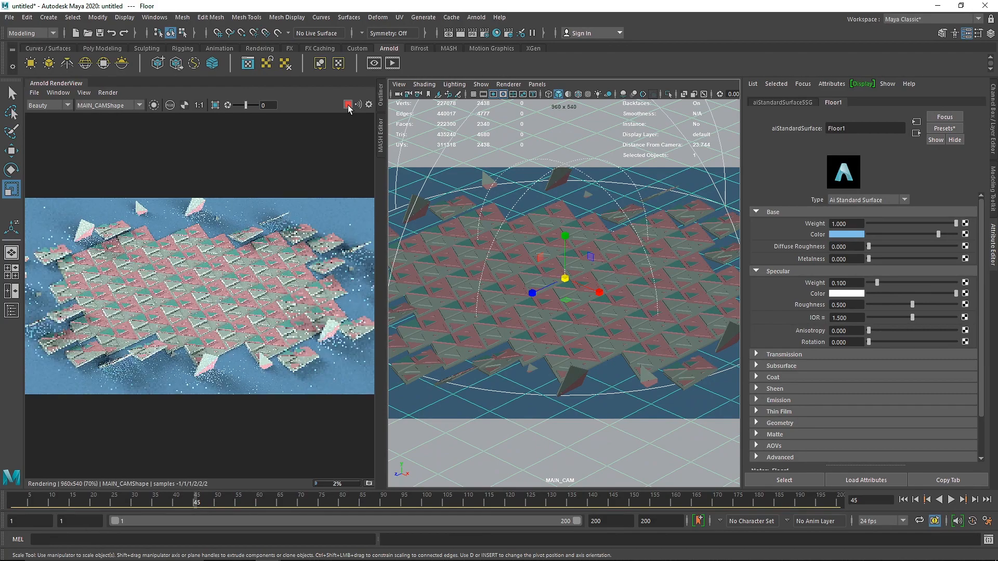